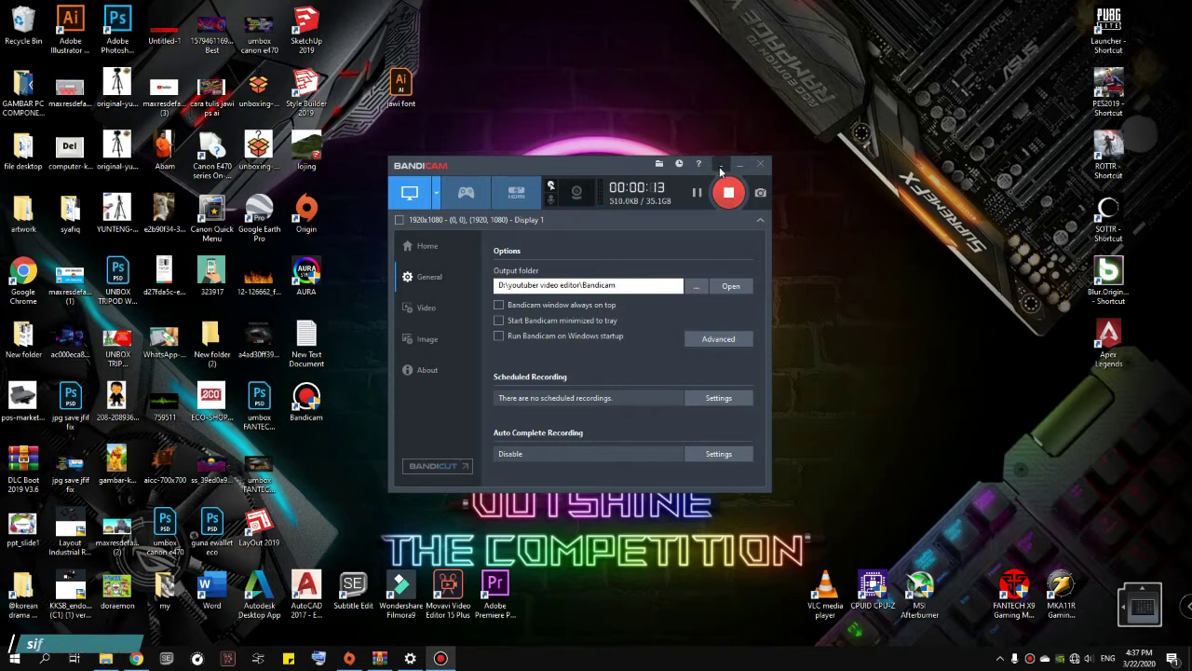
Clear the screen recorder window off the desktop and launch Wondershare Filmora9.
click(721, 166)
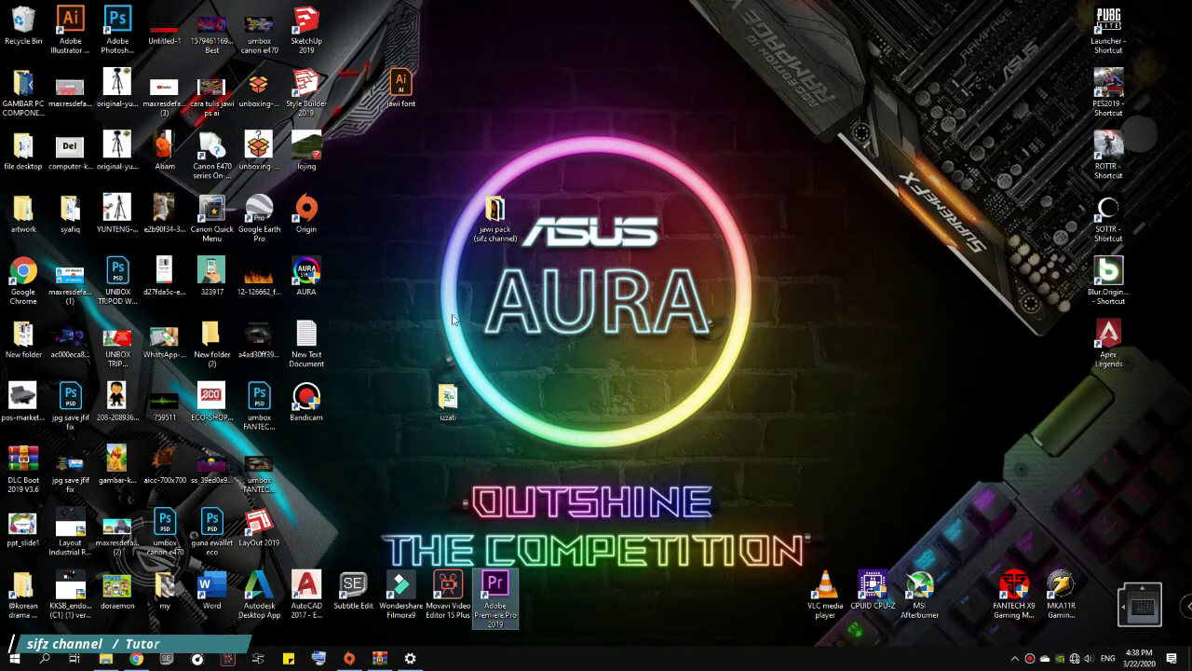
click(399, 363)
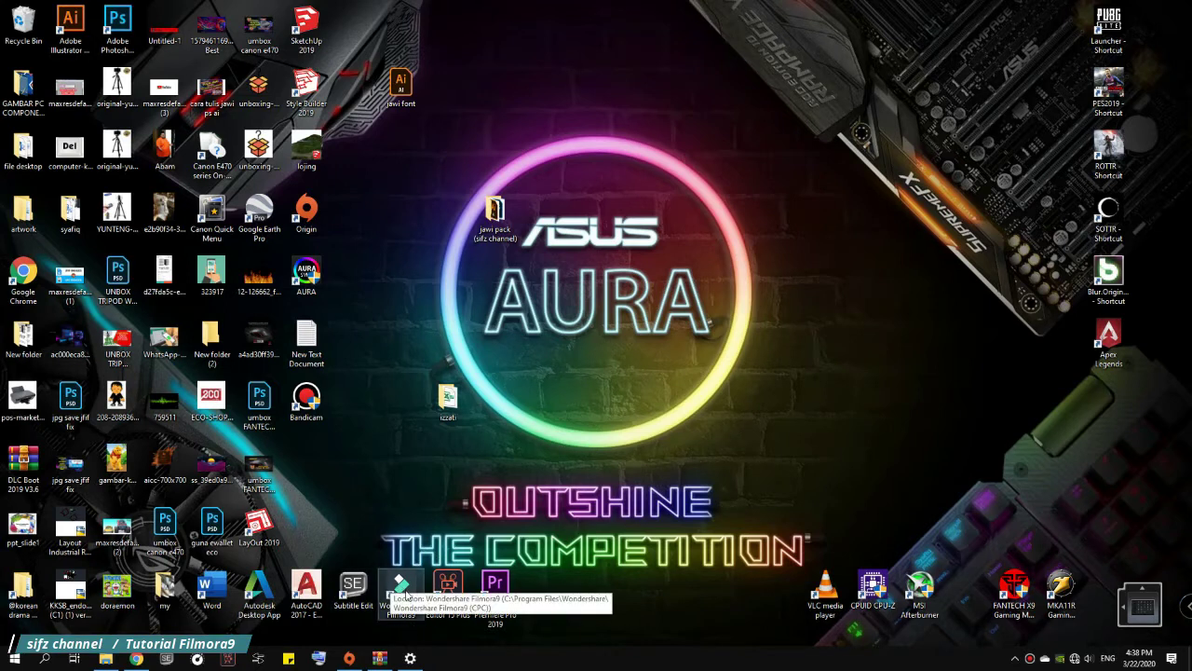
double_click(400, 588)
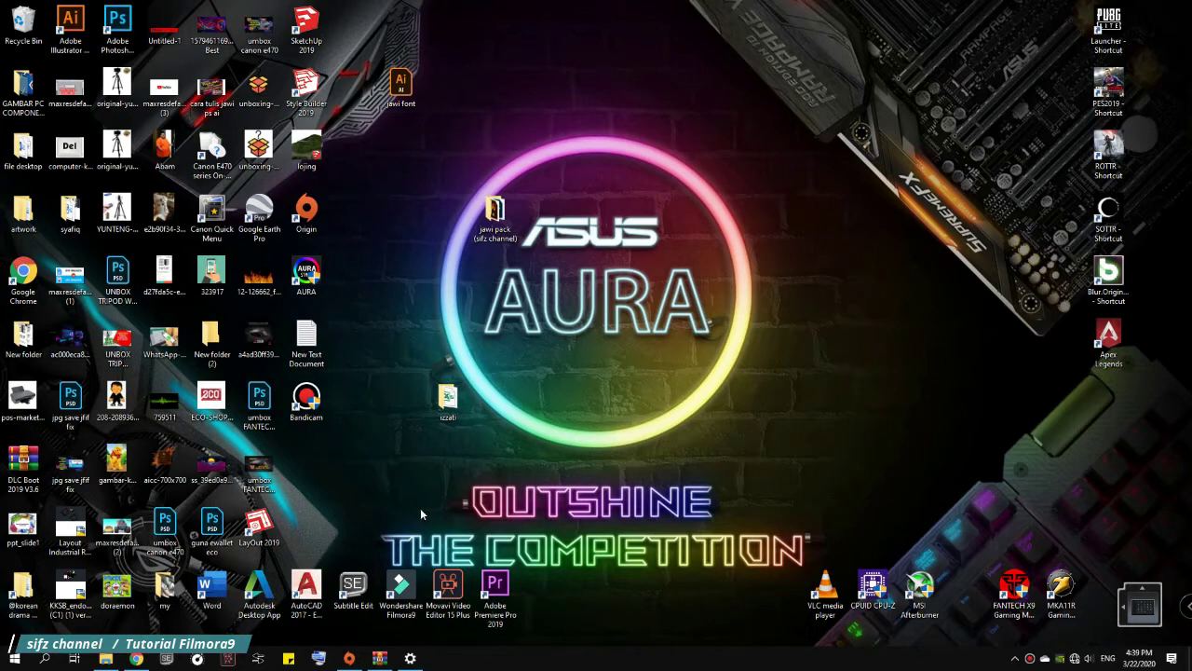
double_click(400, 585)
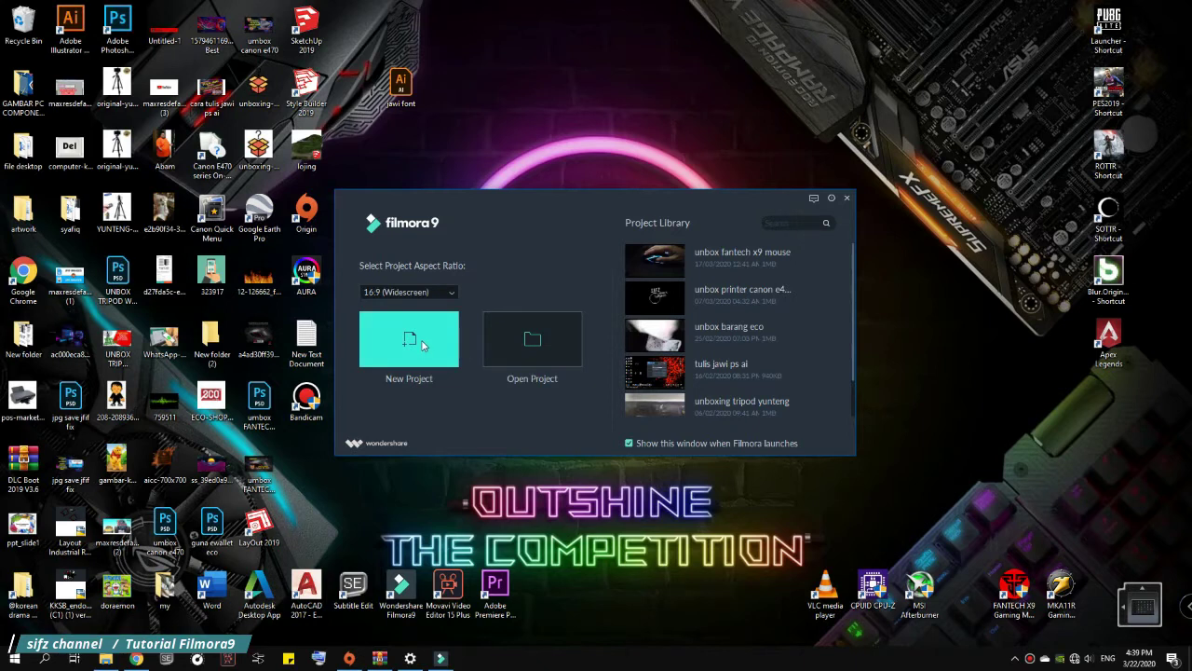
Create a new project with the 16:9 (Widescreen) aspect ratio and dismiss the connection error.
click(438, 292)
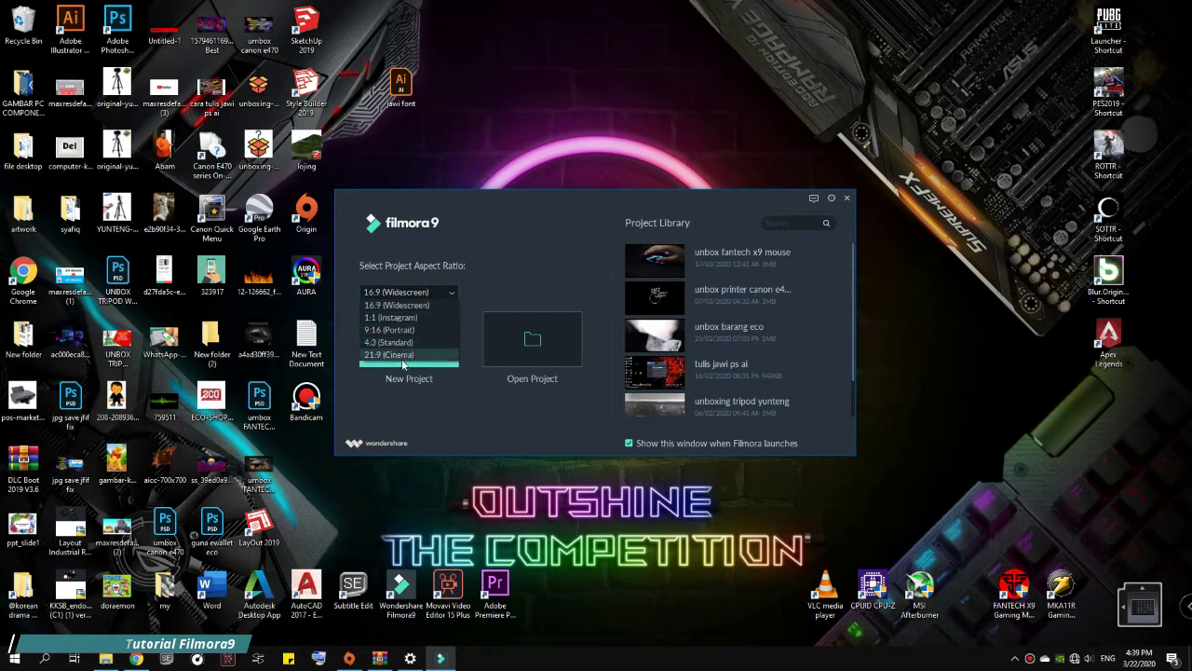
click(408, 306)
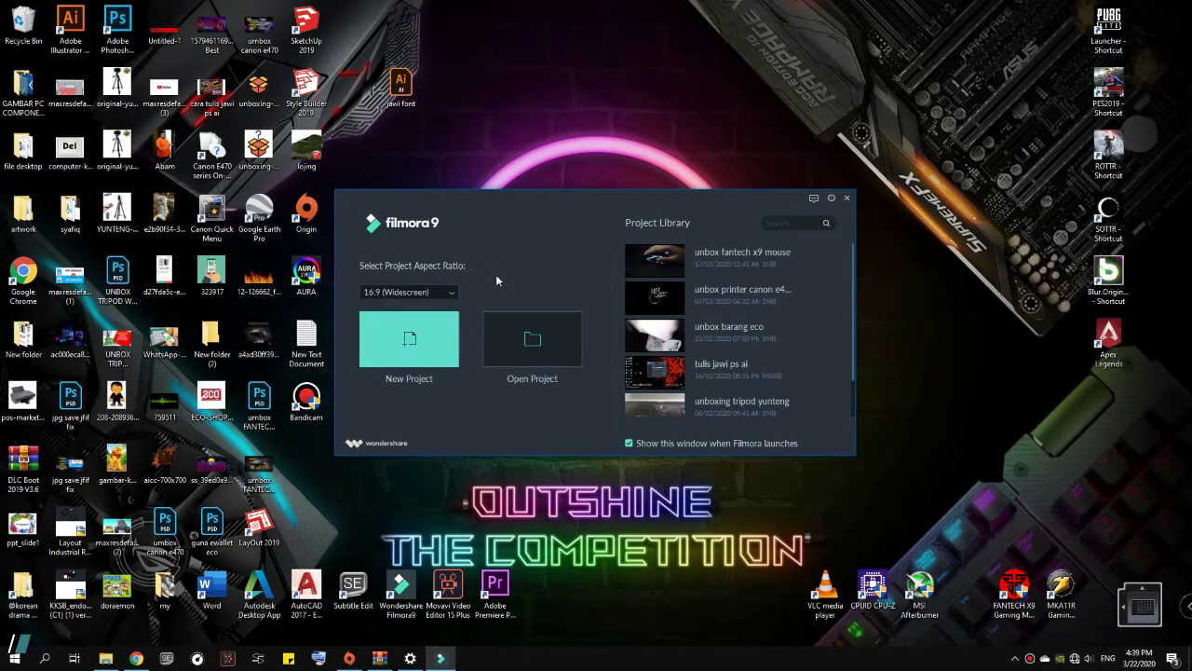
click(417, 344)
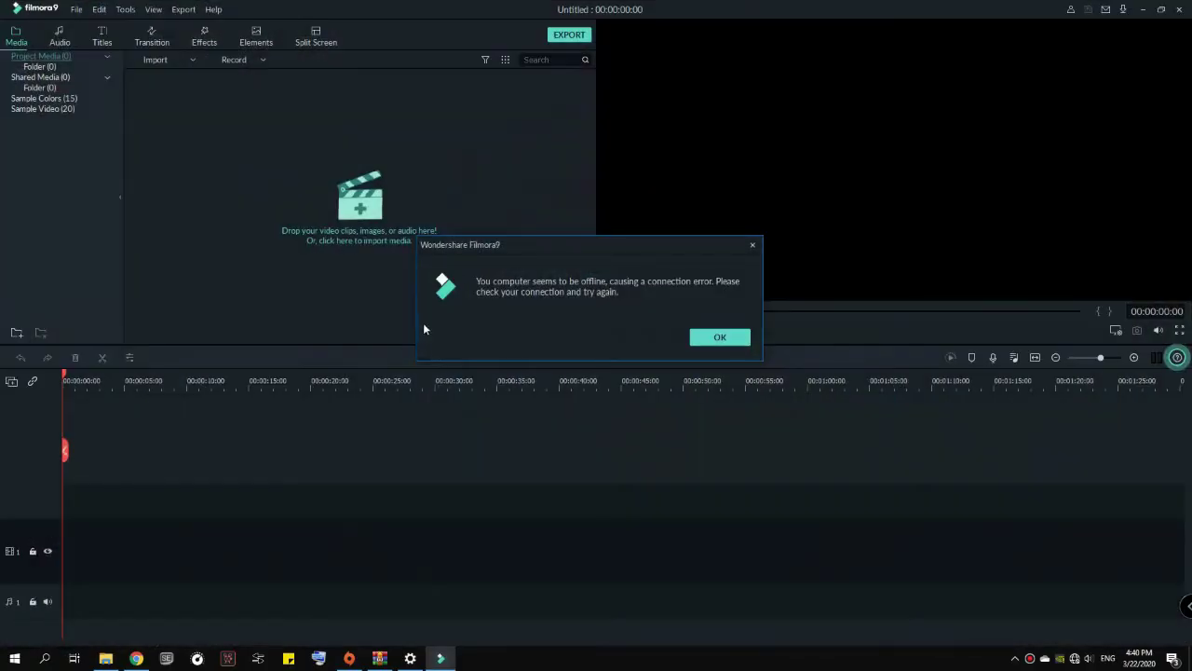
key(Return)
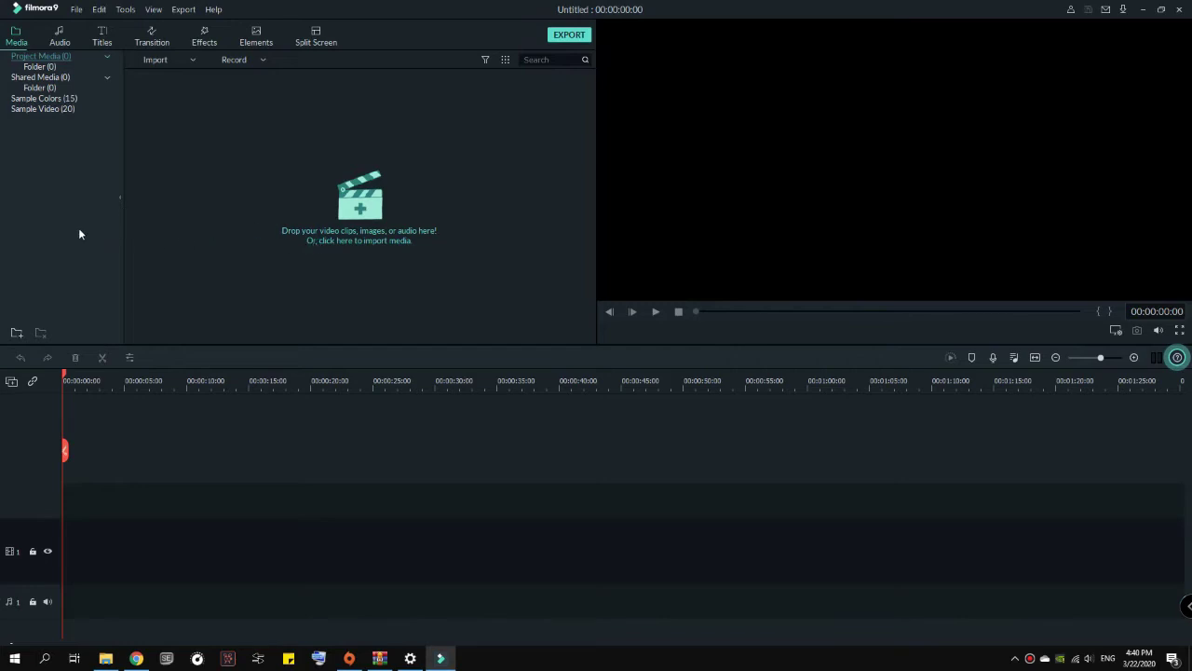
Import the clips VID_20200312_133856 and VID_20200312_020711 from the "unboxing mouse x9 thor" folder into the project media.
click(357, 205)
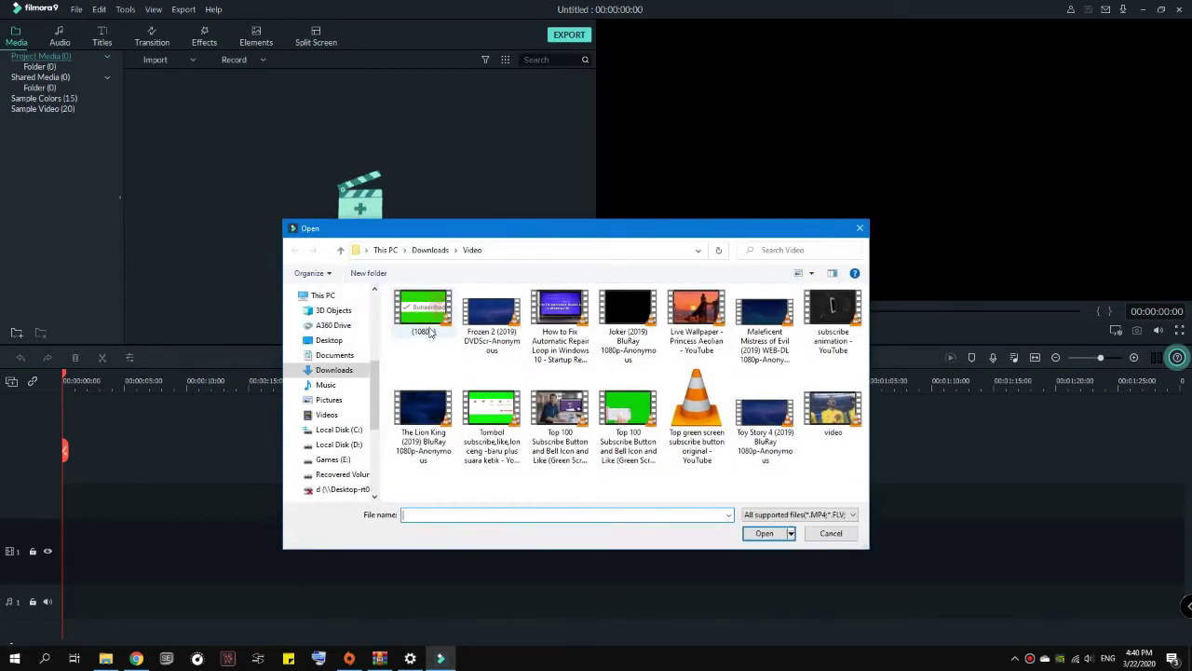
drag(448, 236, 745, 145)
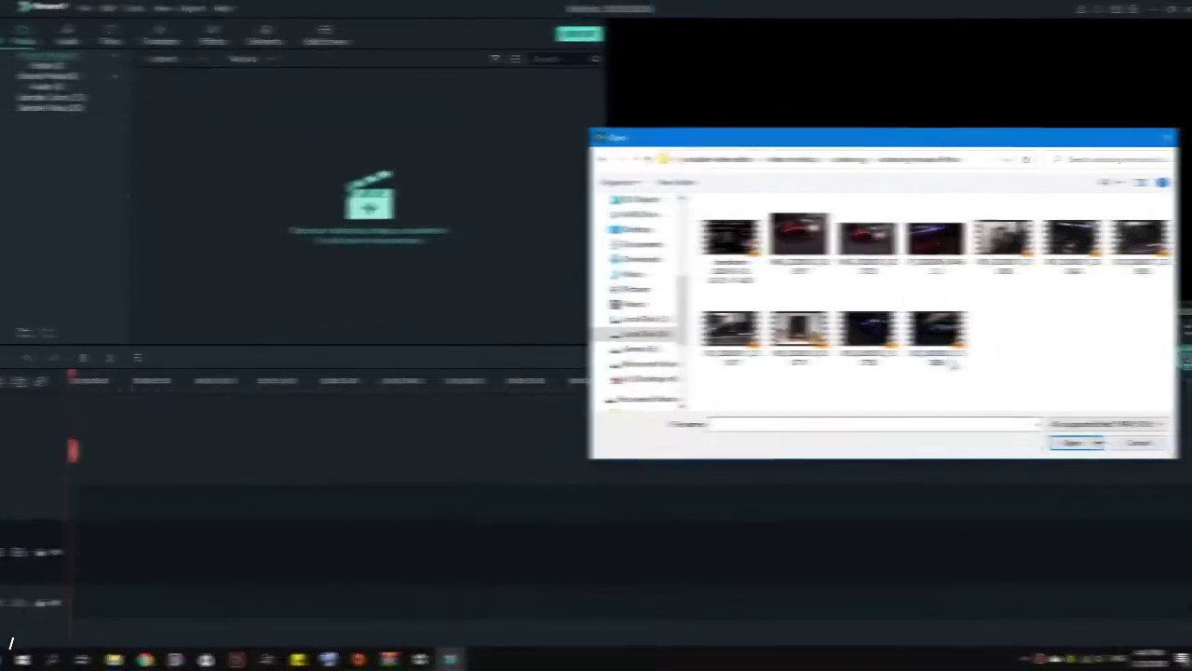
click(929, 340)
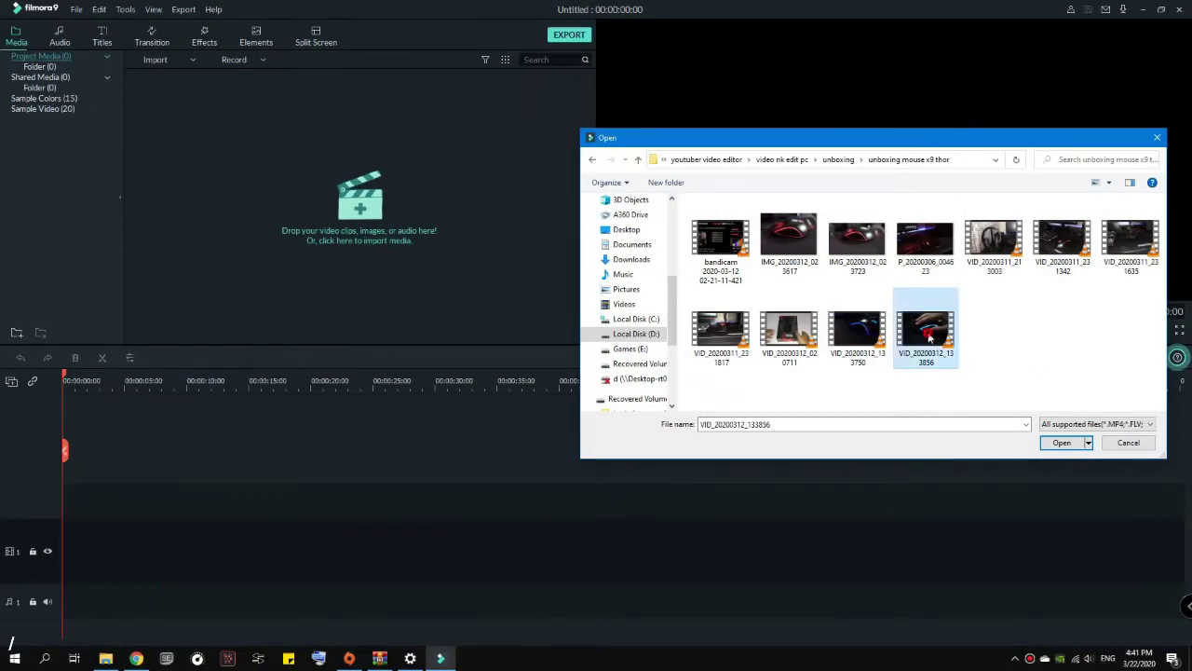
drag(930, 340, 338, 279)
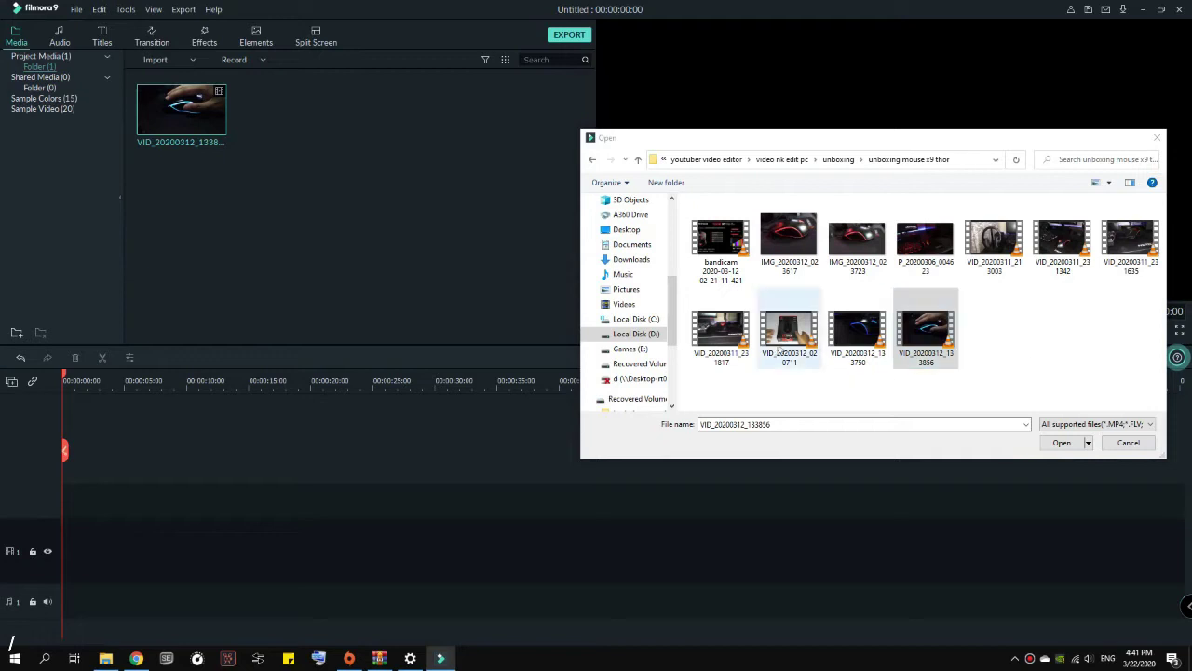
click(786, 335)
drag(785, 335, 407, 257)
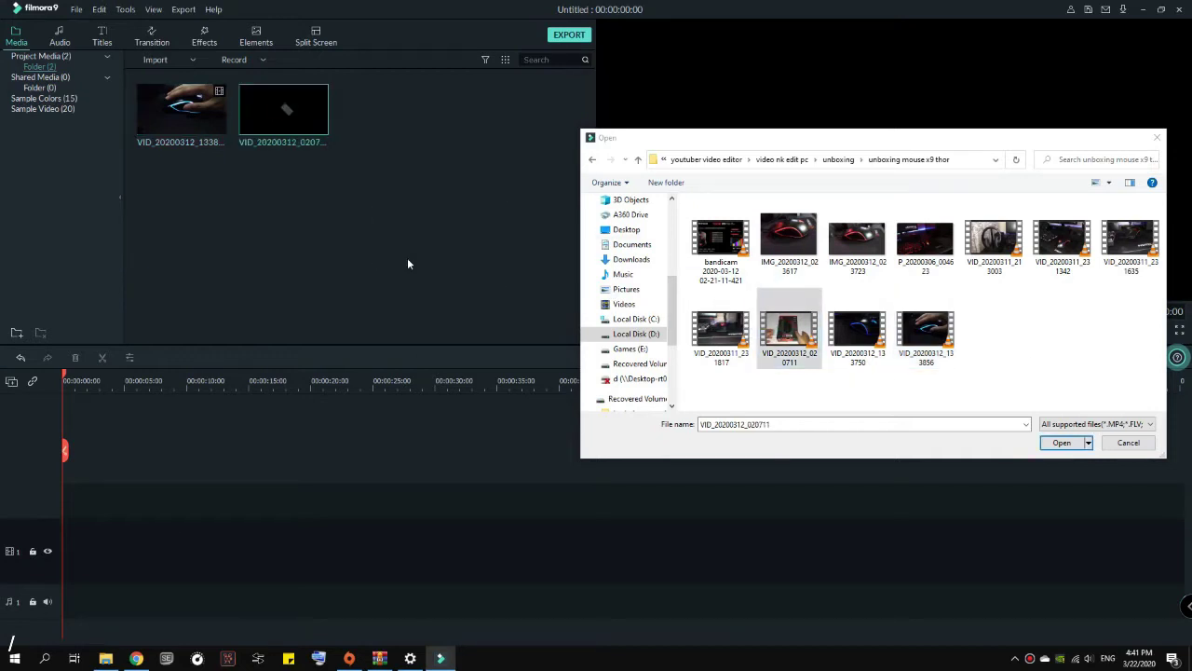
click(1156, 137)
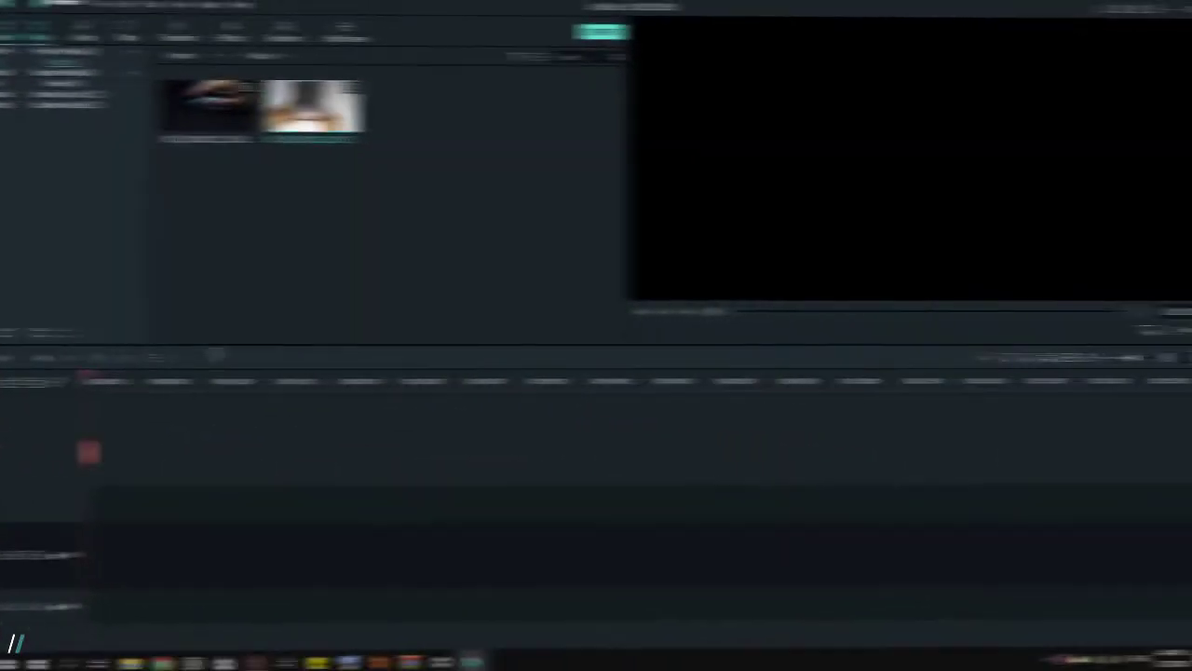
Place VID_20200312_020711 at the start of video track 2 and match the project settings to its 1920 x 1080 30fps.
drag(283, 109, 56, 478)
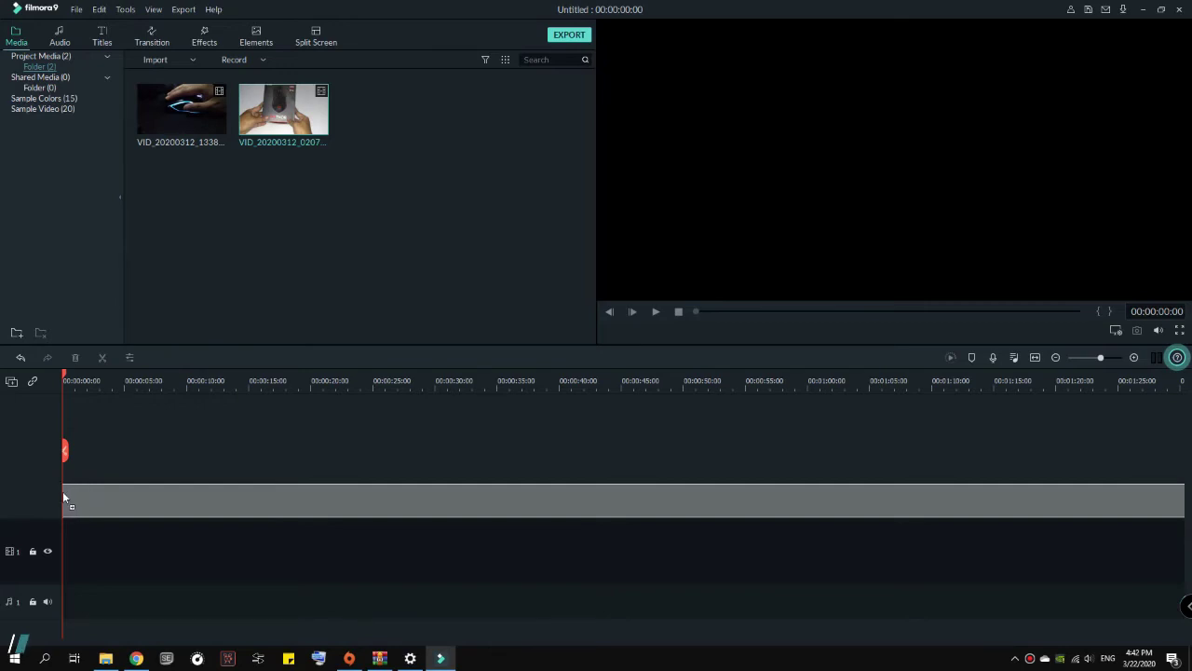
drag(62, 495, 64, 497)
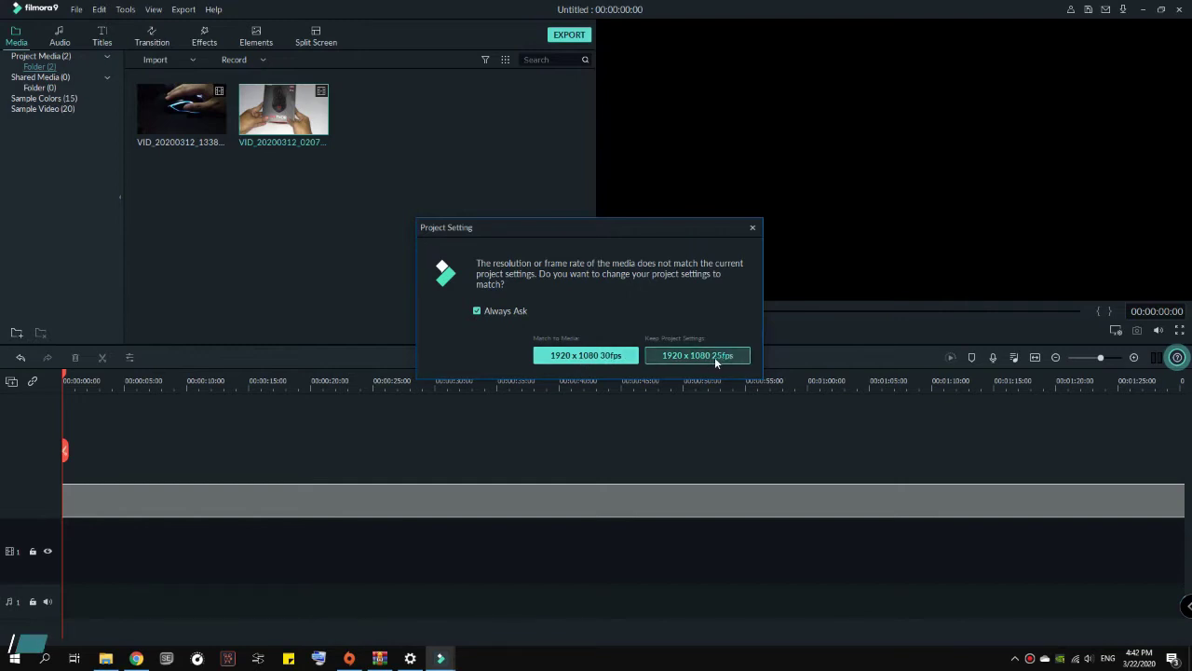
click(610, 360)
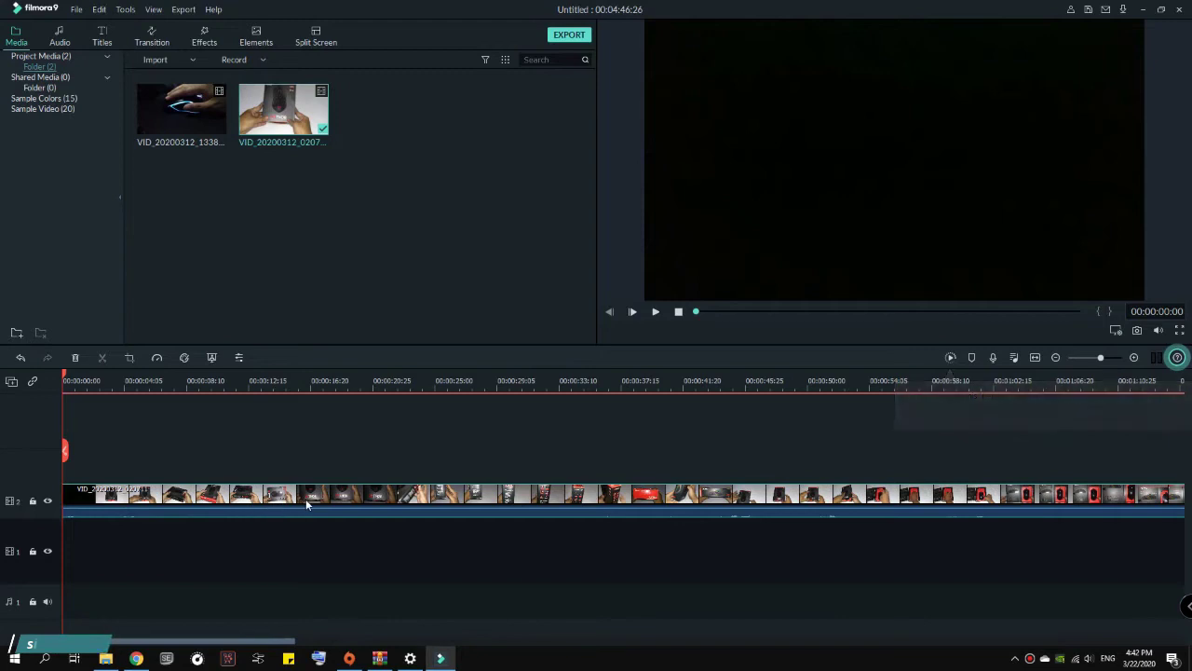
Play the clip from its start and split it at about 00:00:07:26.
click(655, 312)
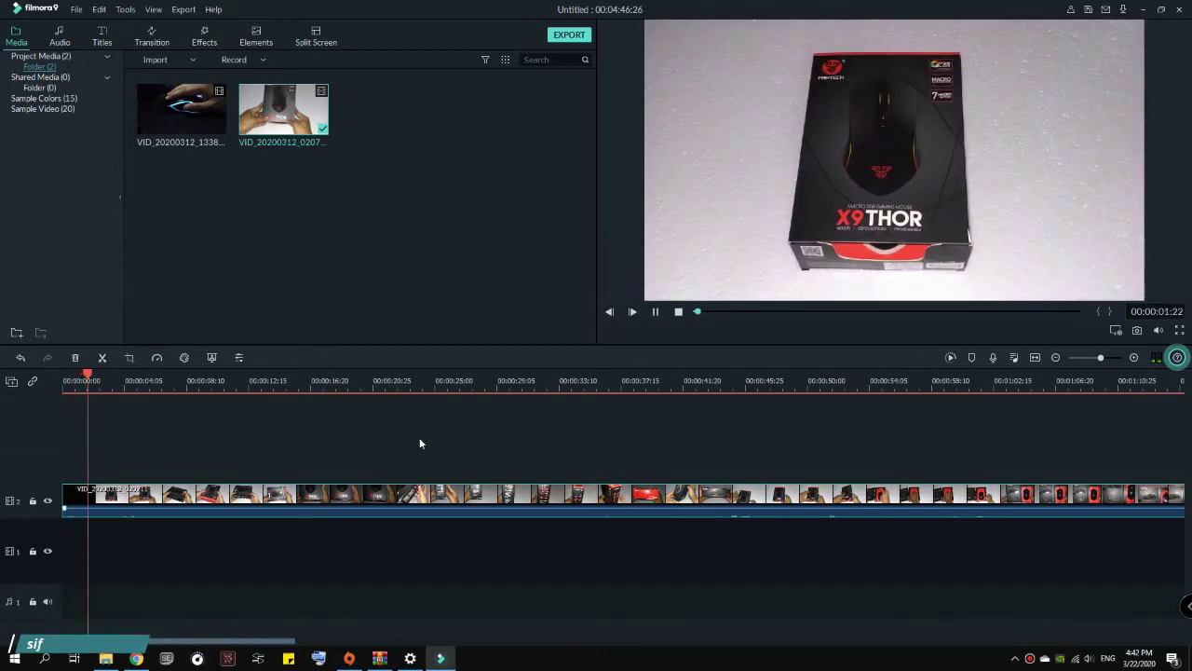
click(655, 312)
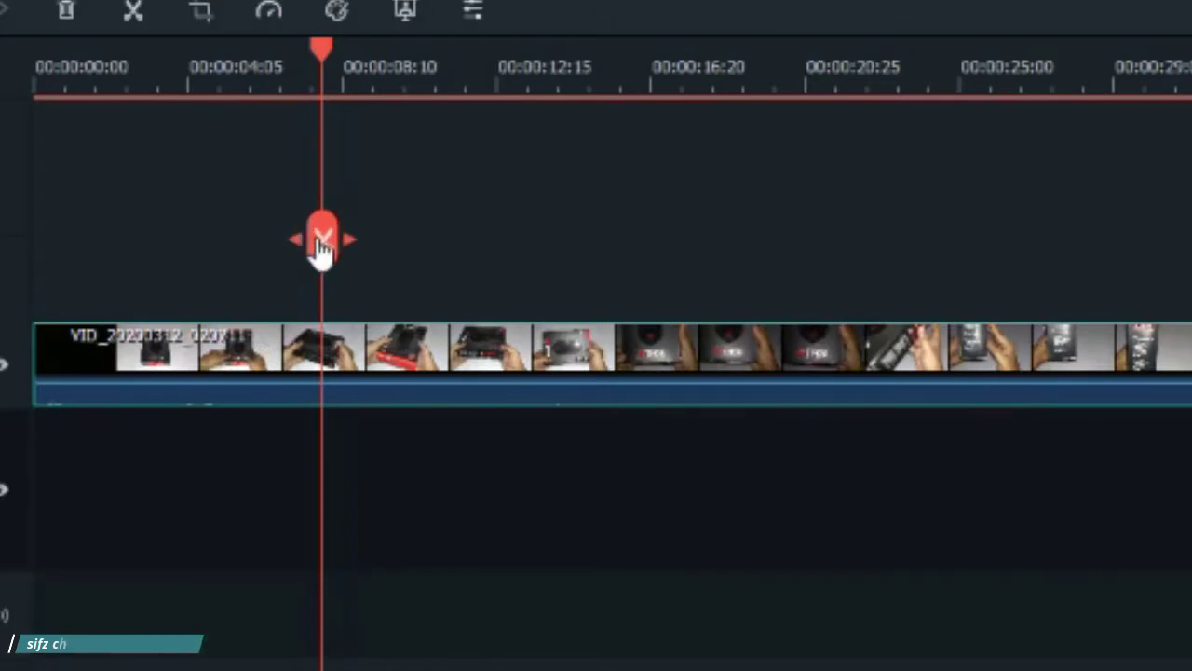
click(321, 241)
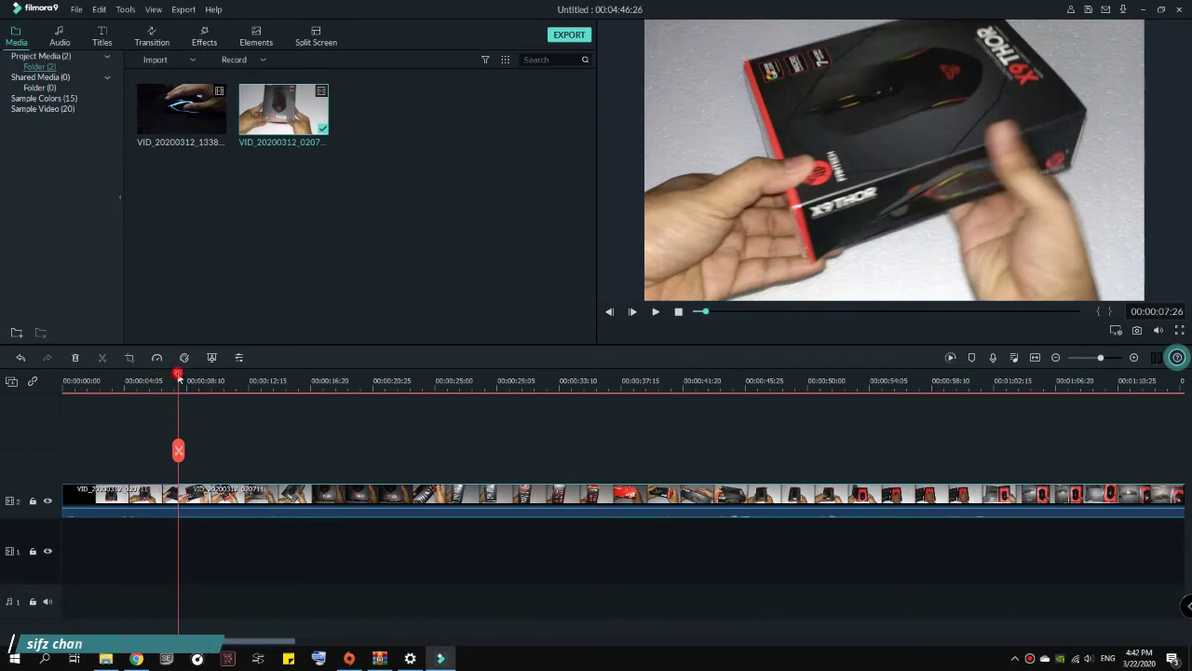
Split the clip again at 00:00:21:28 and delete the section between the two cuts.
drag(176, 377, 286, 382)
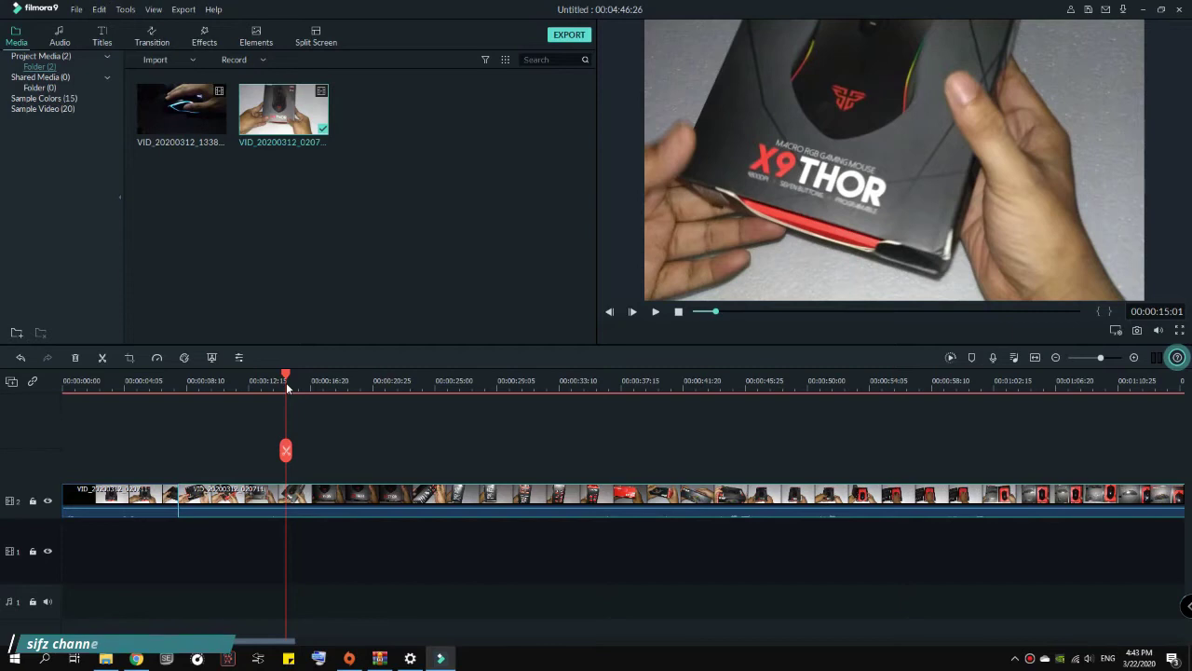
drag(286, 382, 350, 387)
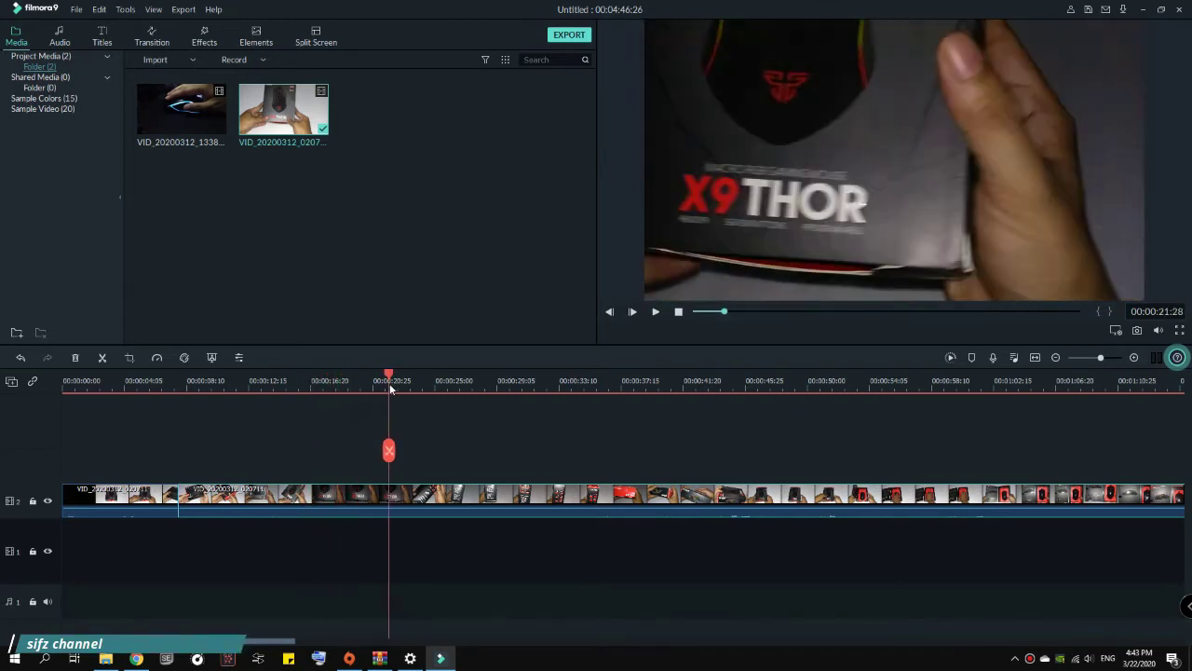
click(388, 450)
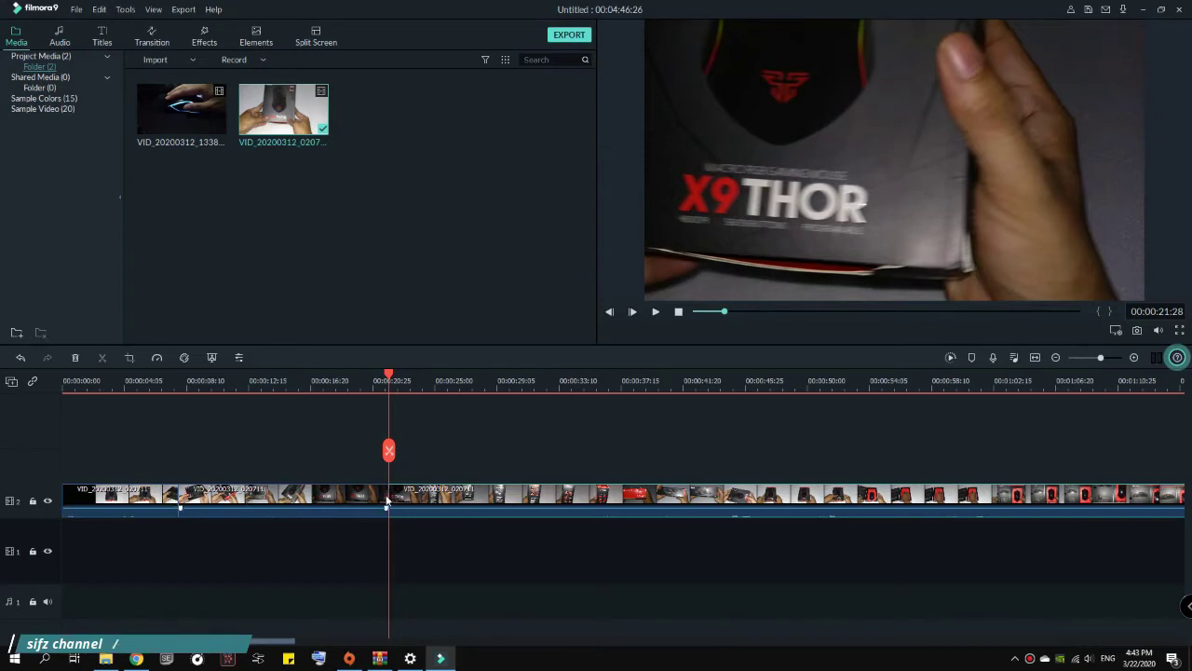
right_click(277, 498)
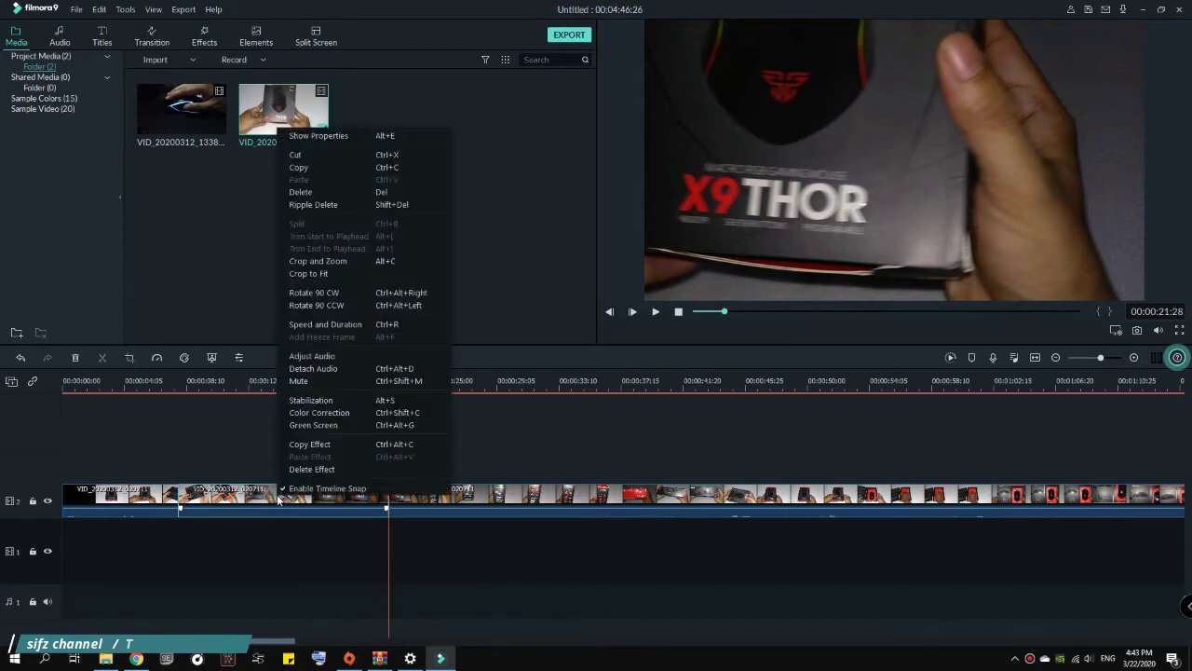
right_click(303, 496)
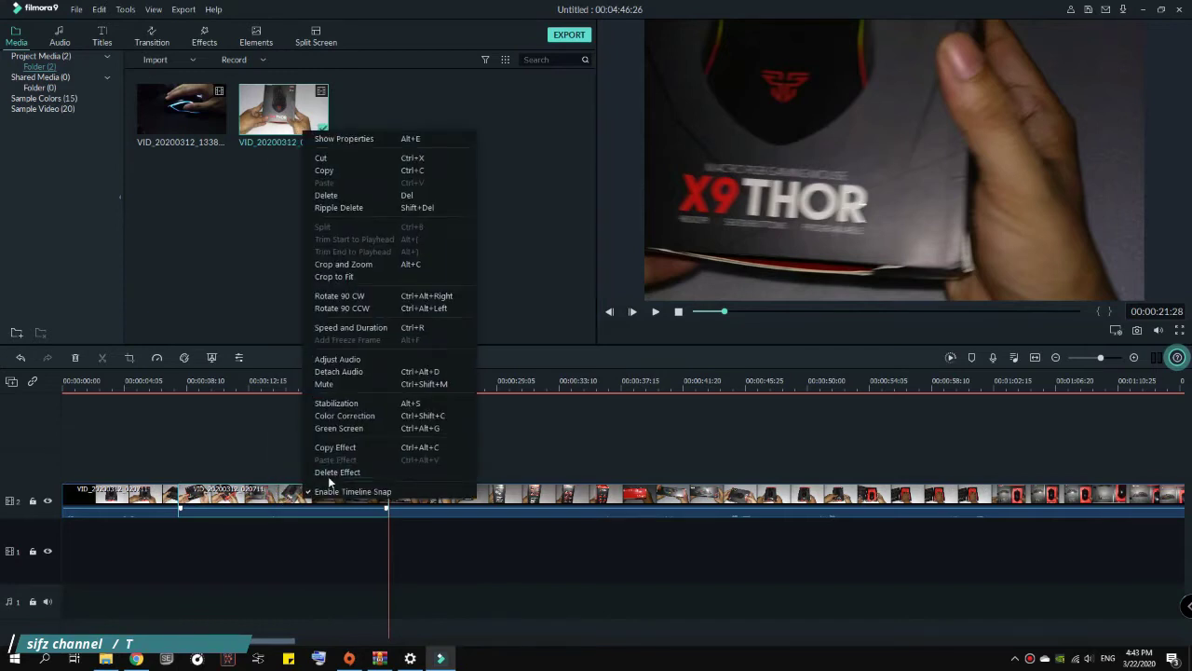
click(341, 197)
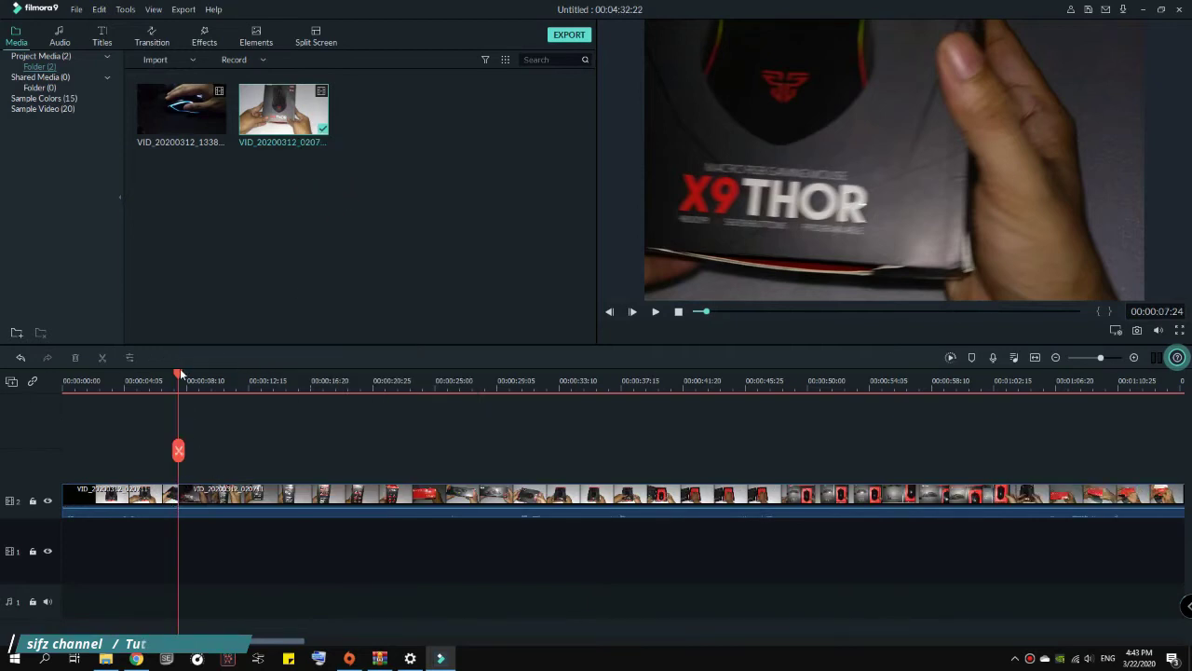
click(654, 311)
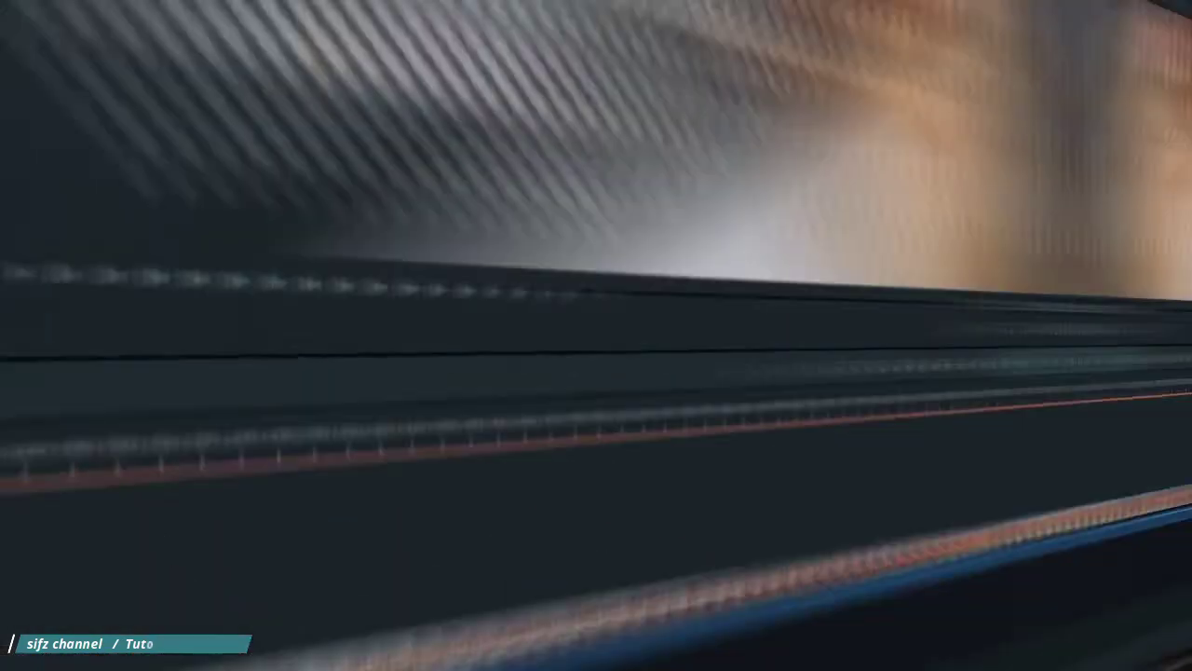
Preview the Dissolve and Fade transitions, and apply Fade to the cut between the two clip segments.
click(158, 39)
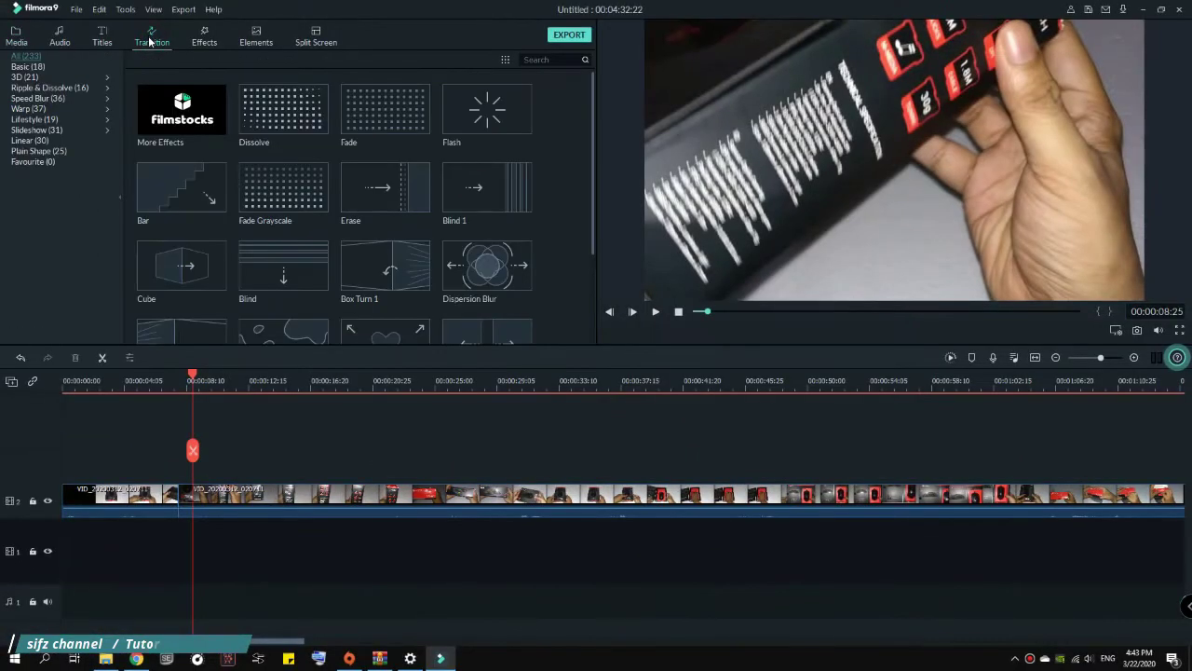
click(268, 106)
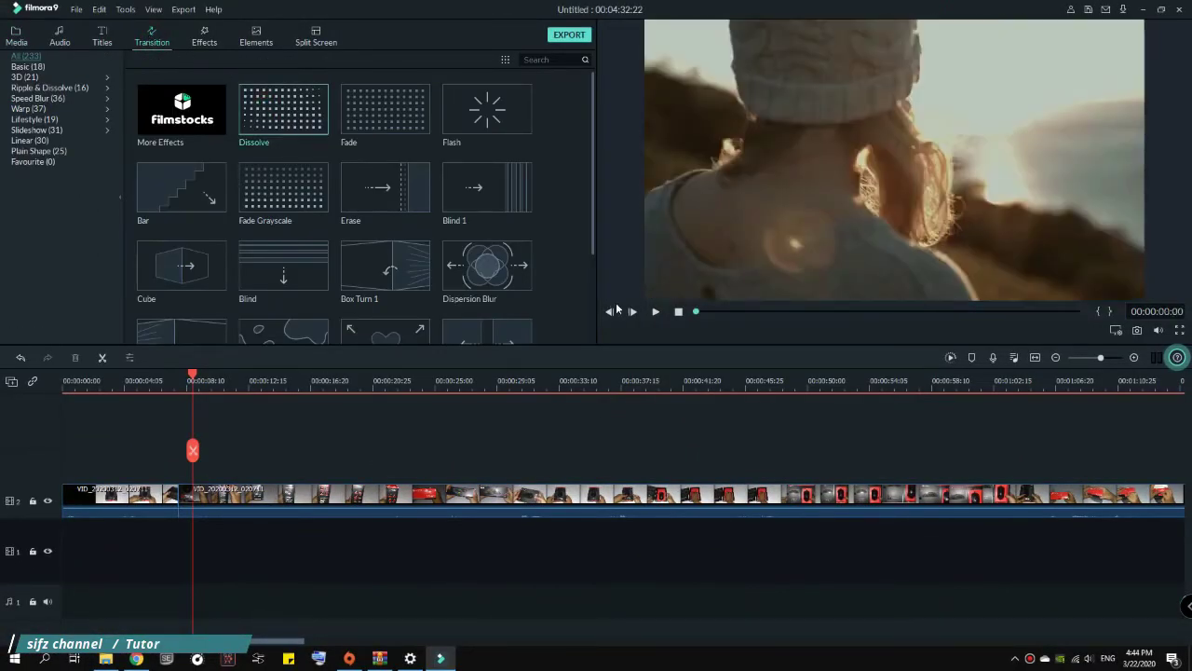
click(657, 312)
click(403, 124)
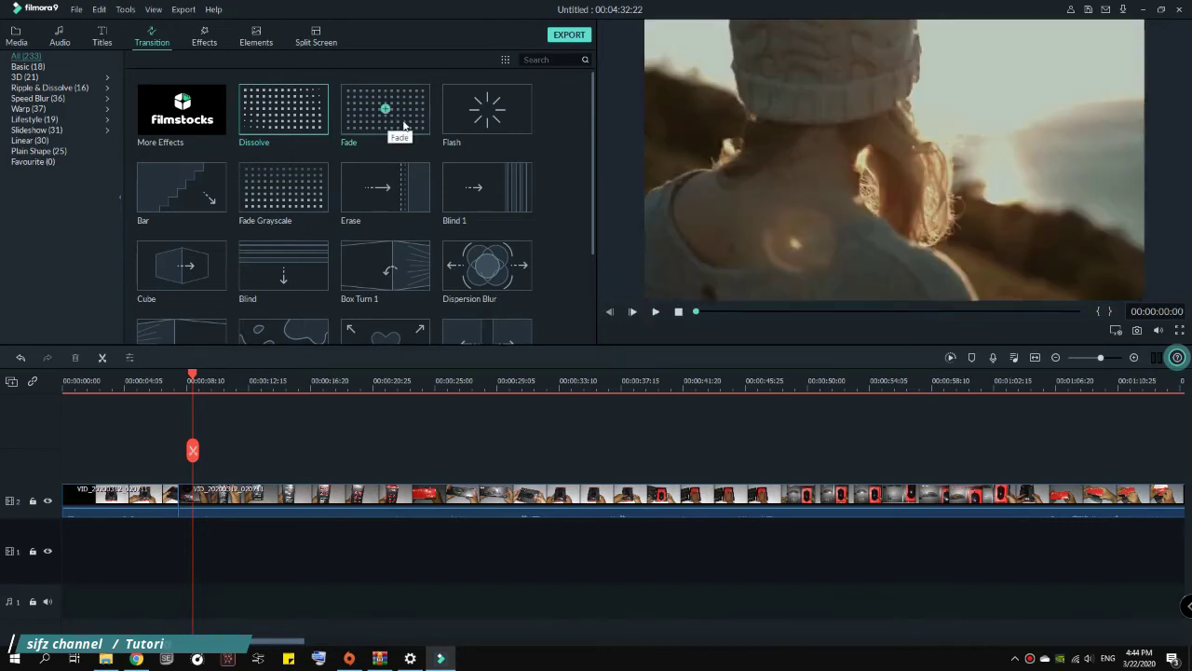
click(657, 312)
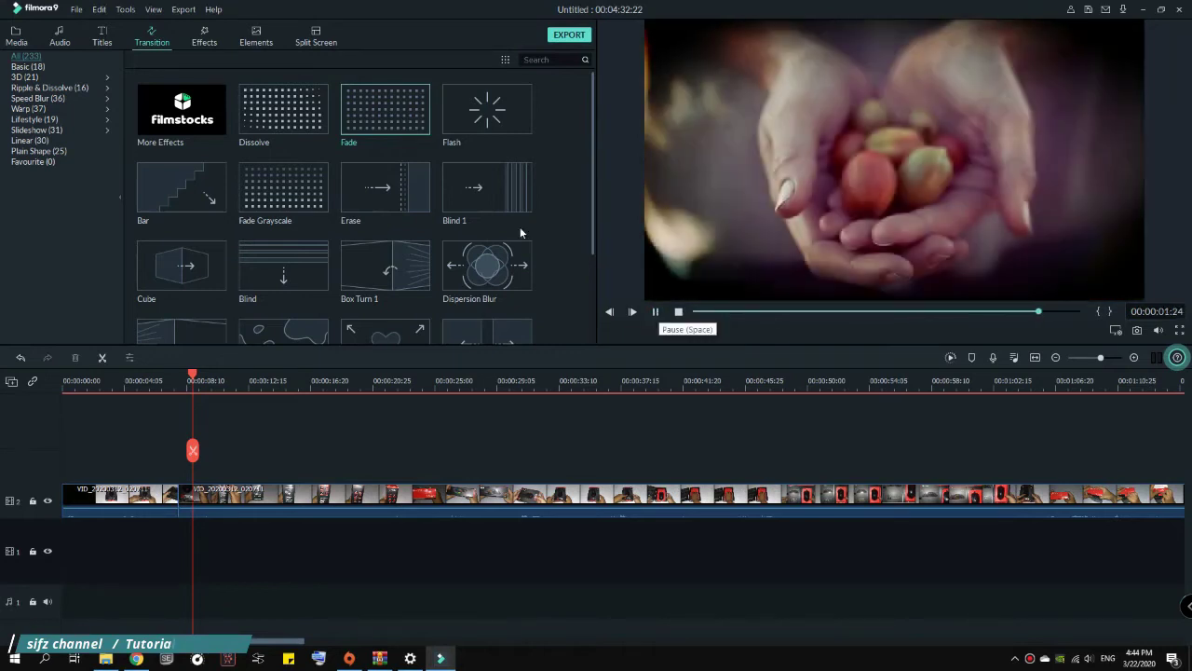
drag(412, 121, 179, 503)
drag(191, 374, 155, 382)
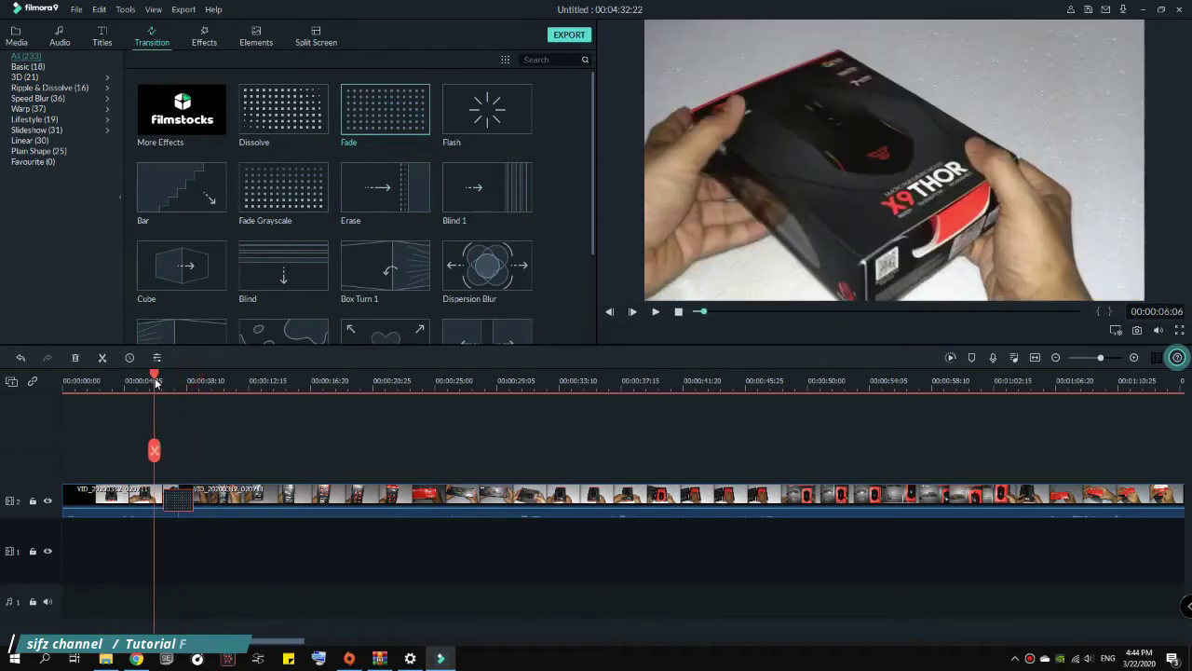
click(653, 313)
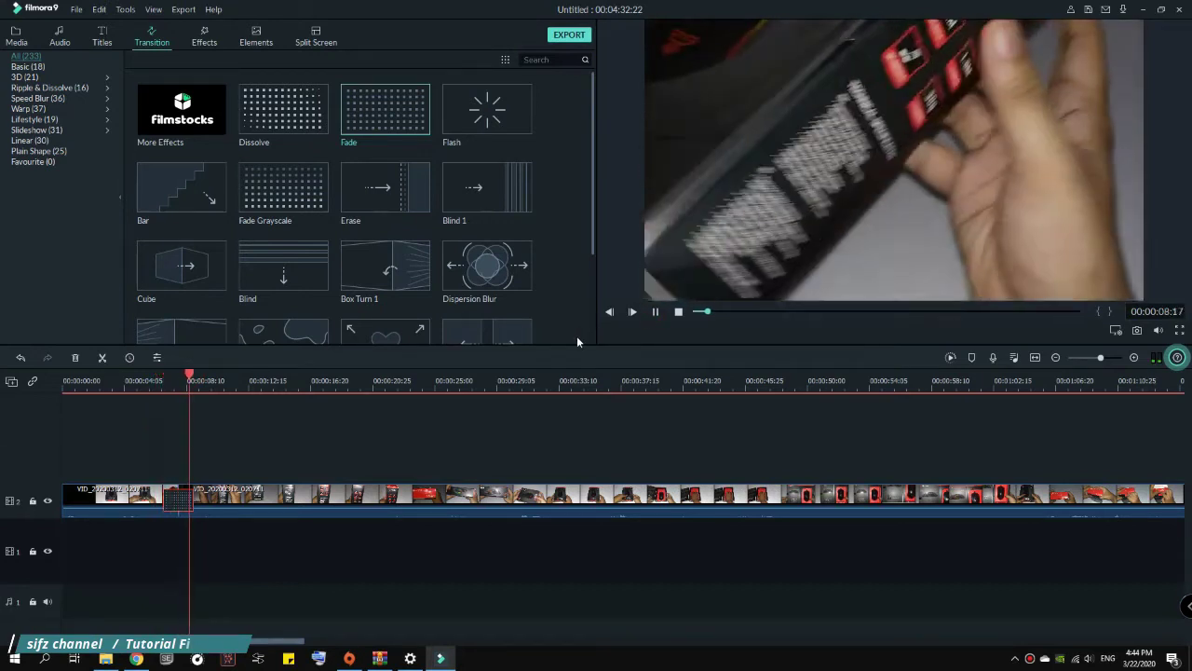
click(656, 312)
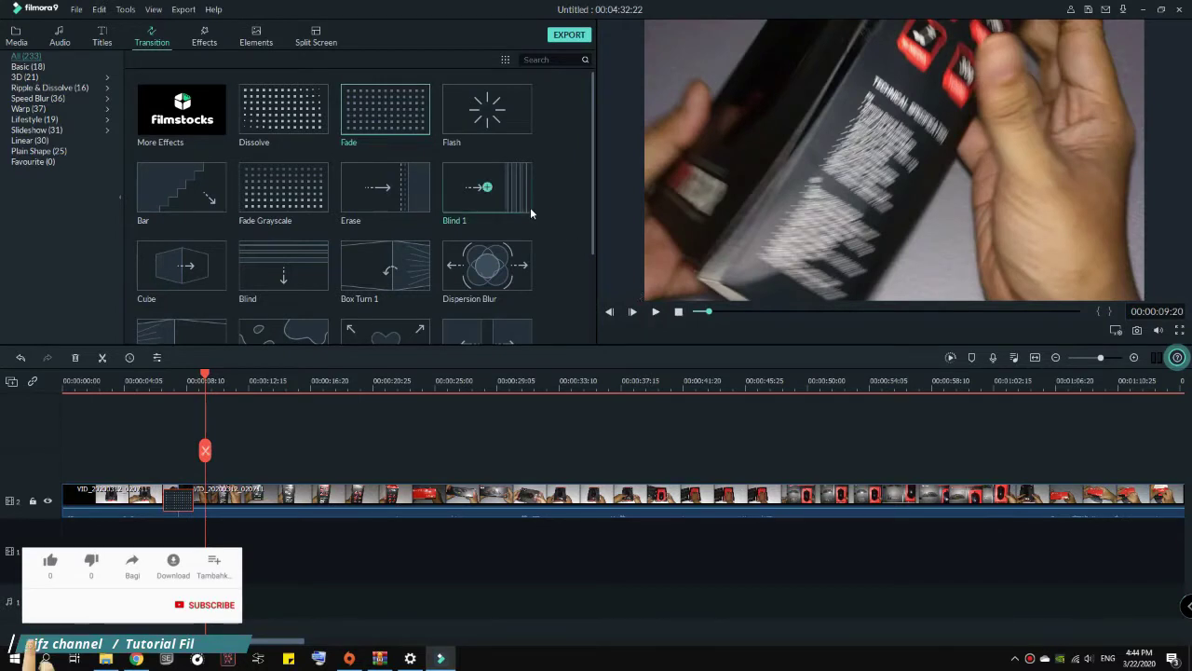
scroll(522, 200, down, 10)
scroll(510, 198, up, 6)
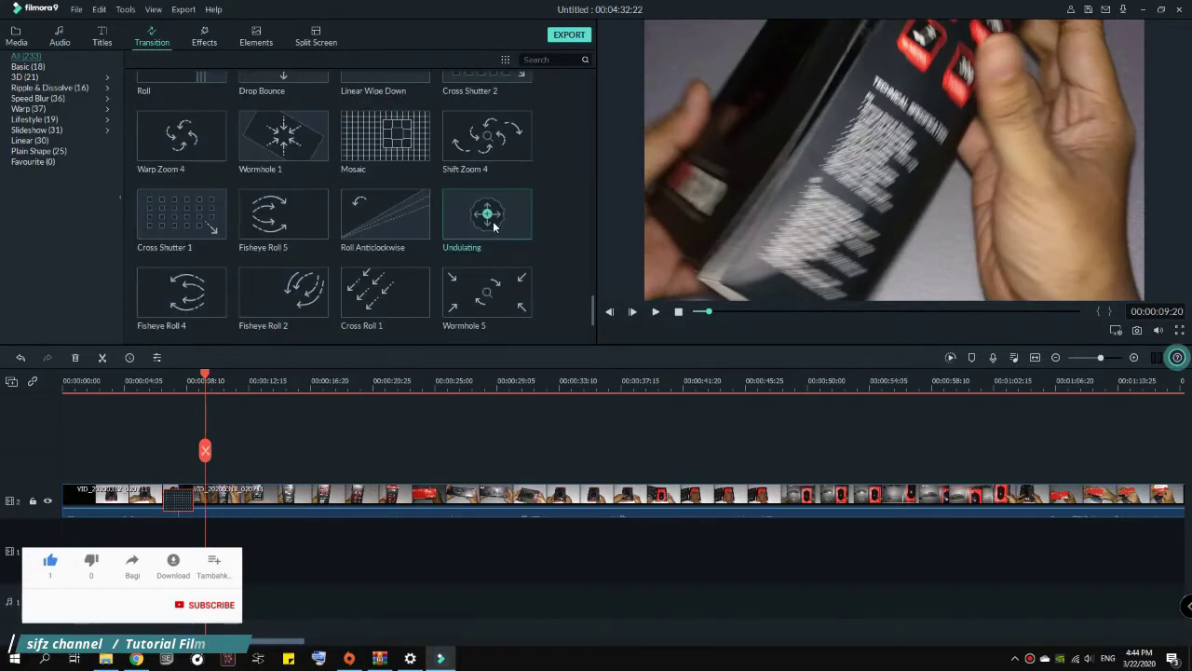
scroll(487, 228, up, 5)
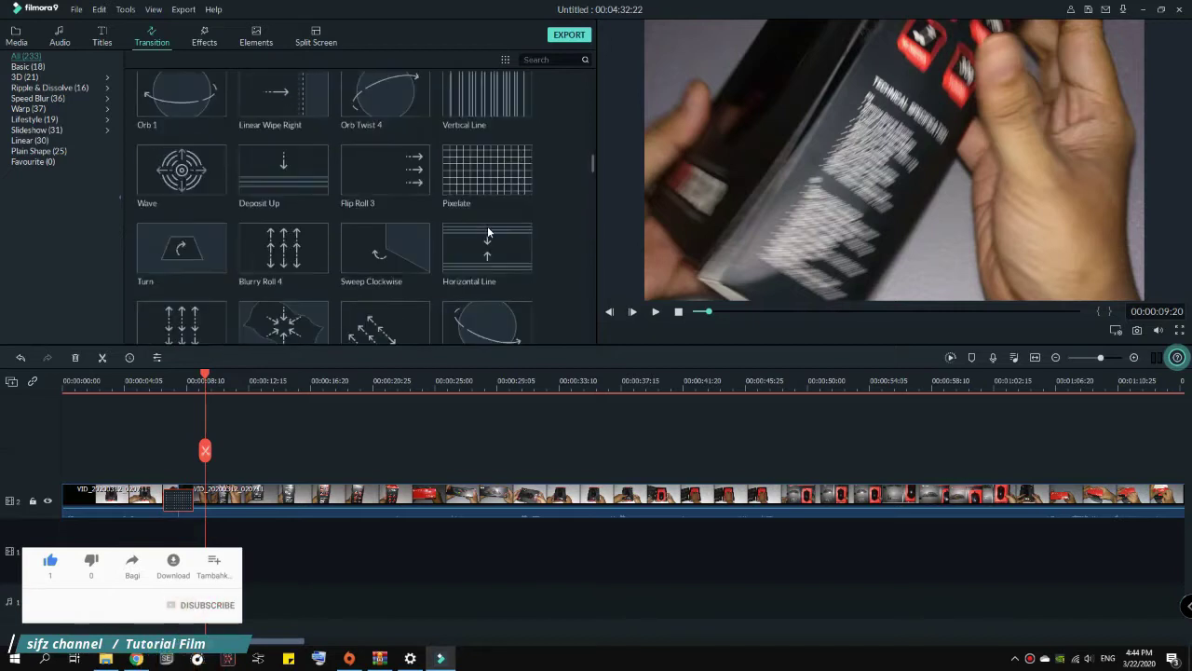
Preview the Aegean filter and apply it to the first clip segment.
click(204, 39)
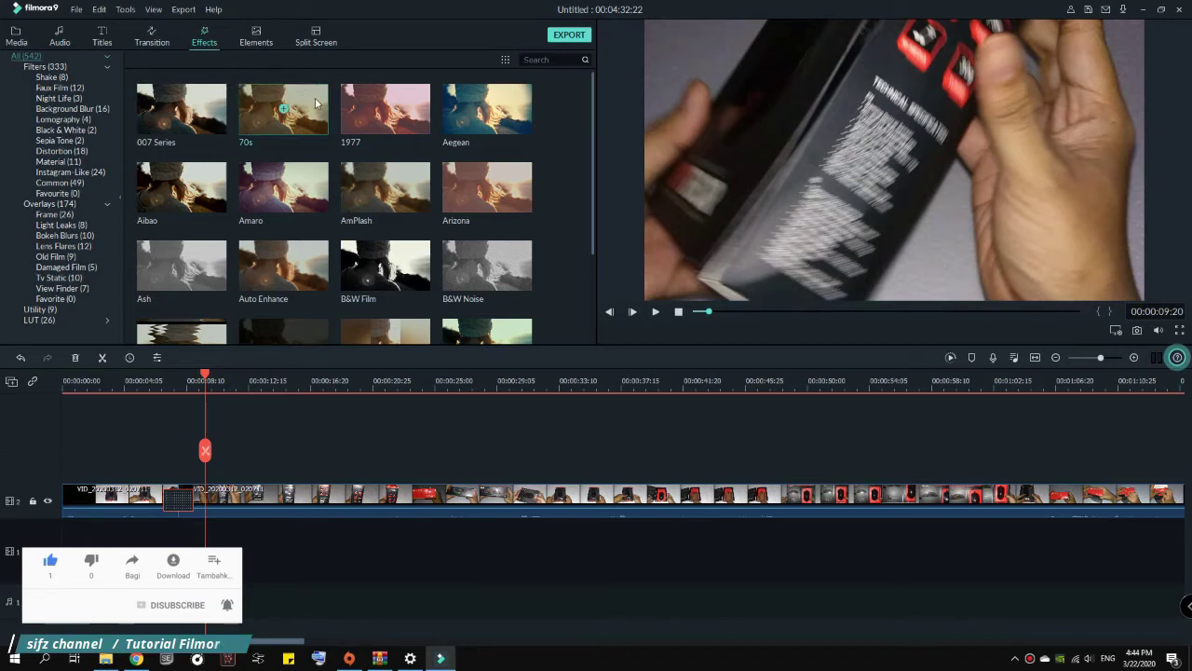
click(487, 109)
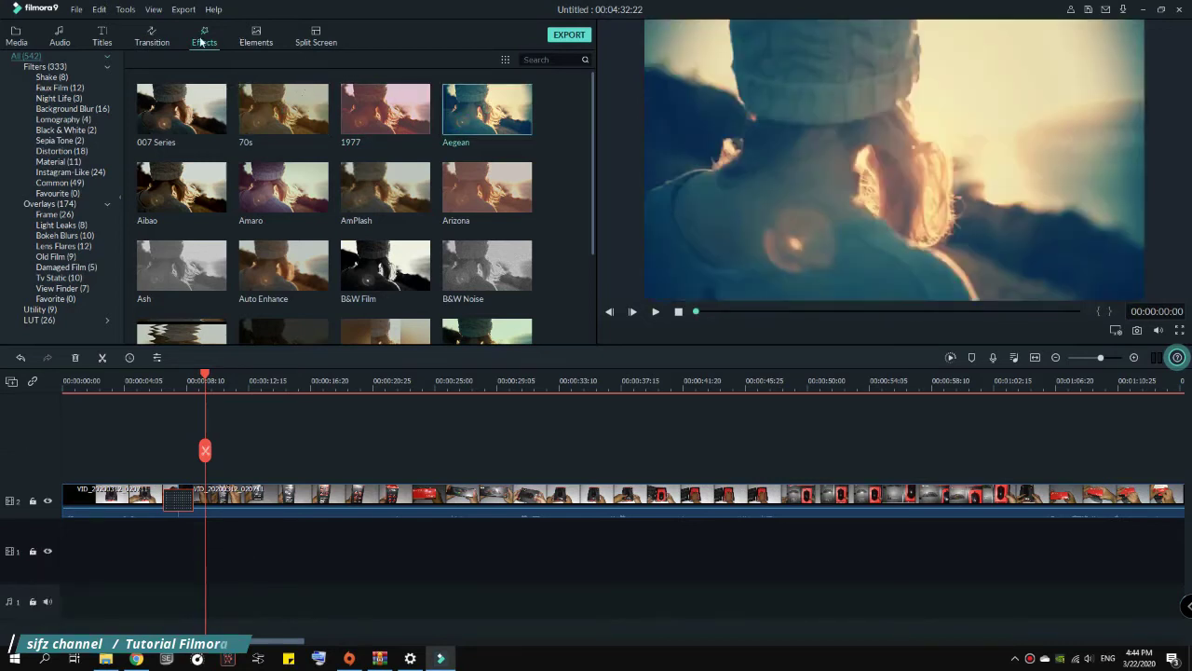
click(655, 312)
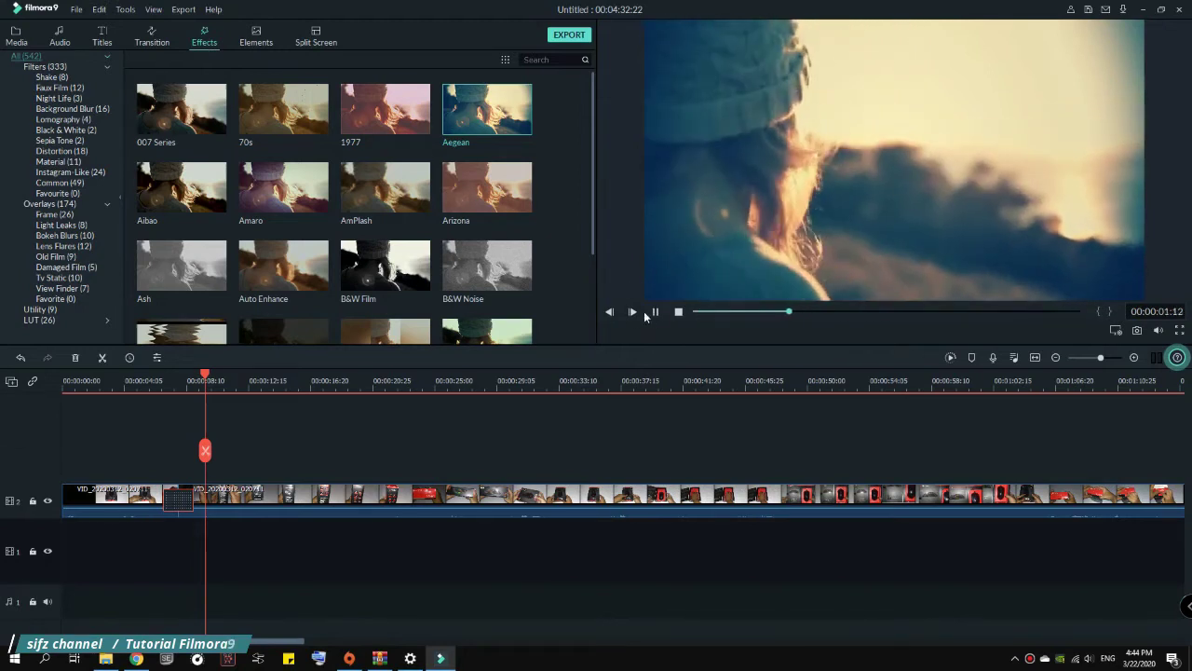
click(654, 312)
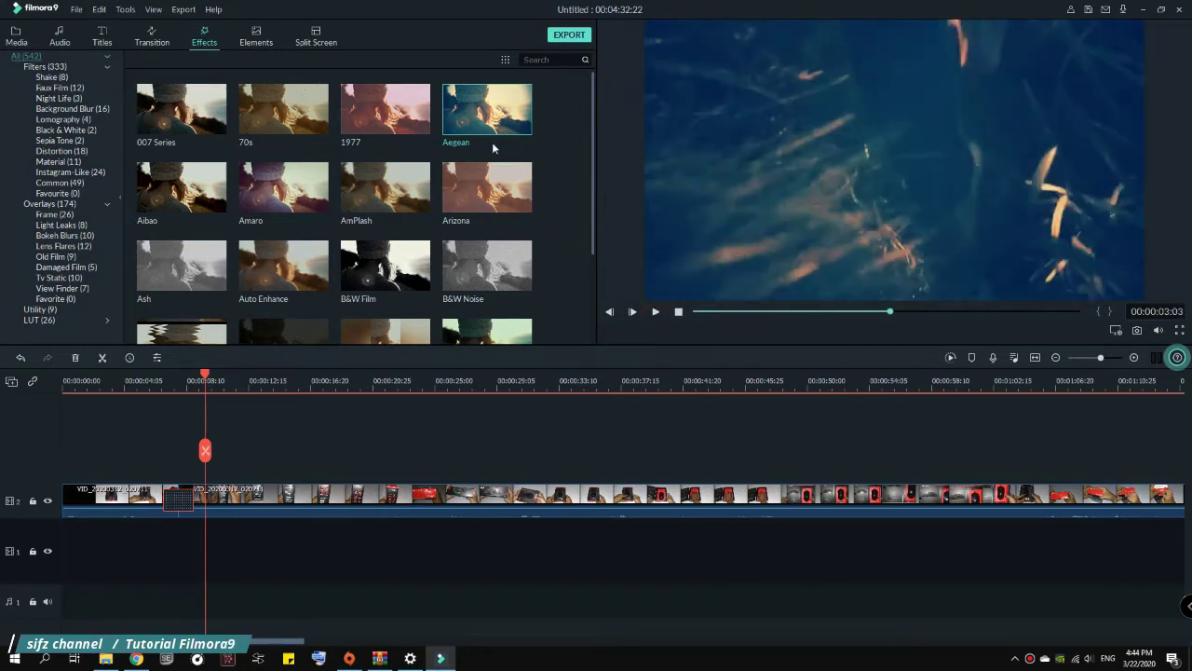
drag(507, 122, 106, 501)
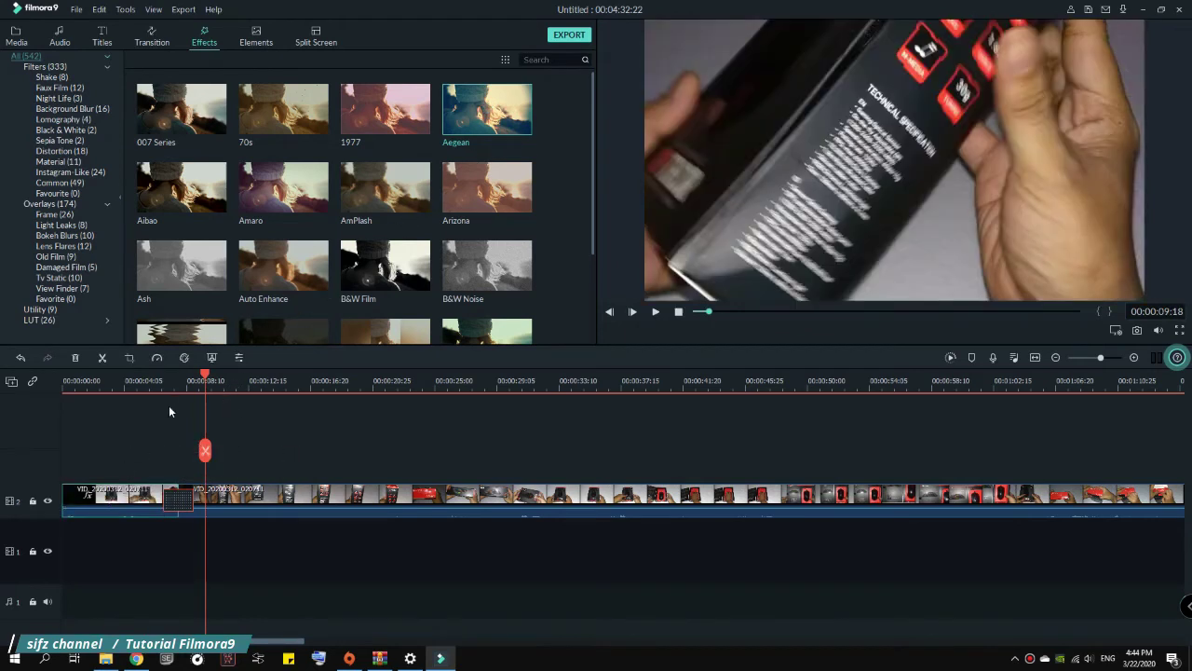
Play the timeline from its start past the Fade transition to review the filtered segment.
drag(207, 377, 56, 391)
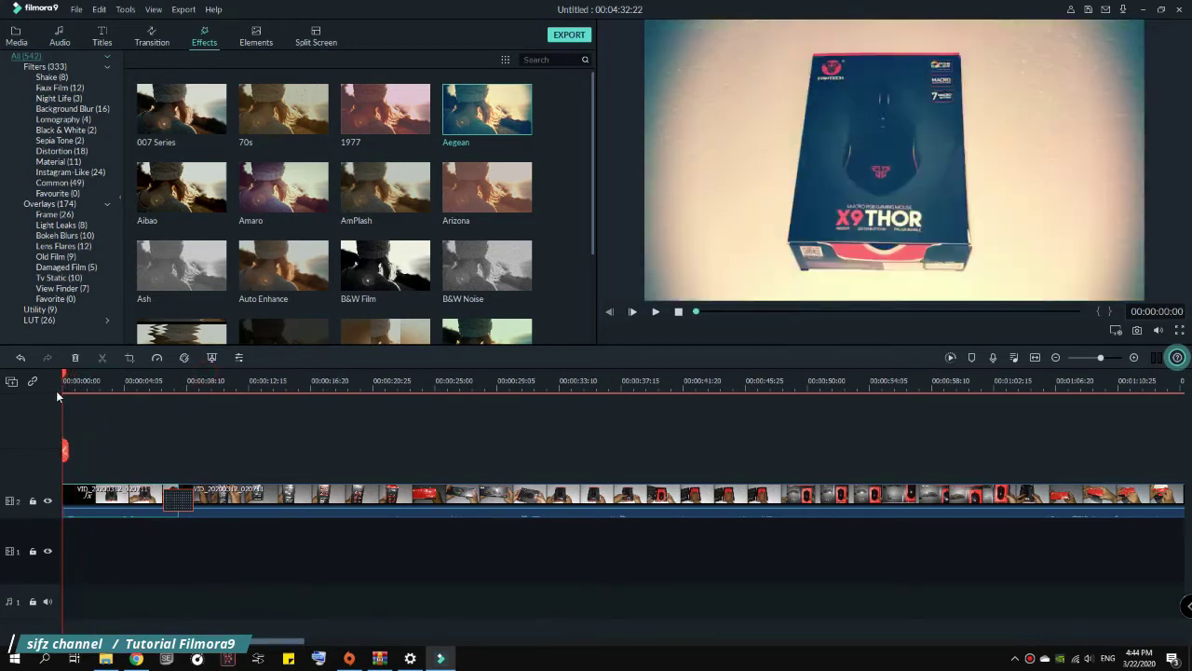
click(655, 311)
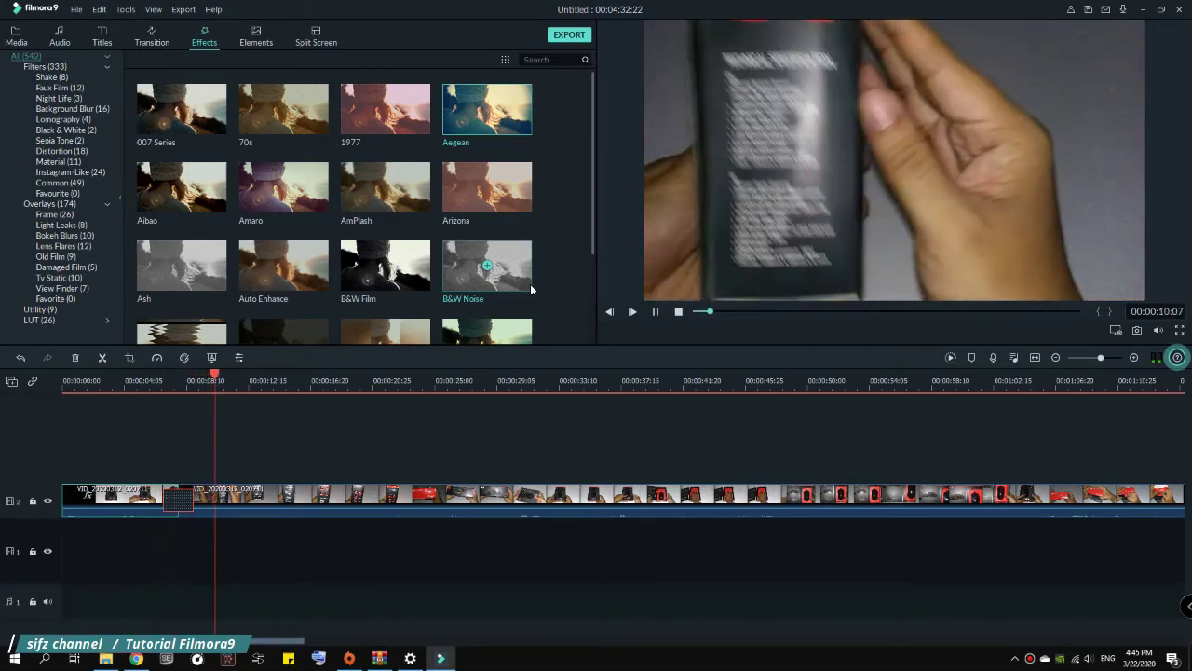
click(655, 311)
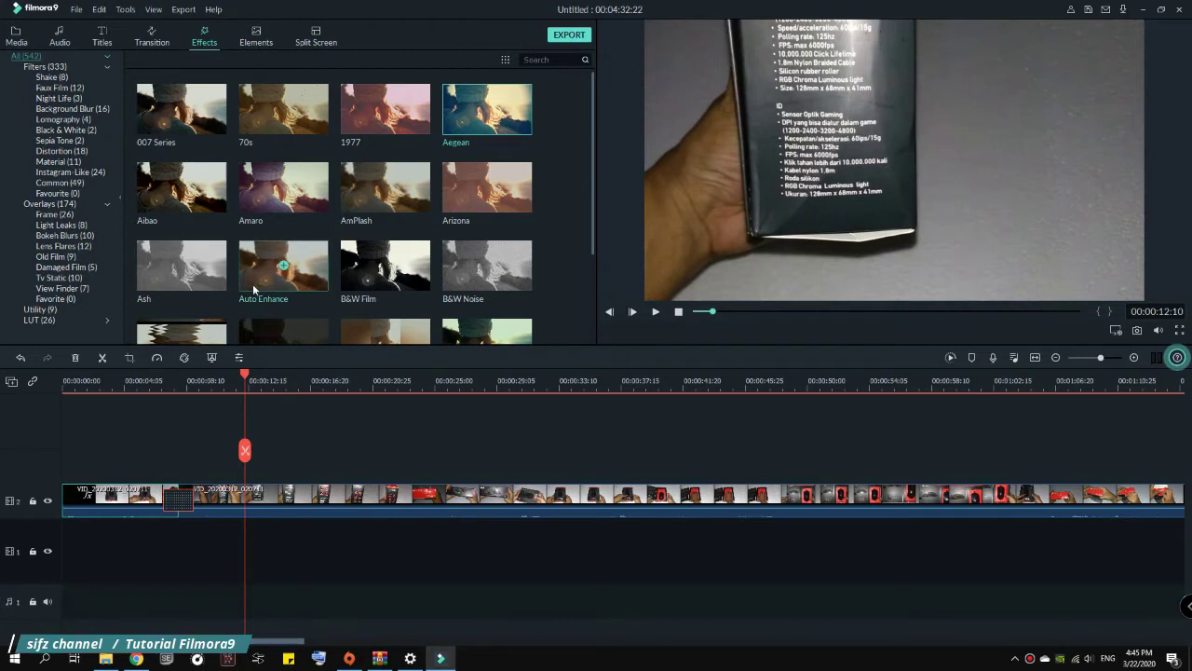
Raise the audio volume of the second clip segment to 12 dB.
right_click(261, 515)
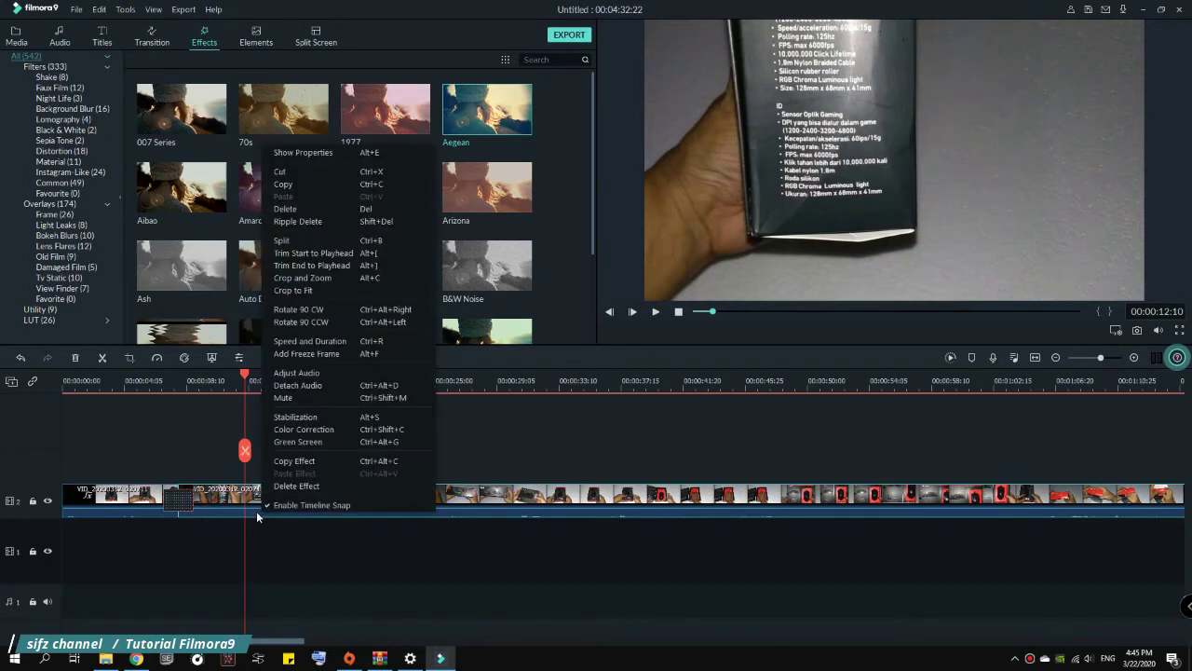
click(203, 511)
double_click(203, 511)
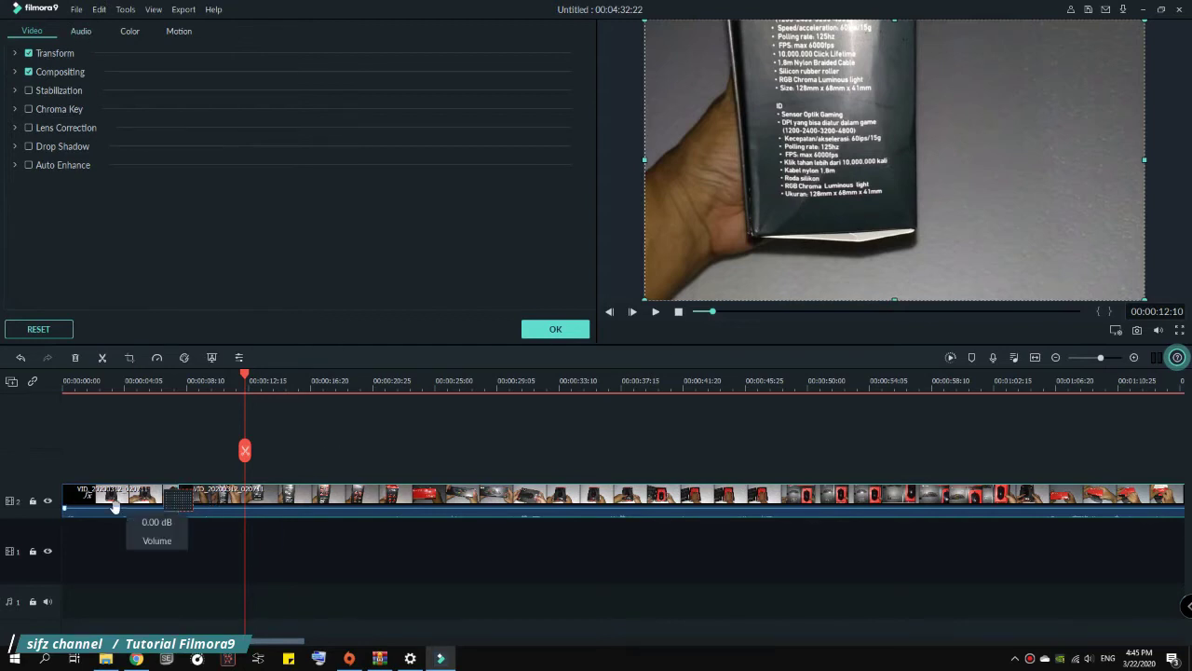
click(220, 518)
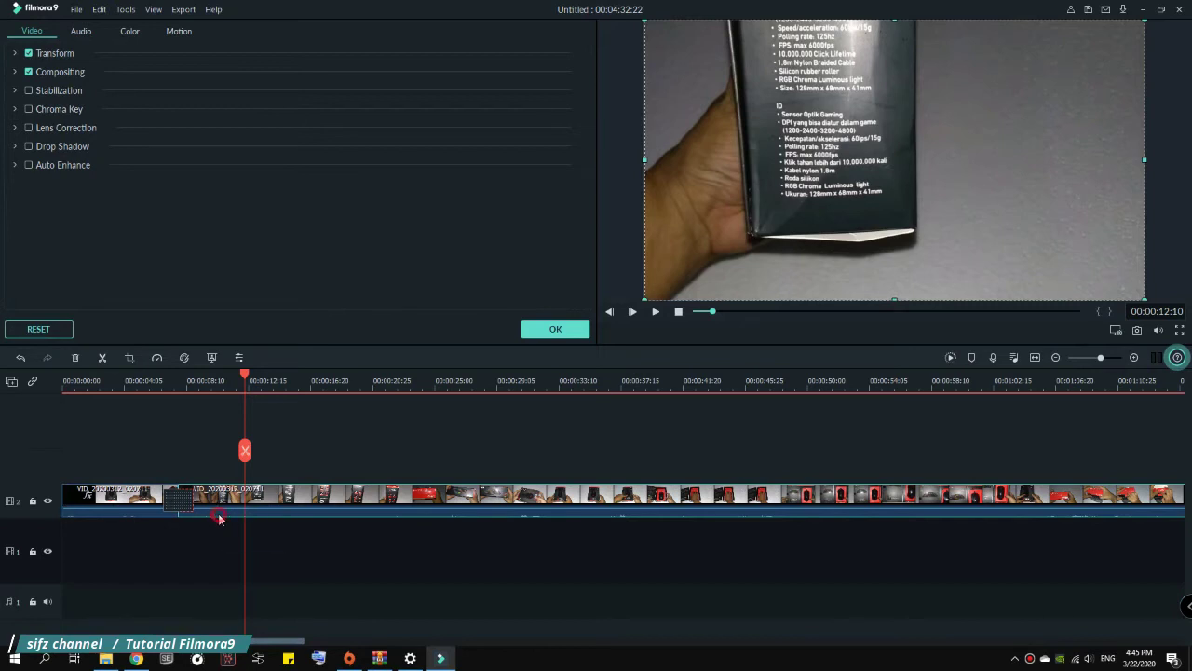
click(81, 33)
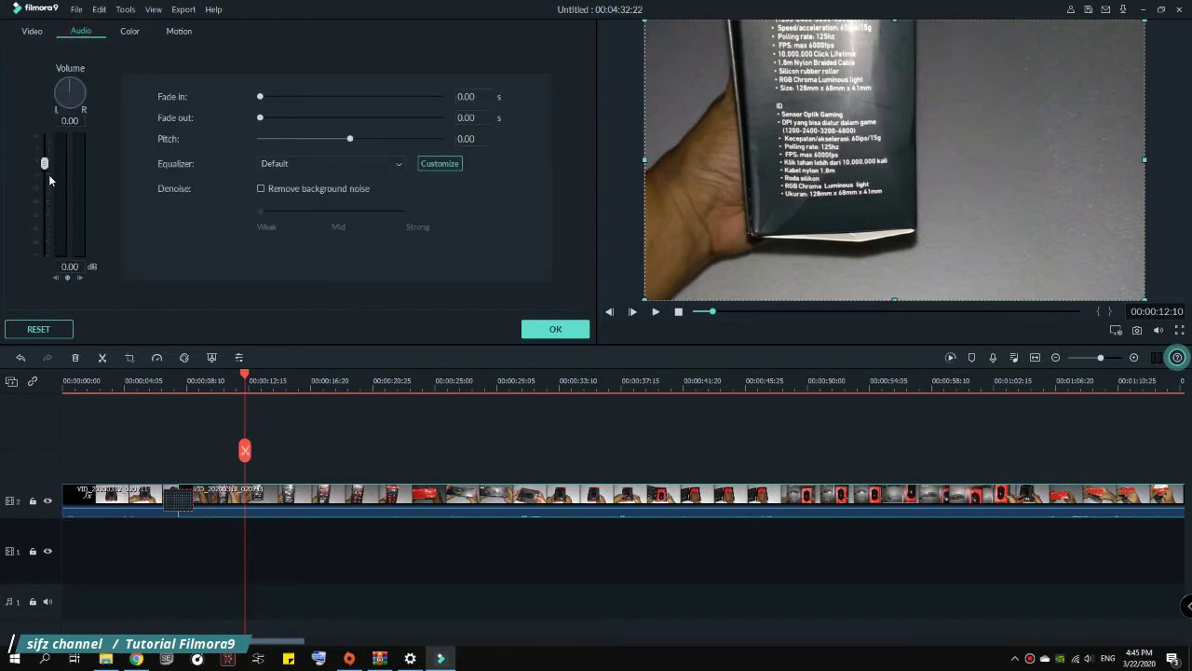
drag(43, 165, 44, 139)
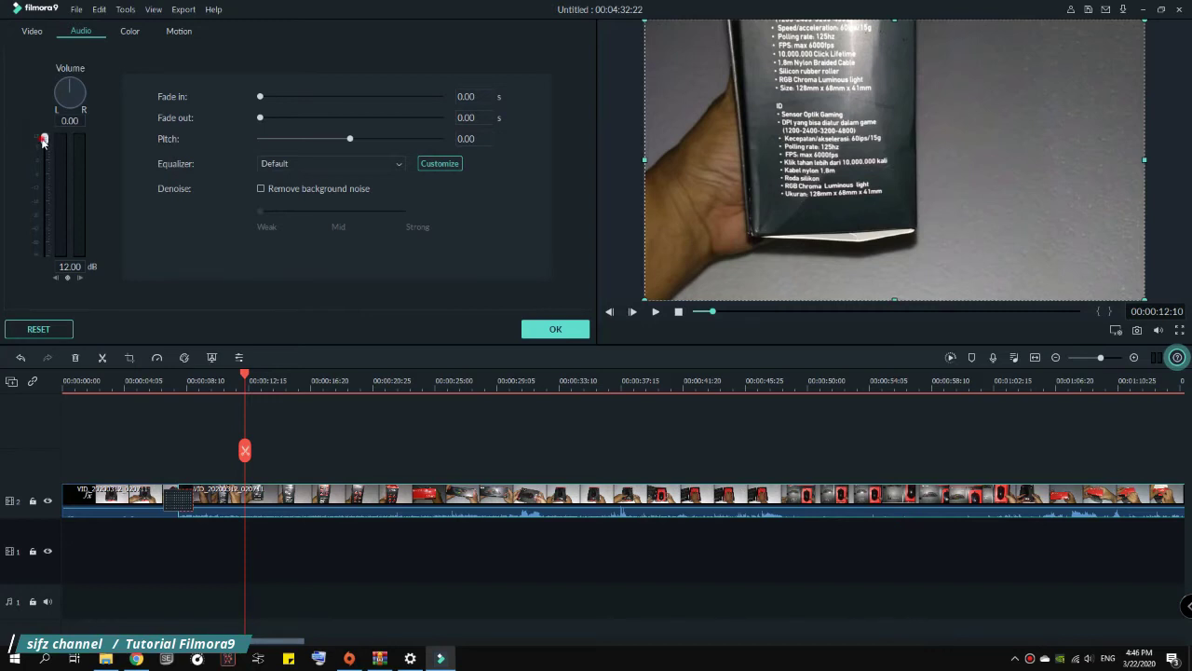
drag(42, 141, 51, 117)
Adjust the white balance temperature and tone contrast in the second clip segment's color settings.
click(130, 31)
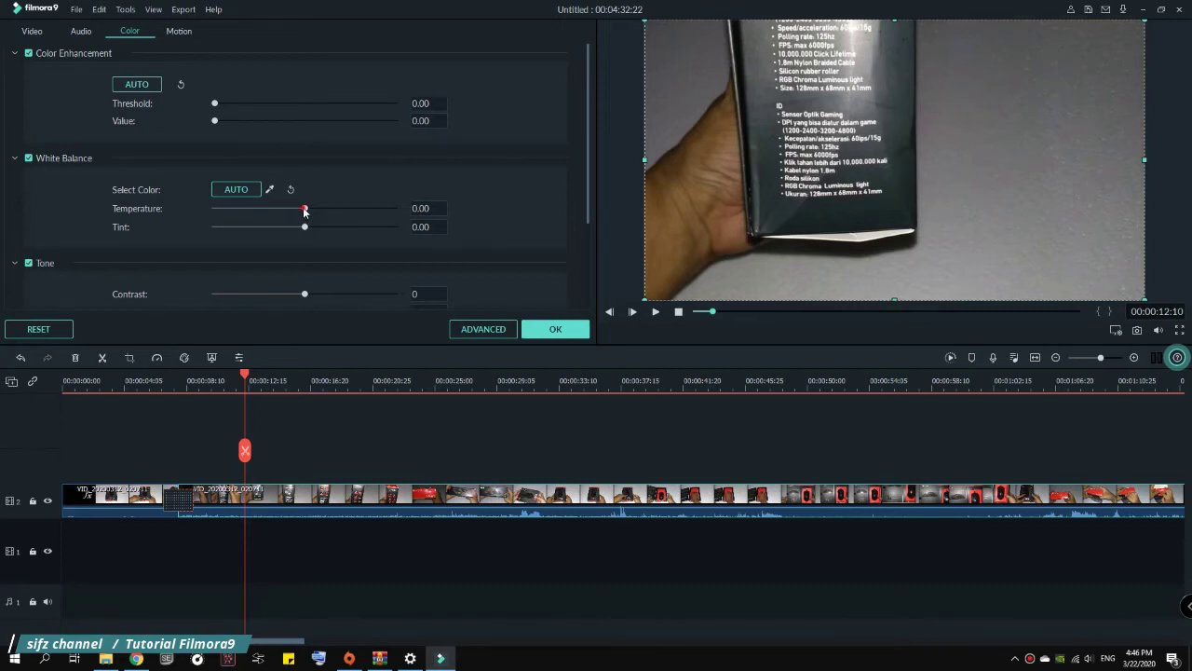
mouse_move(303, 208)
mouse_down()
mouse_move(352, 208)
mouse_move(285, 211)
mouse_move(335, 210)
mouse_move(305, 210)
mouse_up()
mouse_move(304, 296)
mouse_down()
mouse_move(363, 304)
mouse_move(309, 310)
mouse_up()
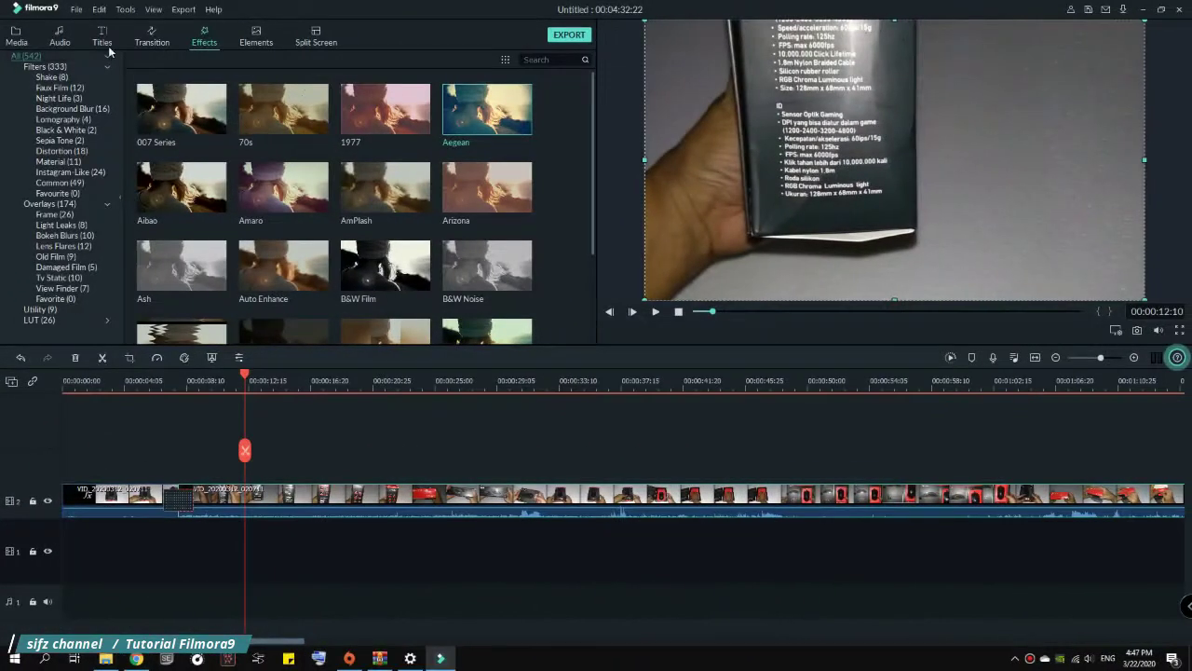
Preview the Lower Third 24 title and place it on video track 3 above the start of the first clip segment.
click(108, 44)
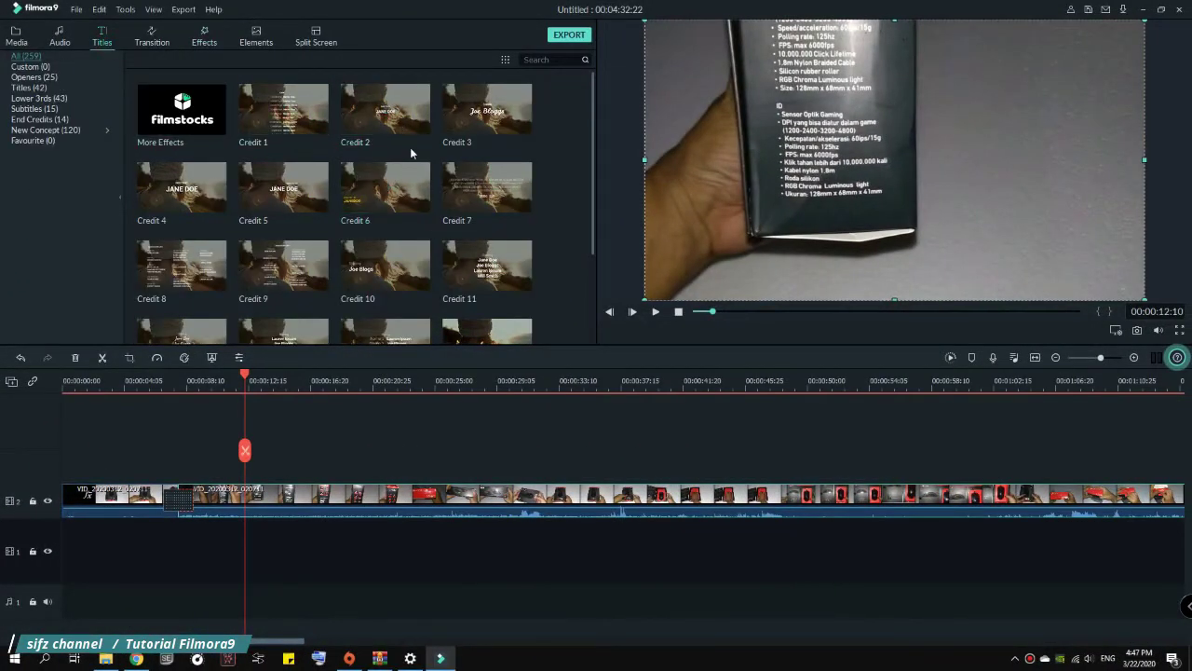
scroll(354, 208, down, 10)
scroll(362, 284, down, 6)
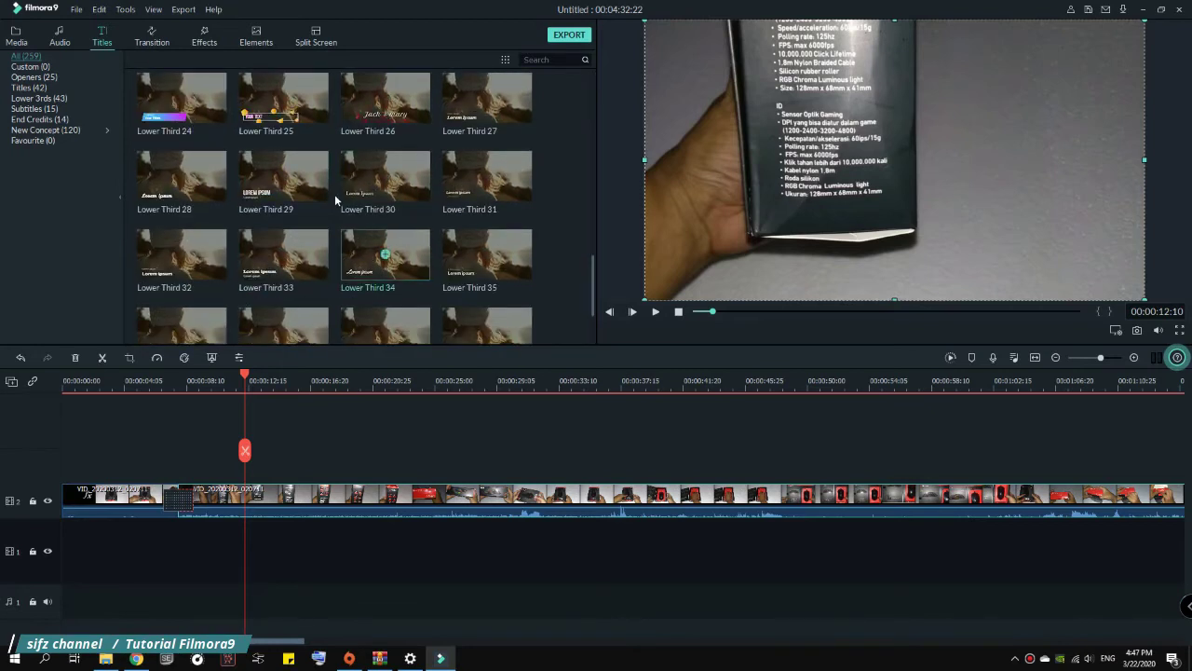
click(213, 124)
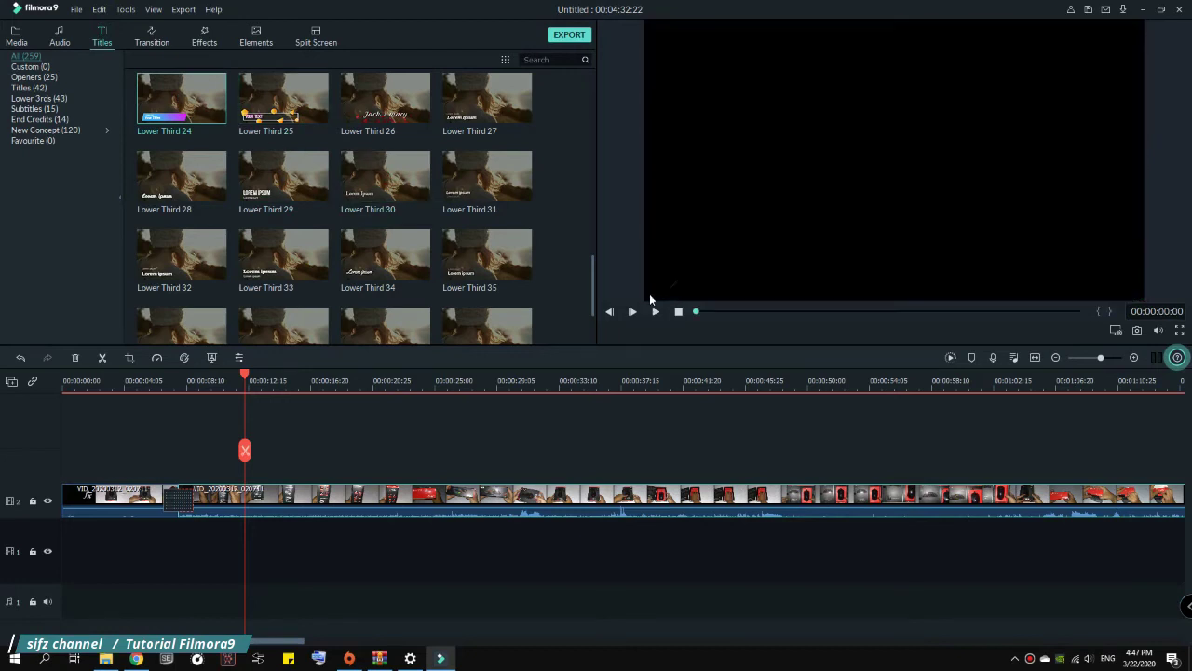
click(655, 313)
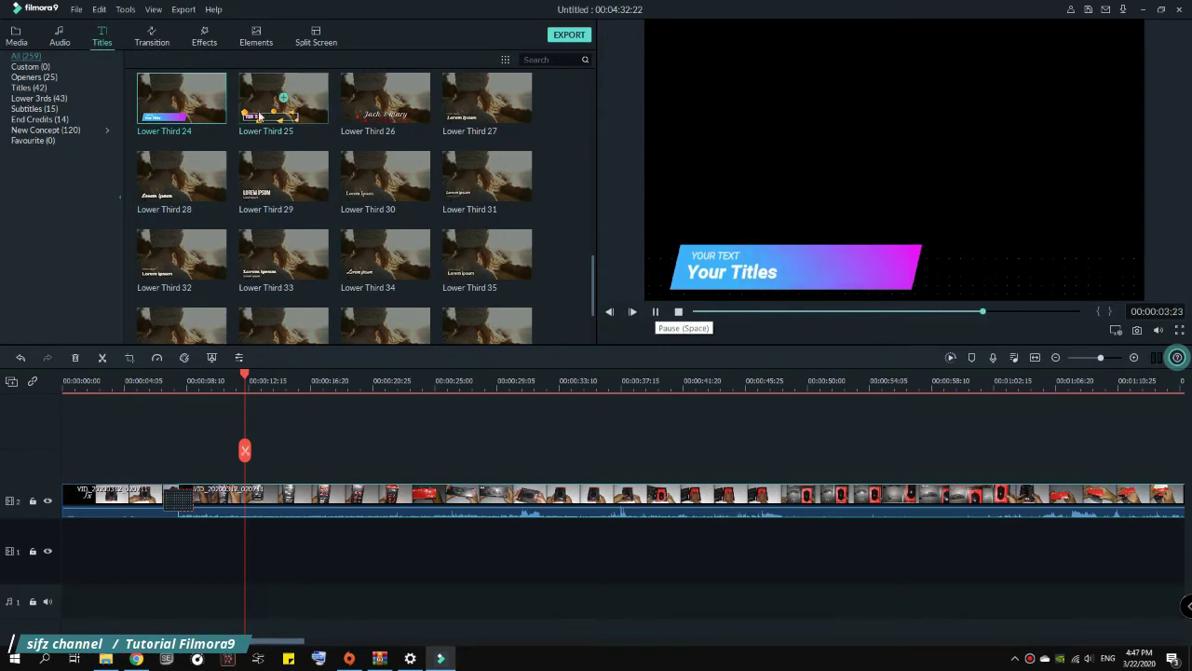
drag(155, 385, 68, 511)
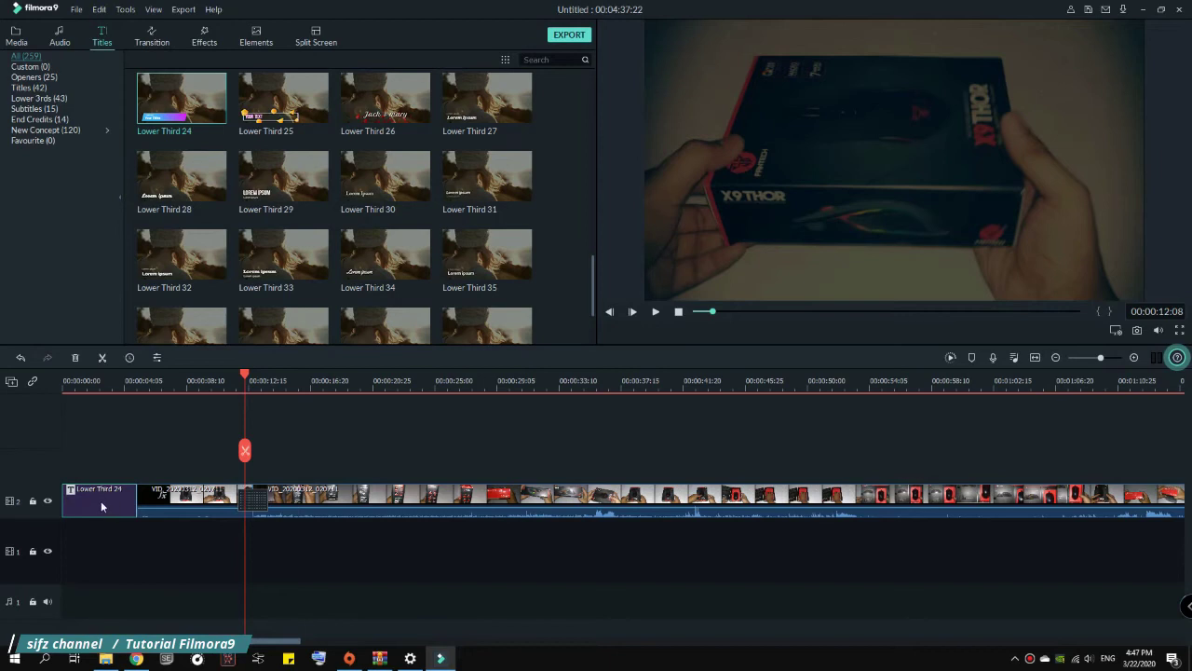
drag(103, 498, 168, 474)
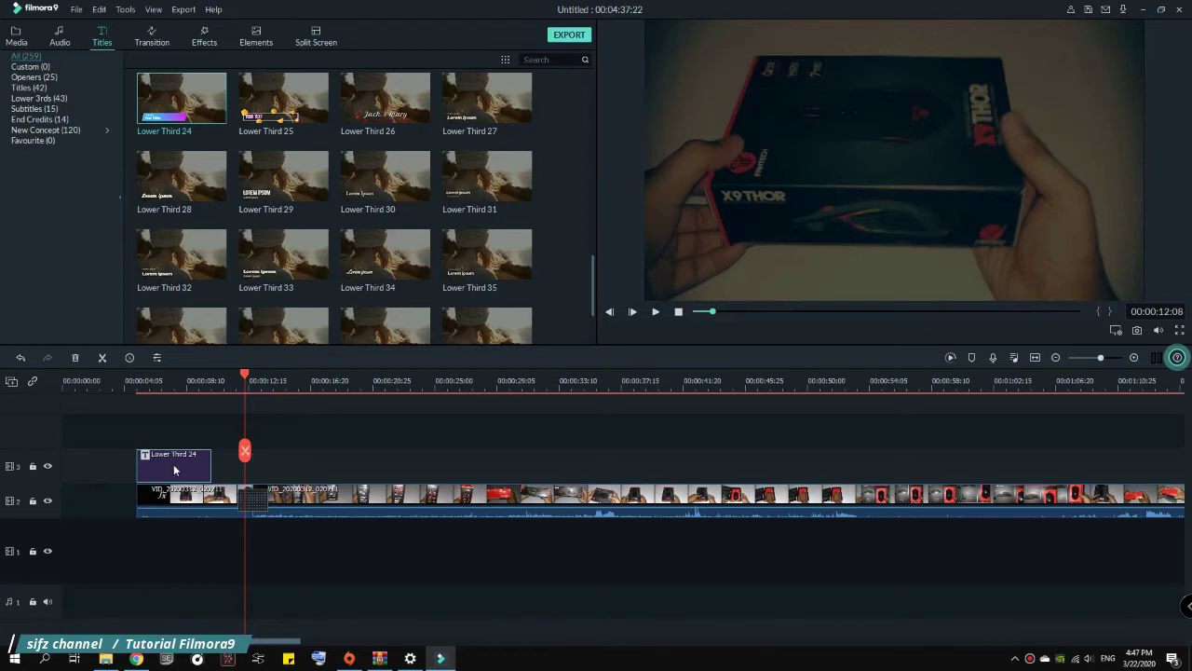
Replace the main line of the Lower Third 24 title with "FANTECH X9 THOR".
double_click(169, 470)
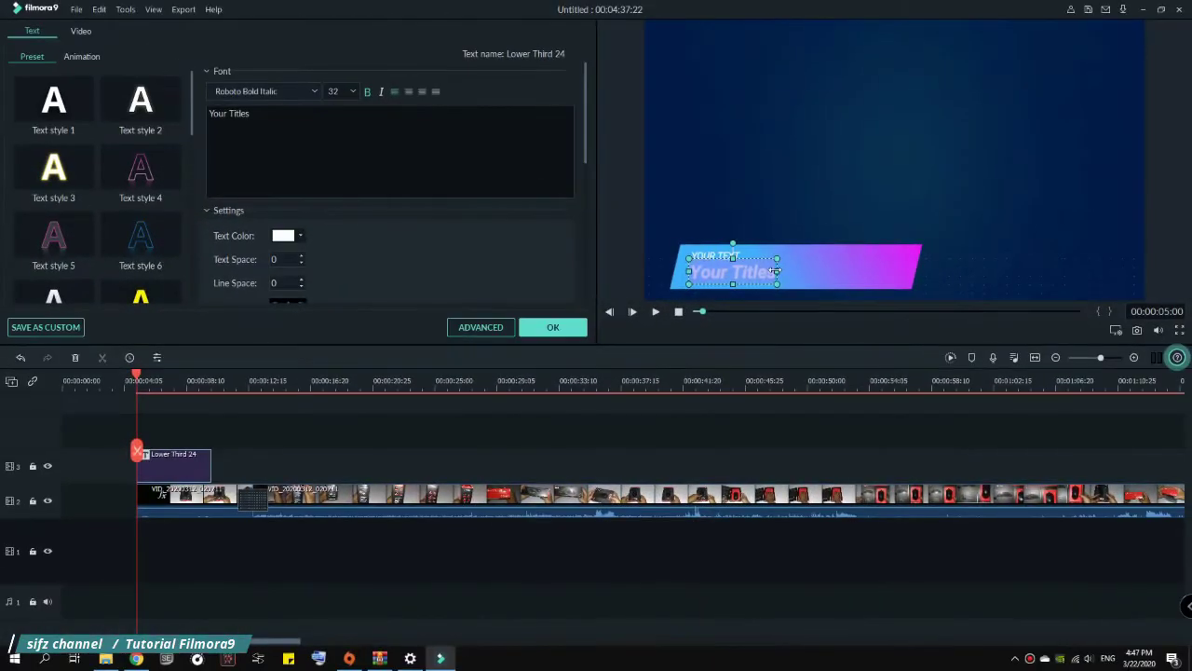
text(FANTECH X)
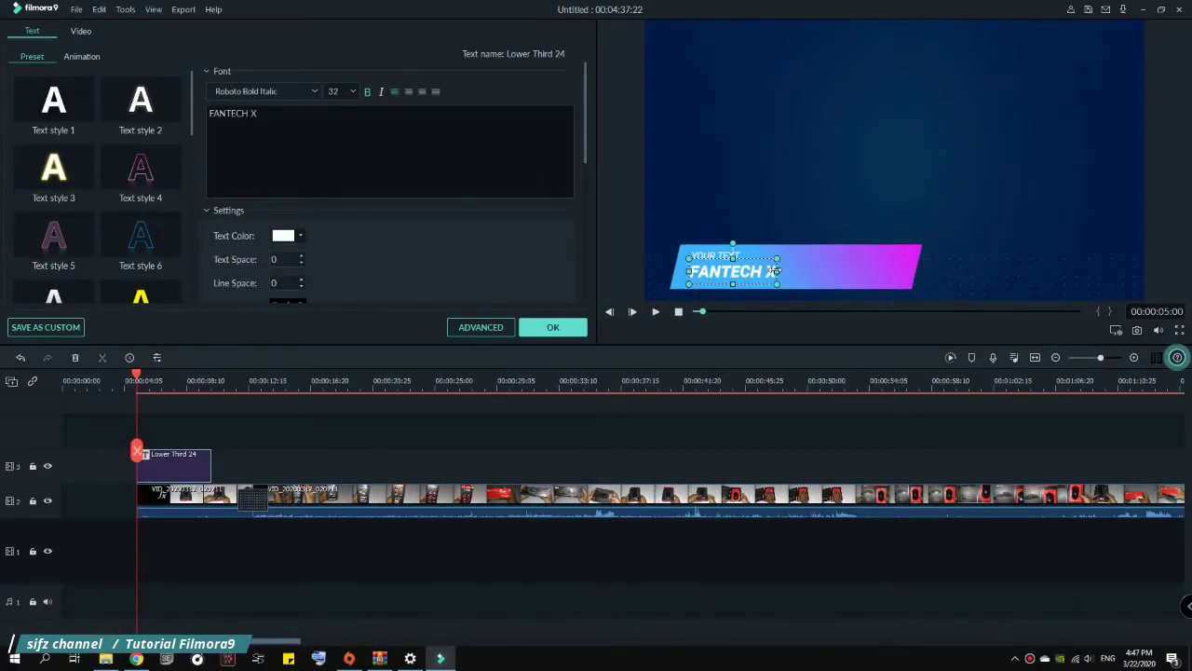
text(9 THOR)
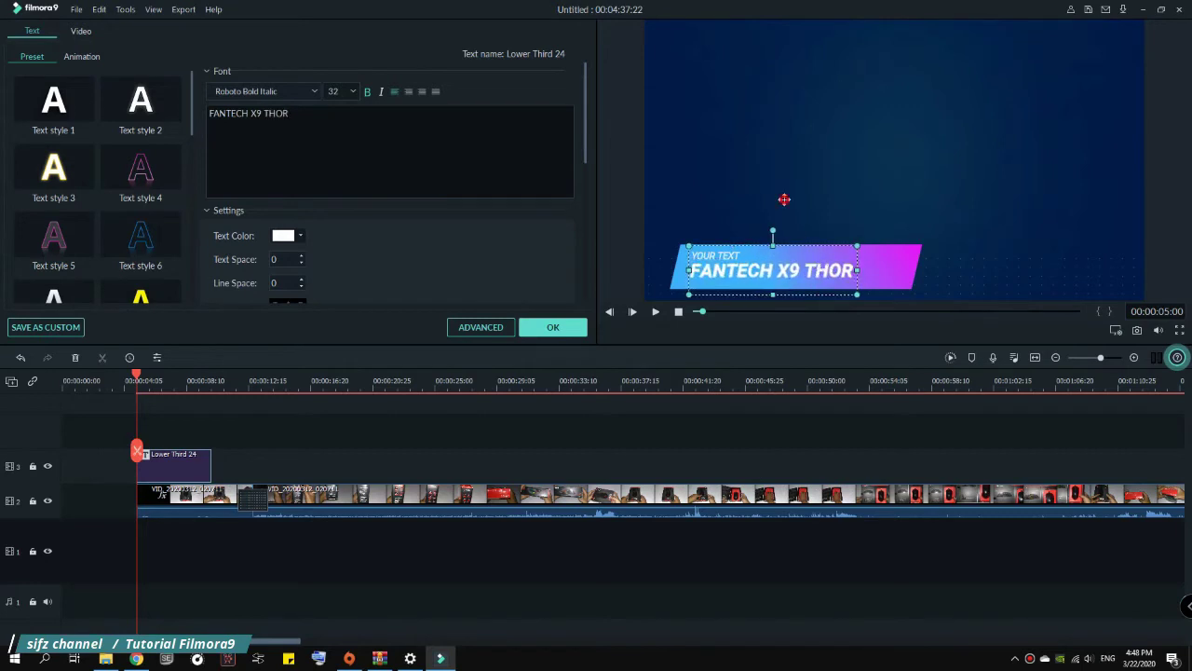
Change the title's small upper line to "unboxing" and increase its font size.
click(714, 255)
key(BackSpace)
text(unboxing)
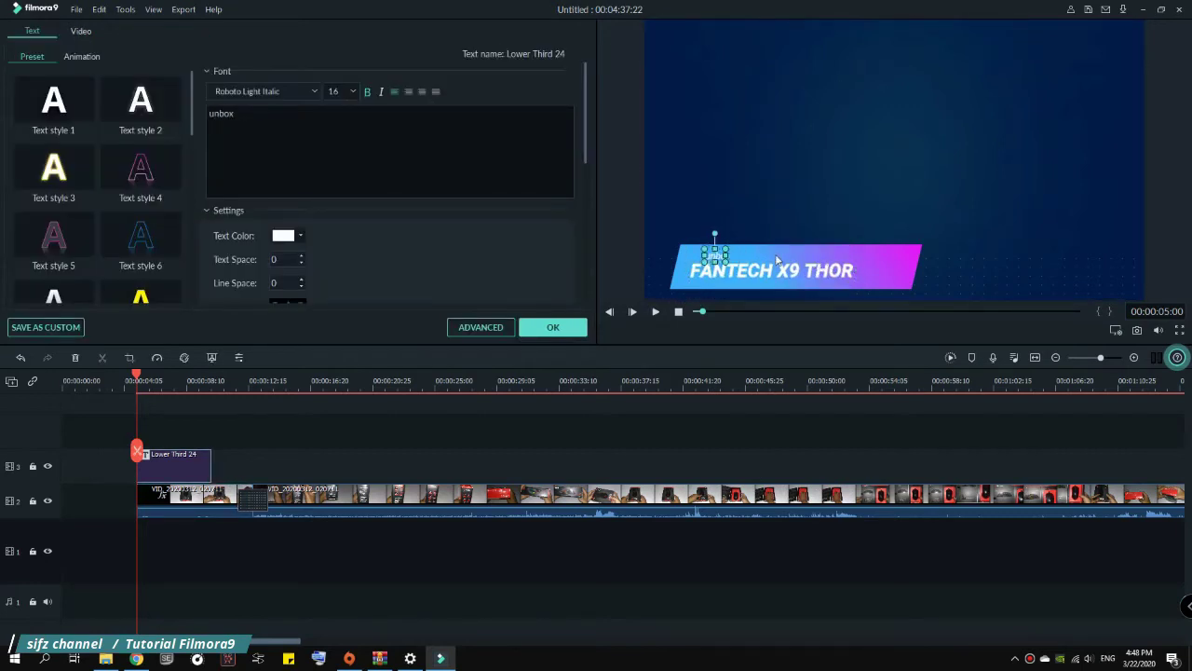
click(353, 93)
click(339, 137)
Align the FANTECH X9 THOR text with the start of the unboxing line and color it yellow.
click(790, 270)
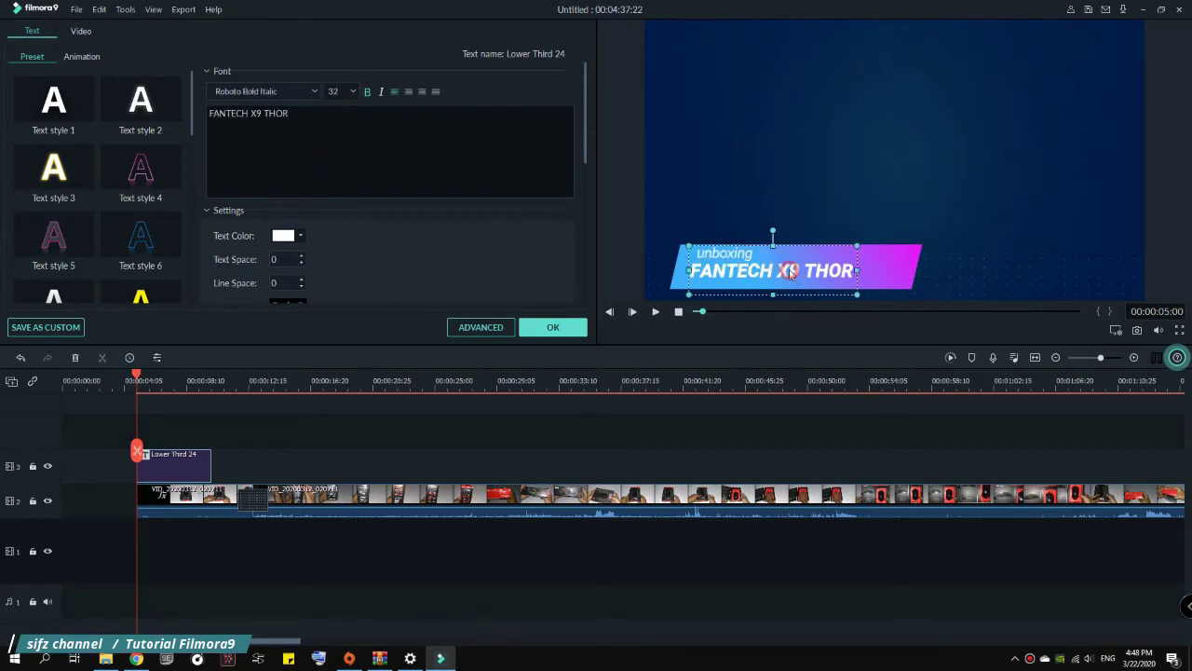
mouse_move(709, 276)
mouse_down()
mouse_move(706, 261)
mouse_move(717, 271)
mouse_up()
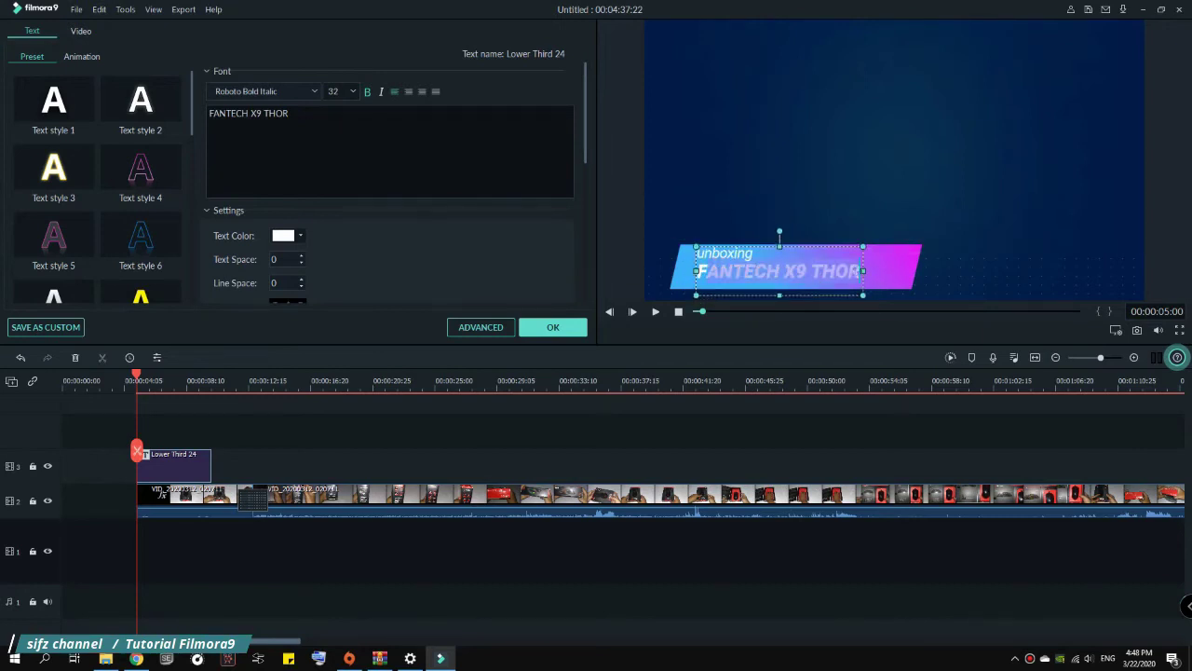
click(291, 238)
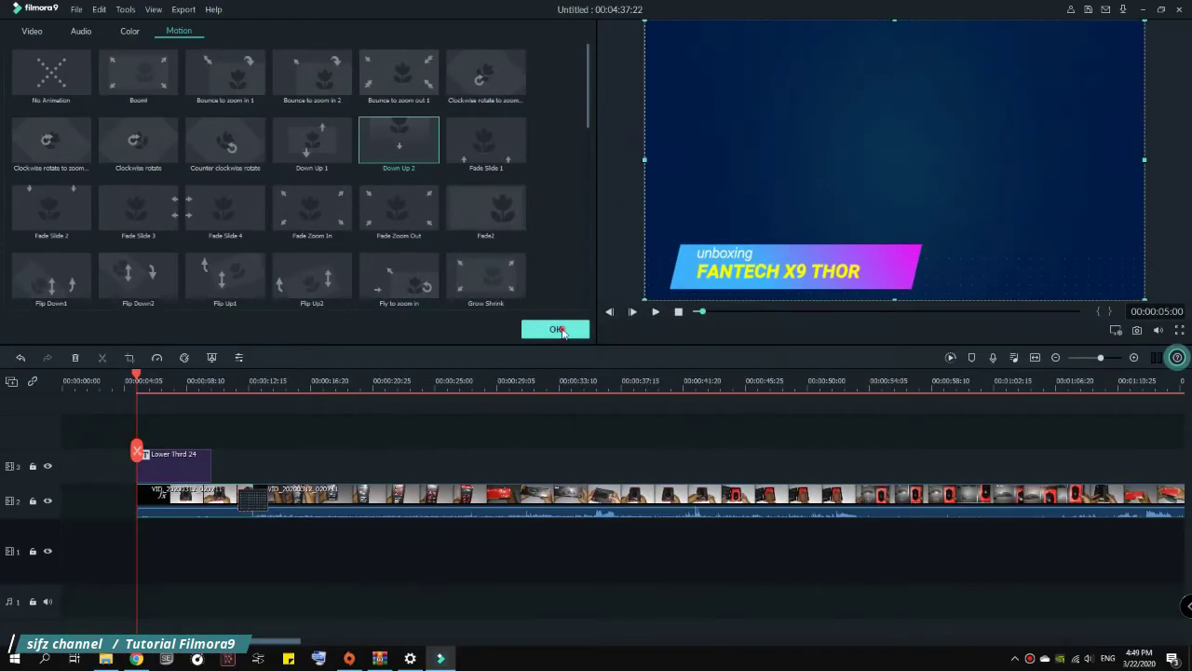
Apply the Down Up 2 motion to the video clip and play the titled opening from 00:00:05:00.
click(560, 330)
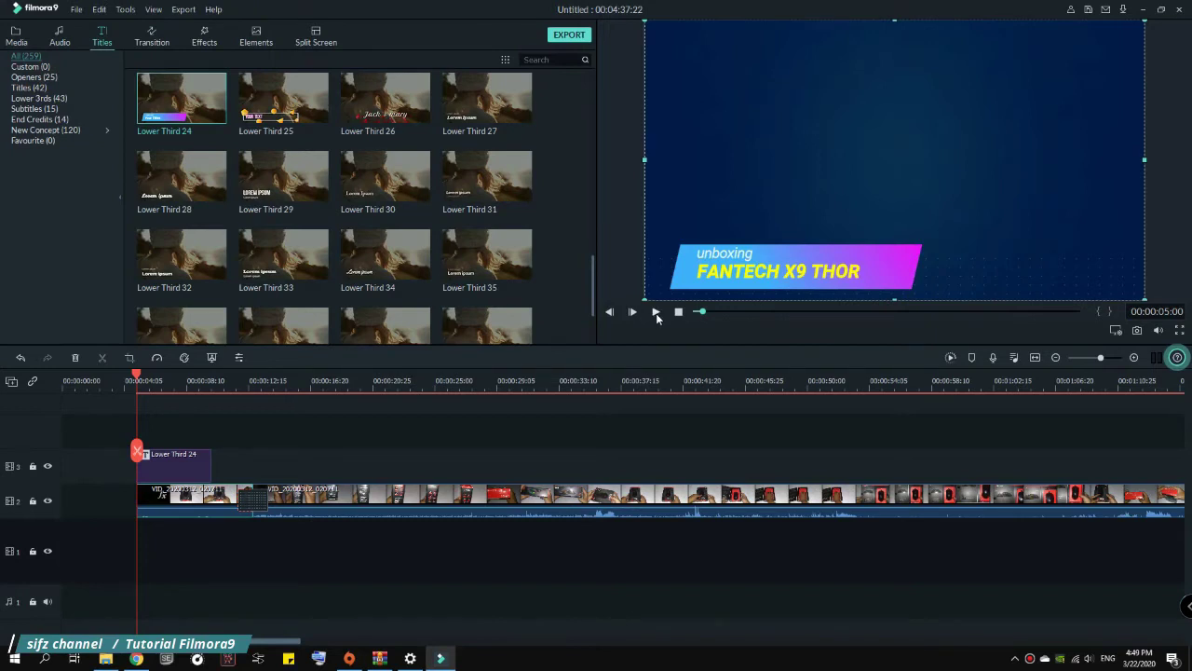
click(656, 314)
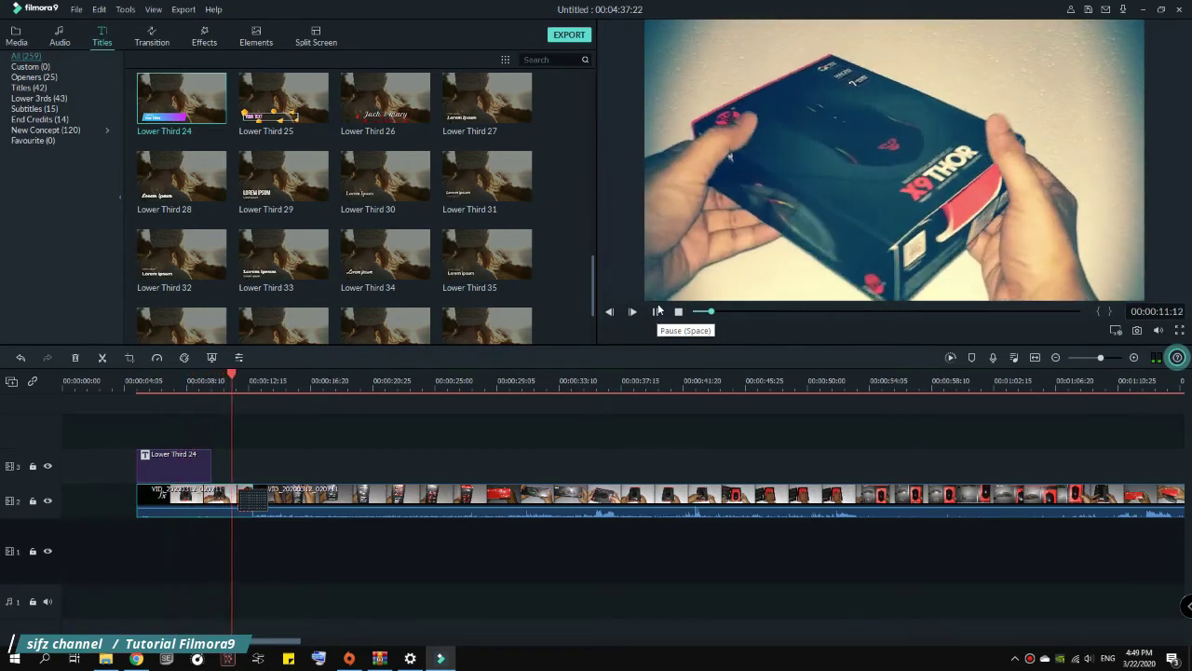
click(656, 312)
Find the New LowerThirds 28 title and preview its animation.
scroll(488, 257, down, 10)
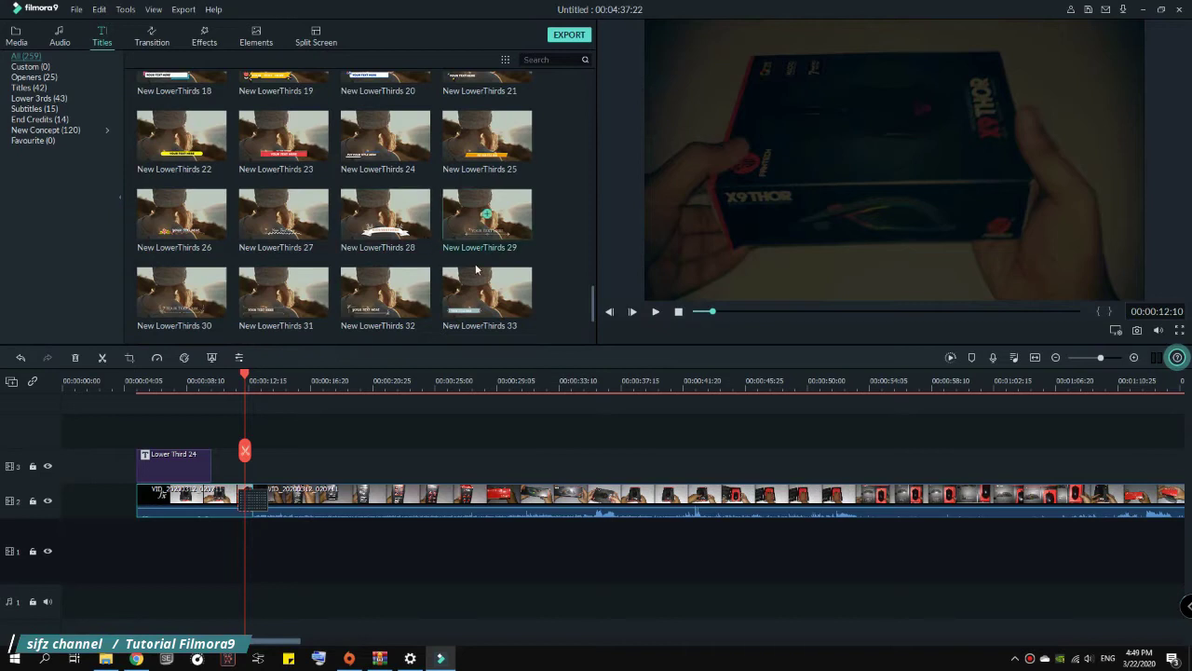
click(377, 227)
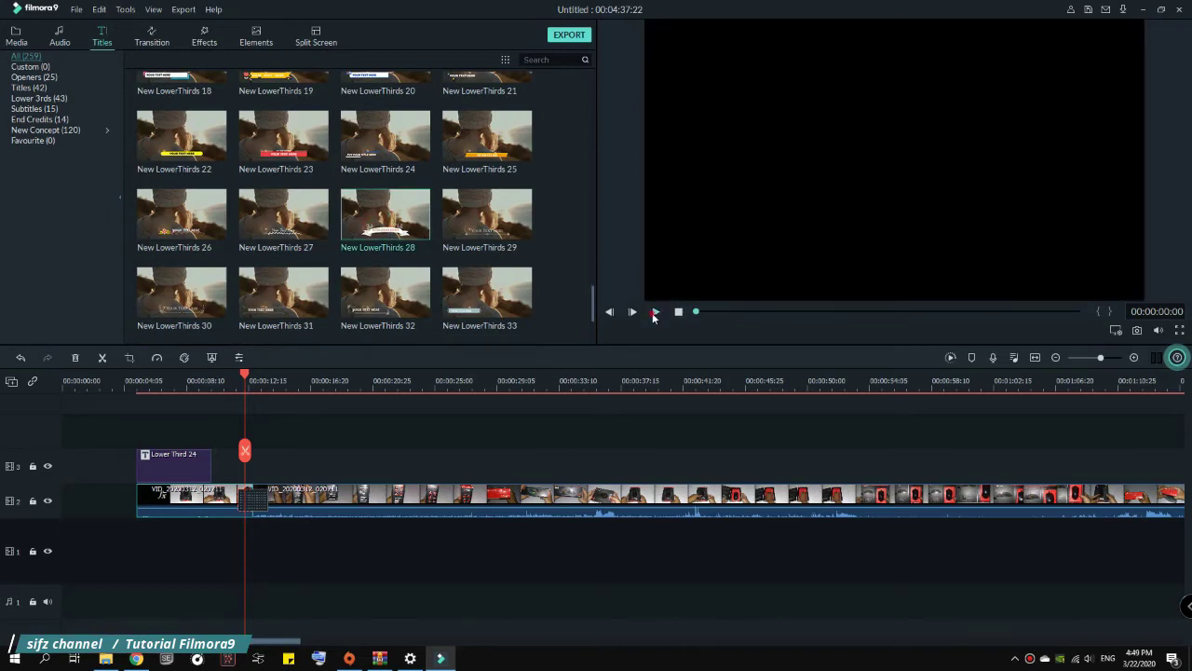
click(656, 312)
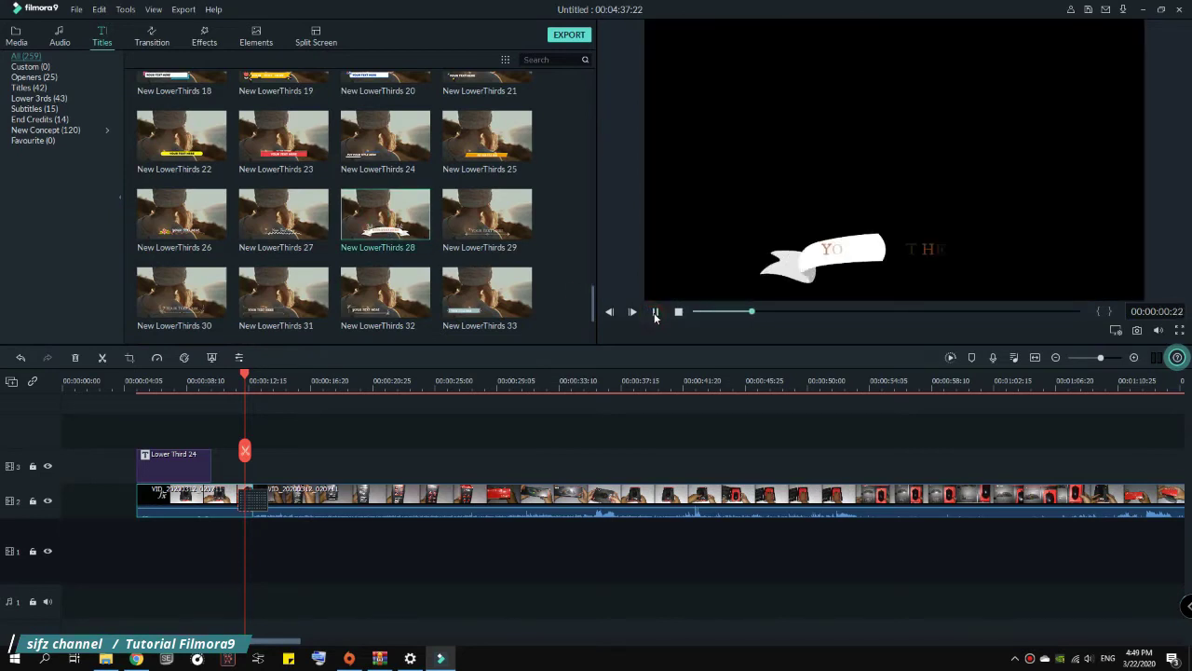
Preview the animation of the New LowerThirds 29 title.
click(487, 214)
click(656, 312)
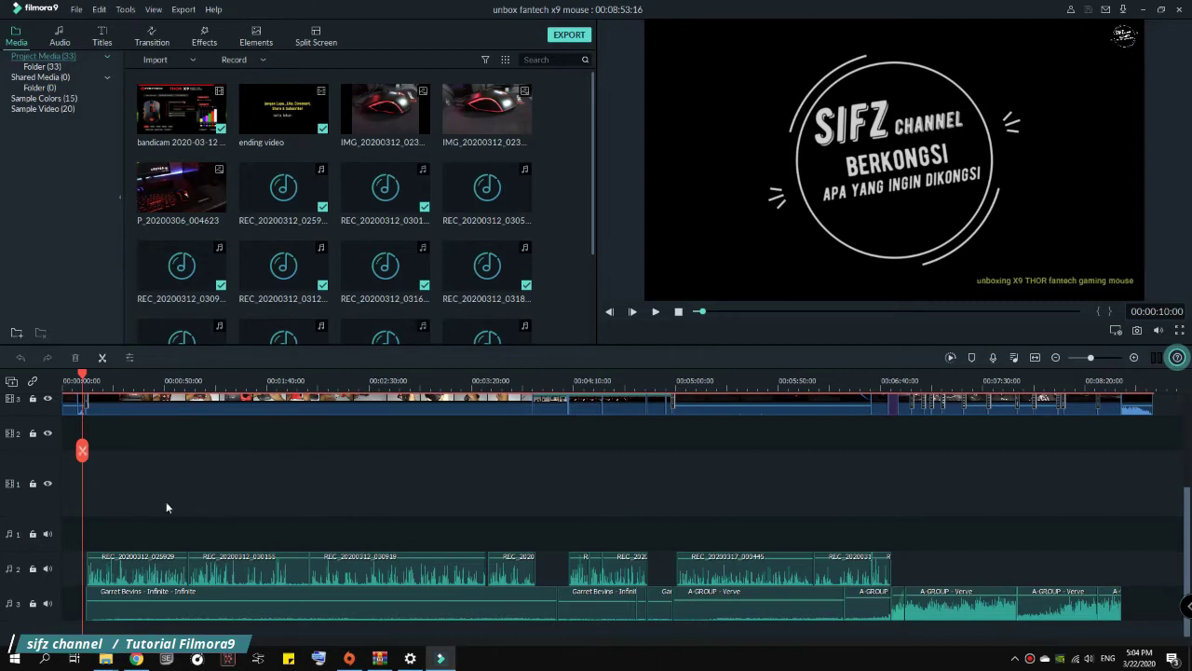
Set the long unboxing clip near the start of video track 3 to 4x fast speed and play back the result.
click(154, 579)
scroll(201, 535, up, 4)
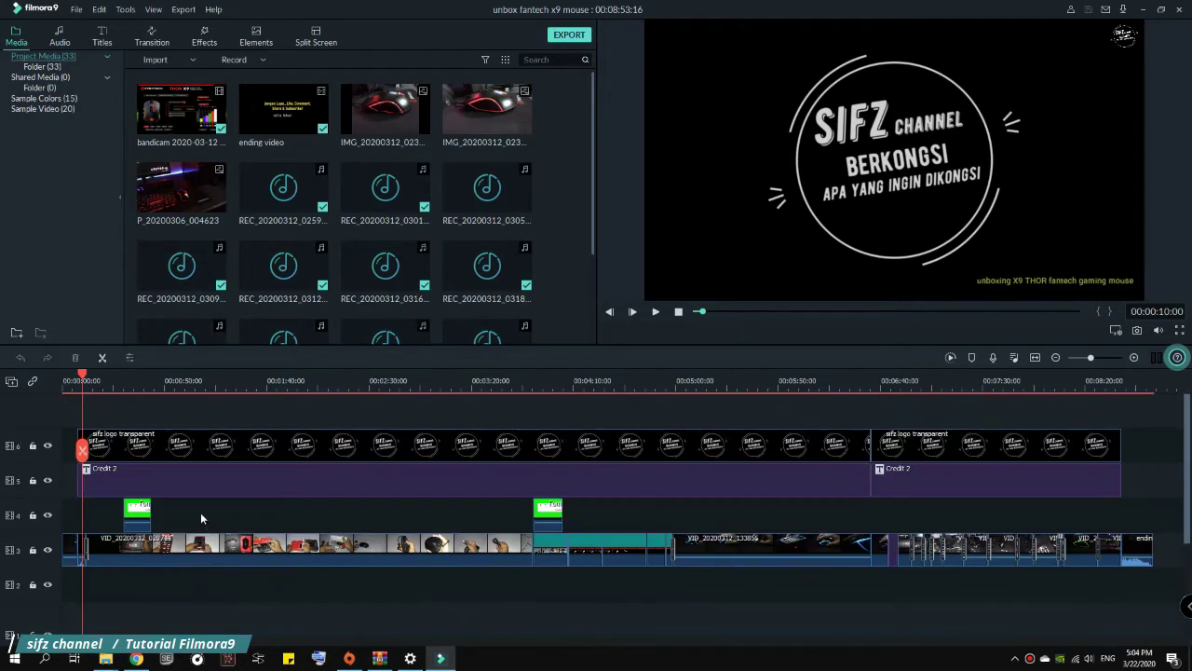
click(110, 513)
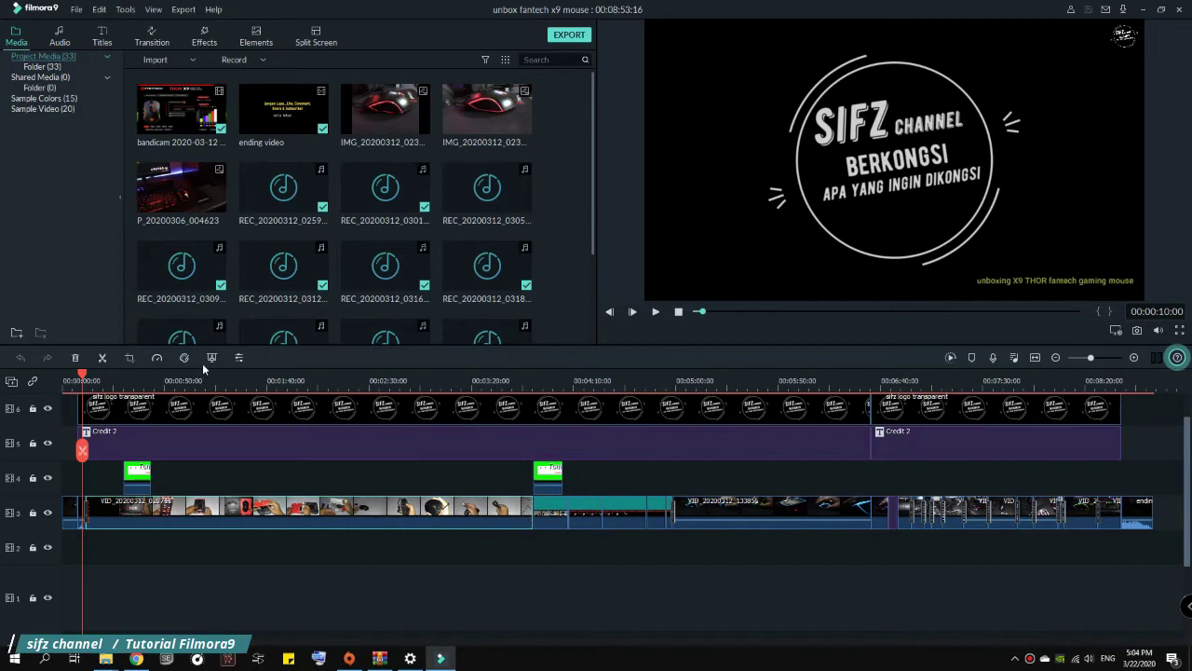
click(157, 358)
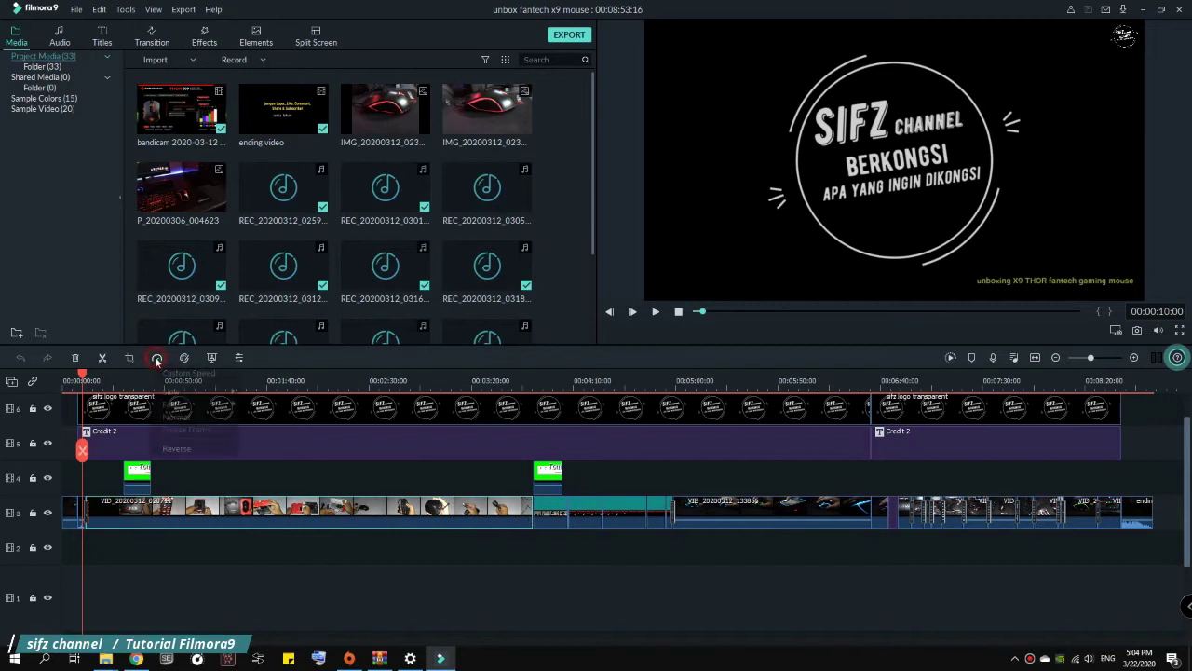
mouse_move(193, 398)
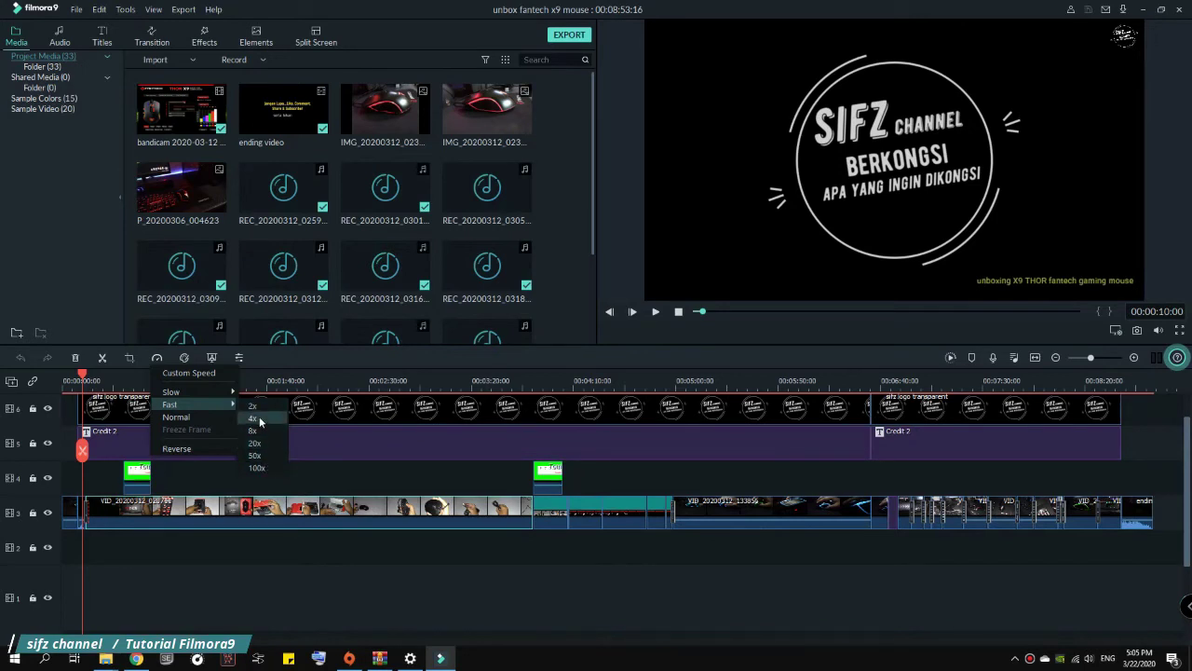
click(260, 421)
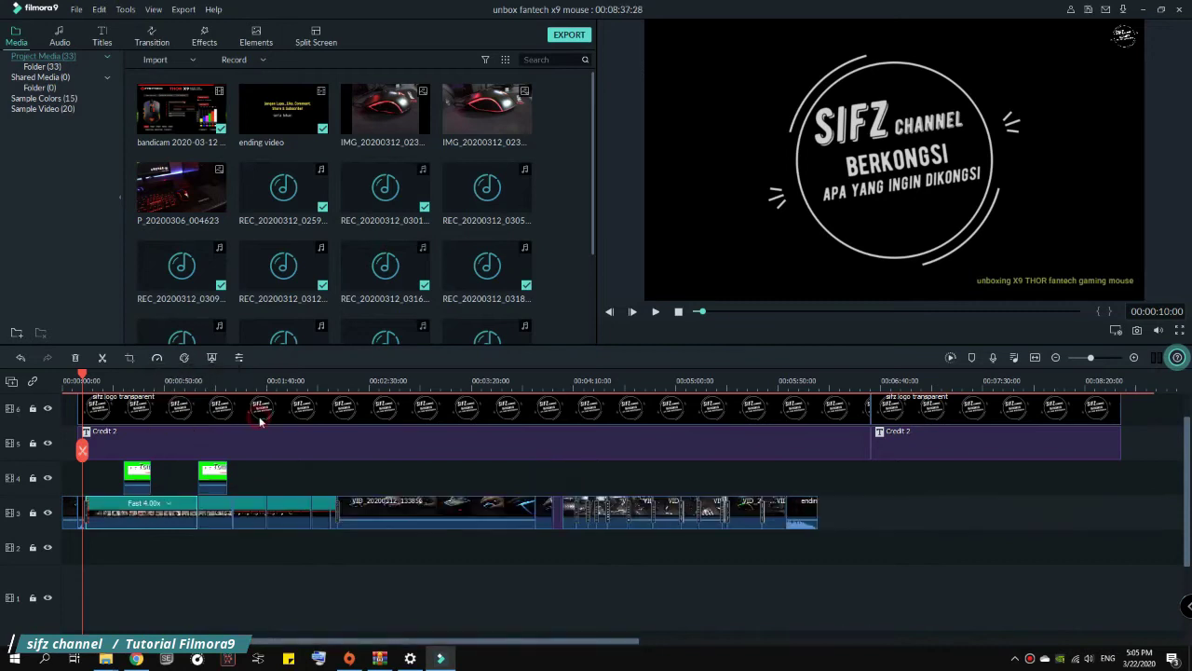
click(655, 314)
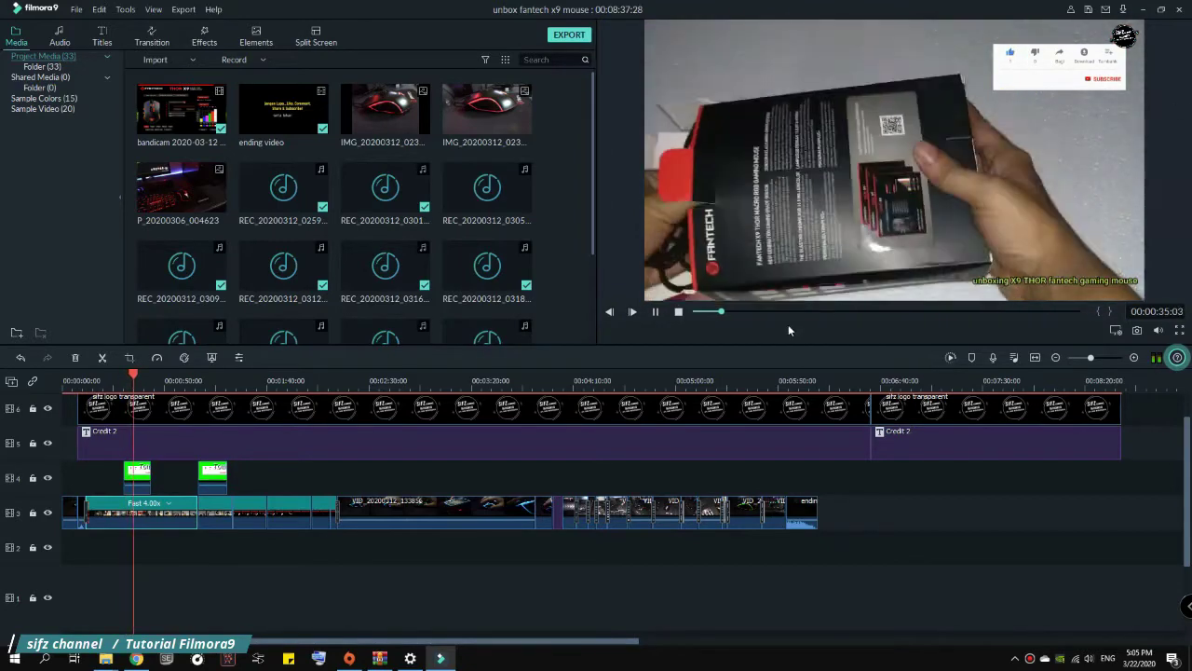
click(655, 312)
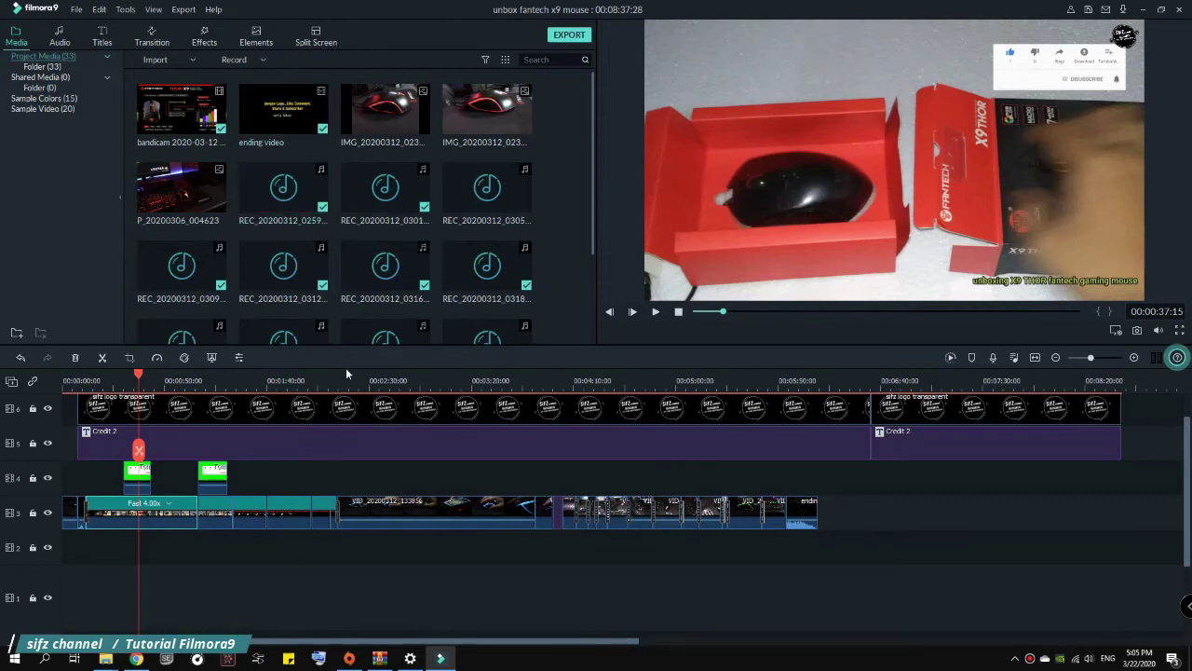
Review the color, motion and audio settings of the sped-up clip and open the settings of the second green-screen subscribe clip.
click(240, 360)
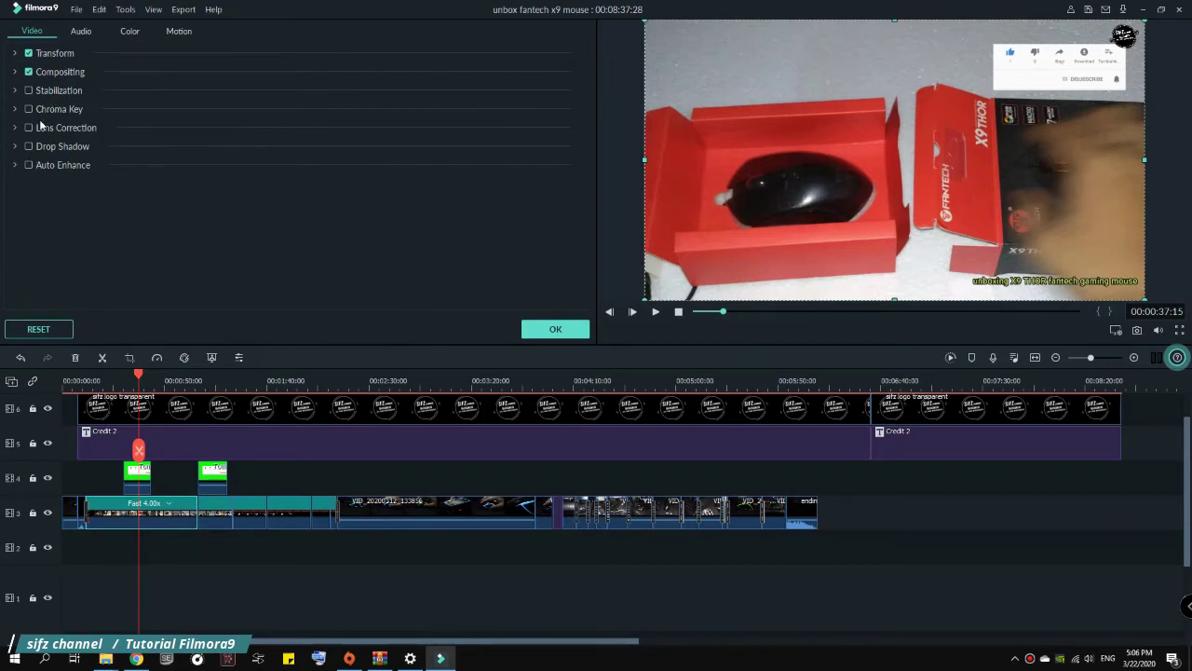
click(129, 33)
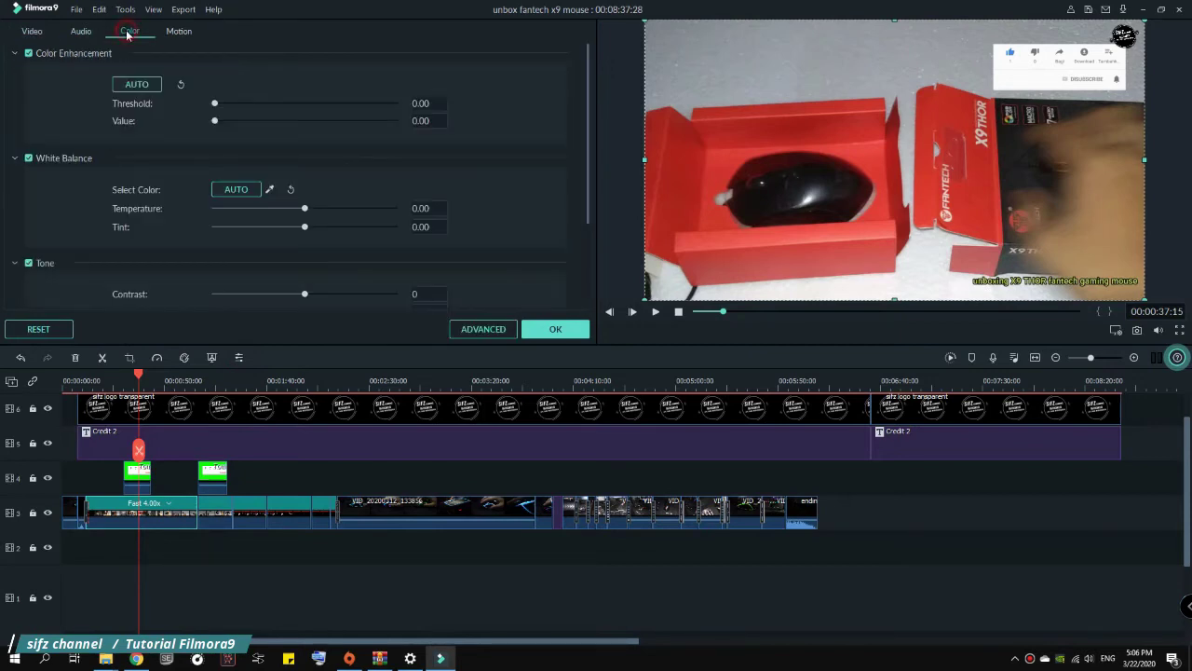
click(179, 31)
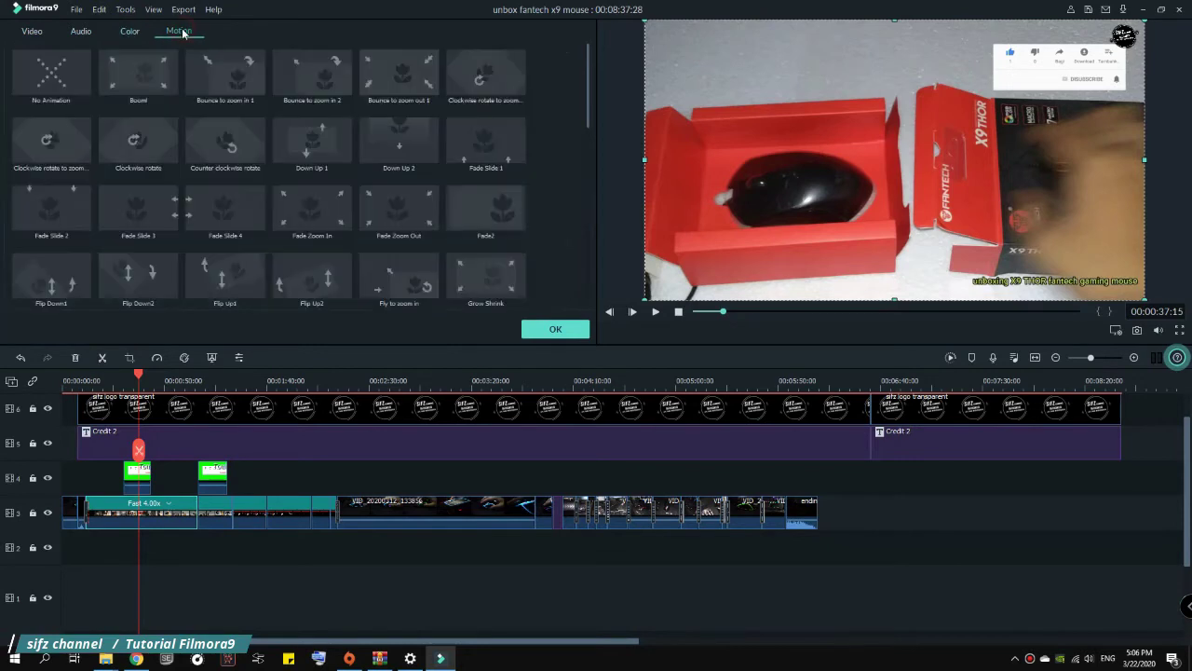
click(81, 32)
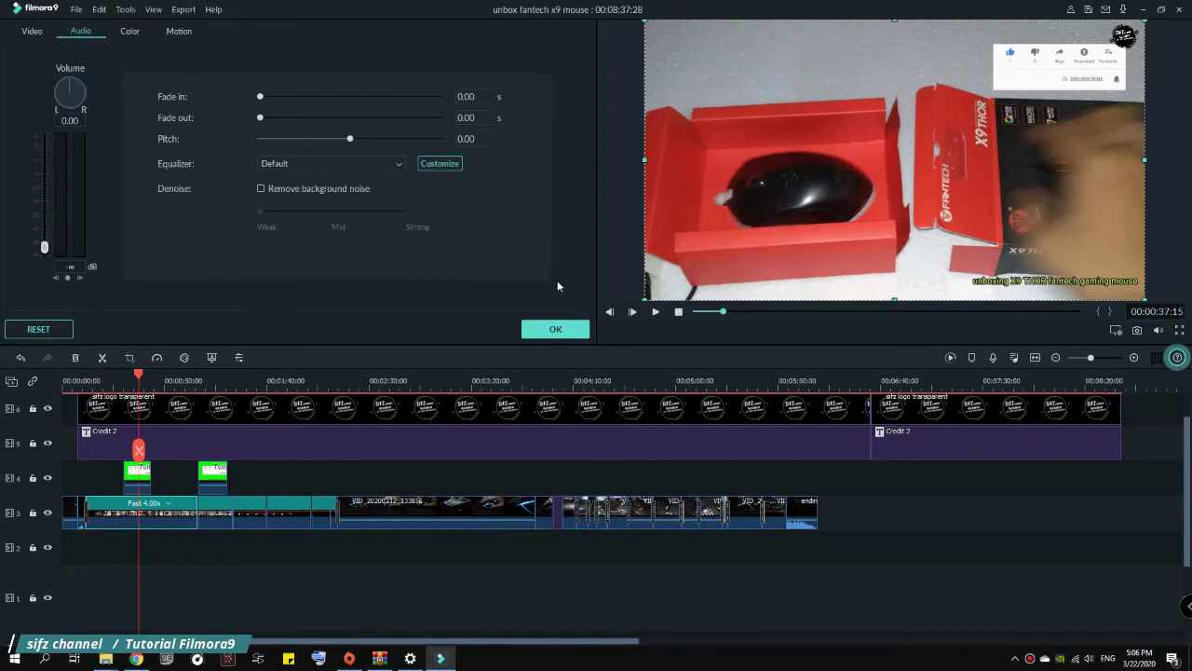
click(550, 330)
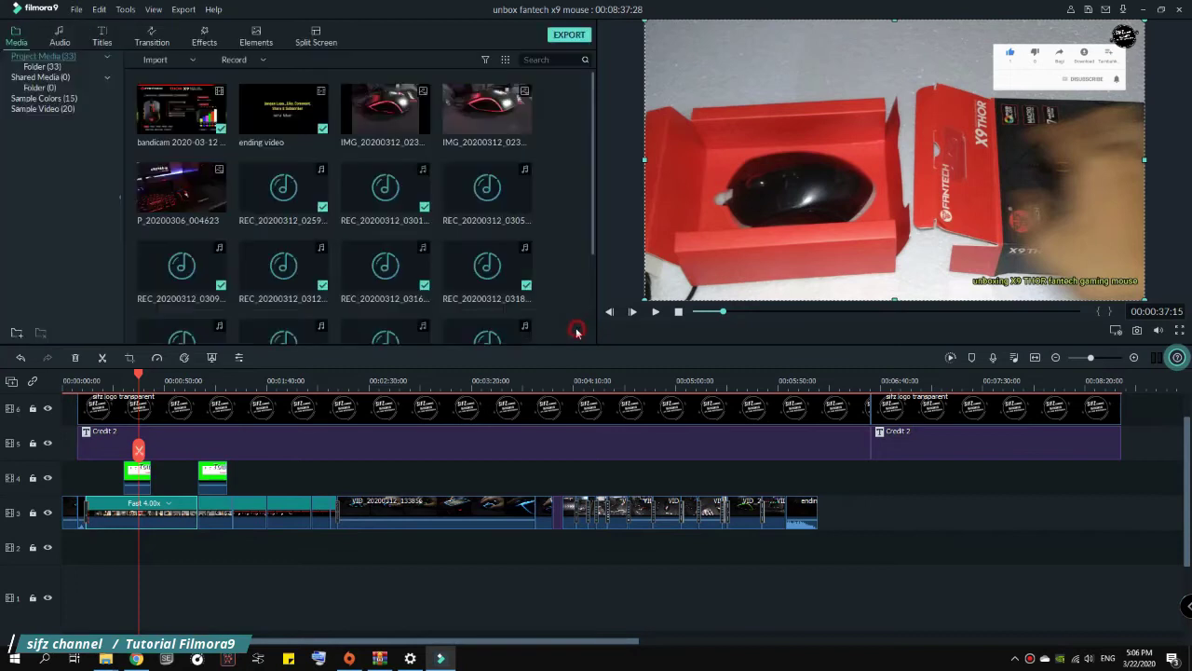
click(212, 481)
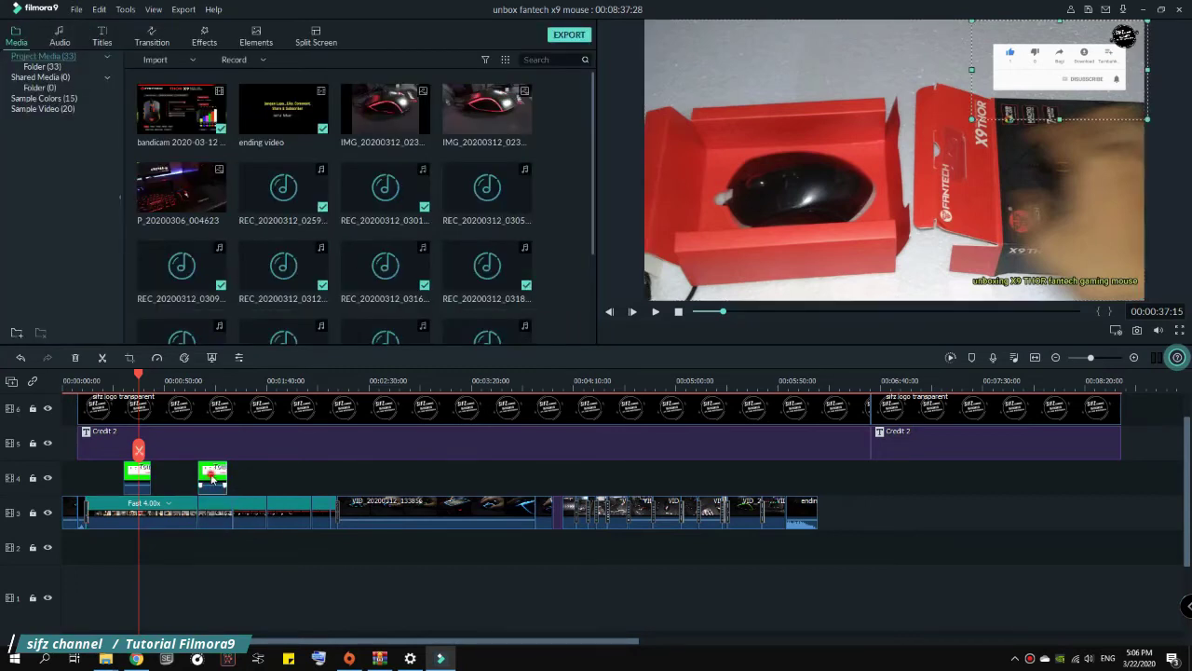
double_click(211, 479)
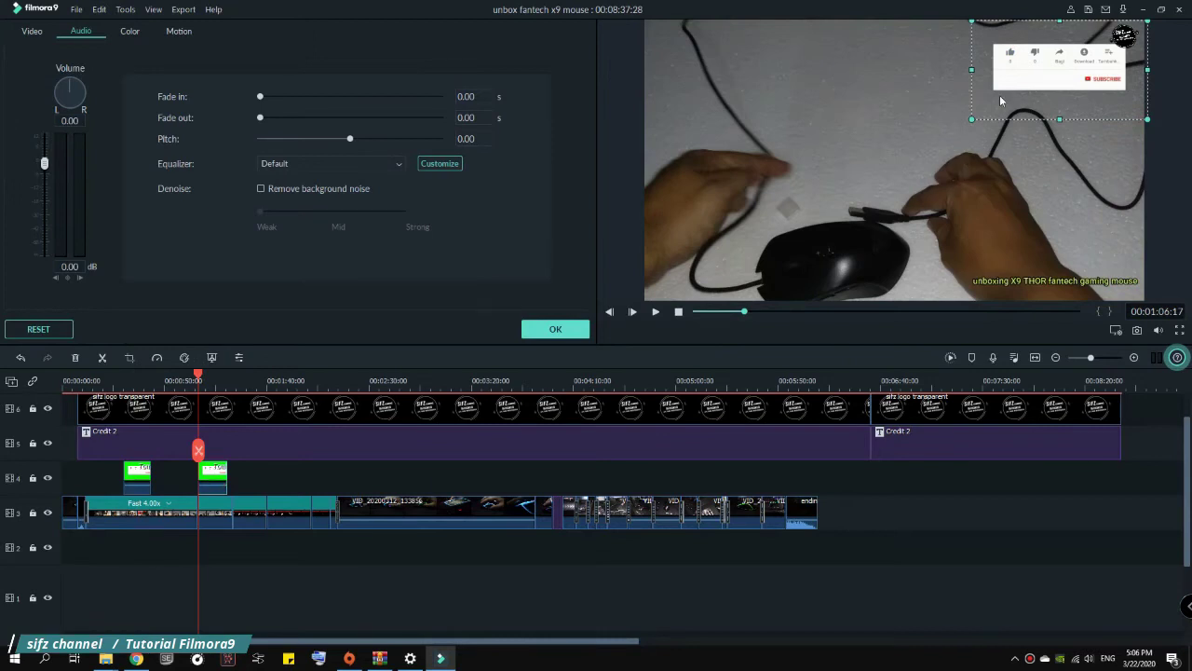
Shrink the editor window, switch to File Explorer's Downloads > Video folder and play the (1080p) green-screen subscribe video.
double_click(830, 10)
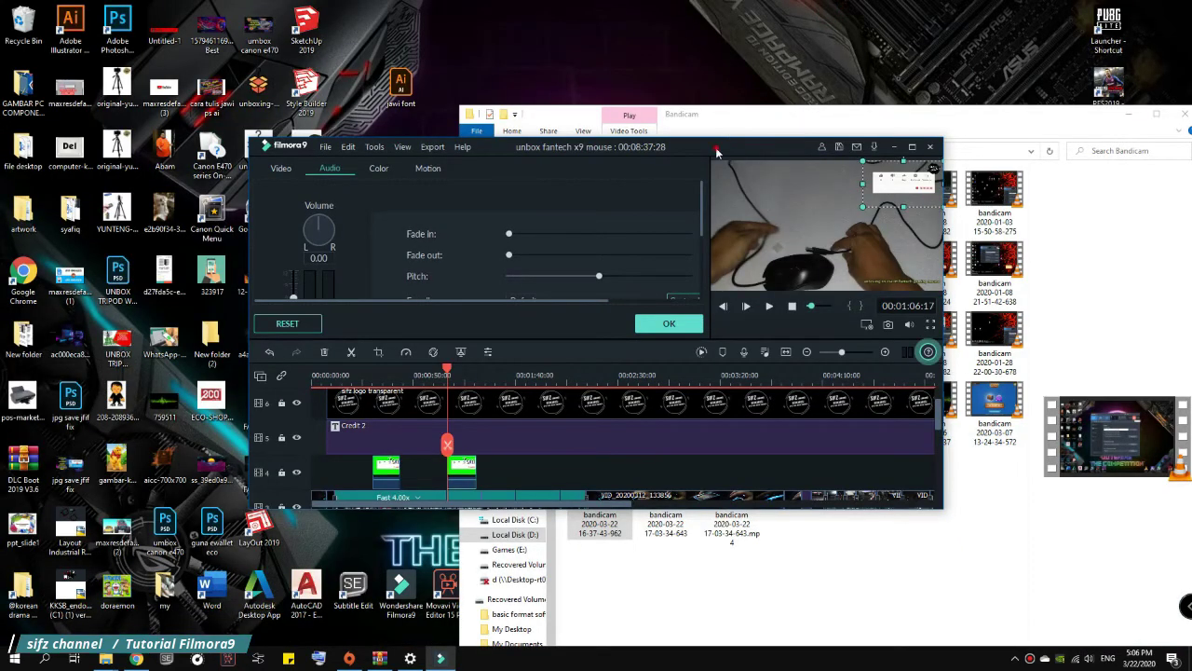
drag(717, 151, 541, 240)
click(871, 109)
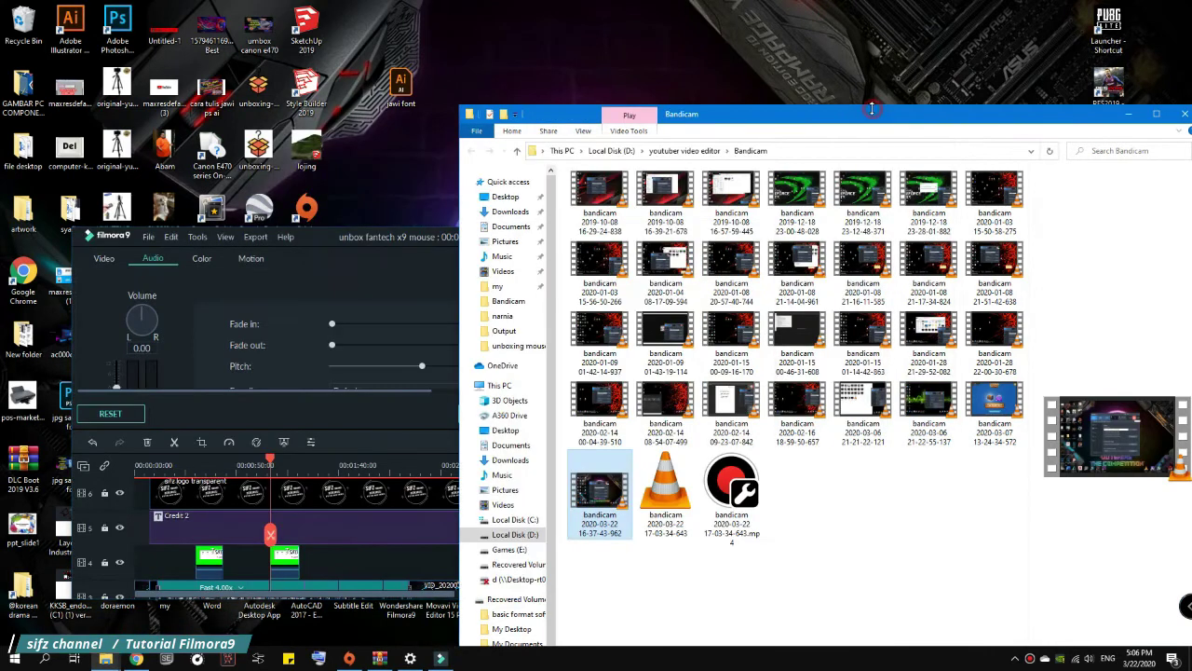
double_click(866, 121)
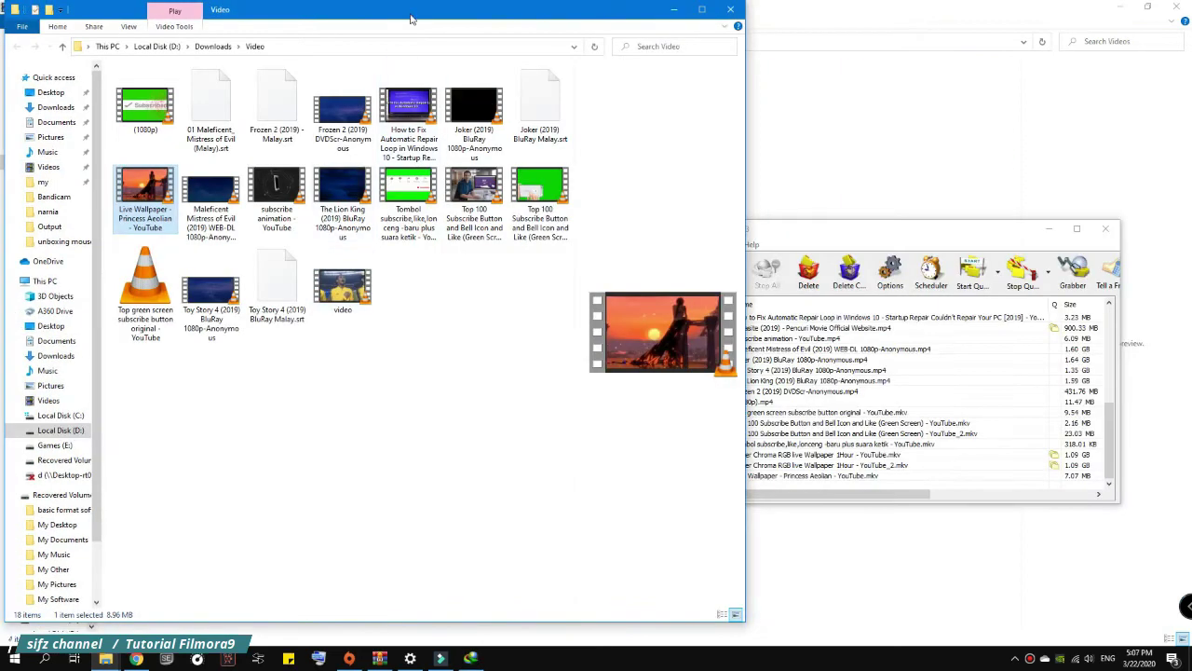
double_click(411, 17)
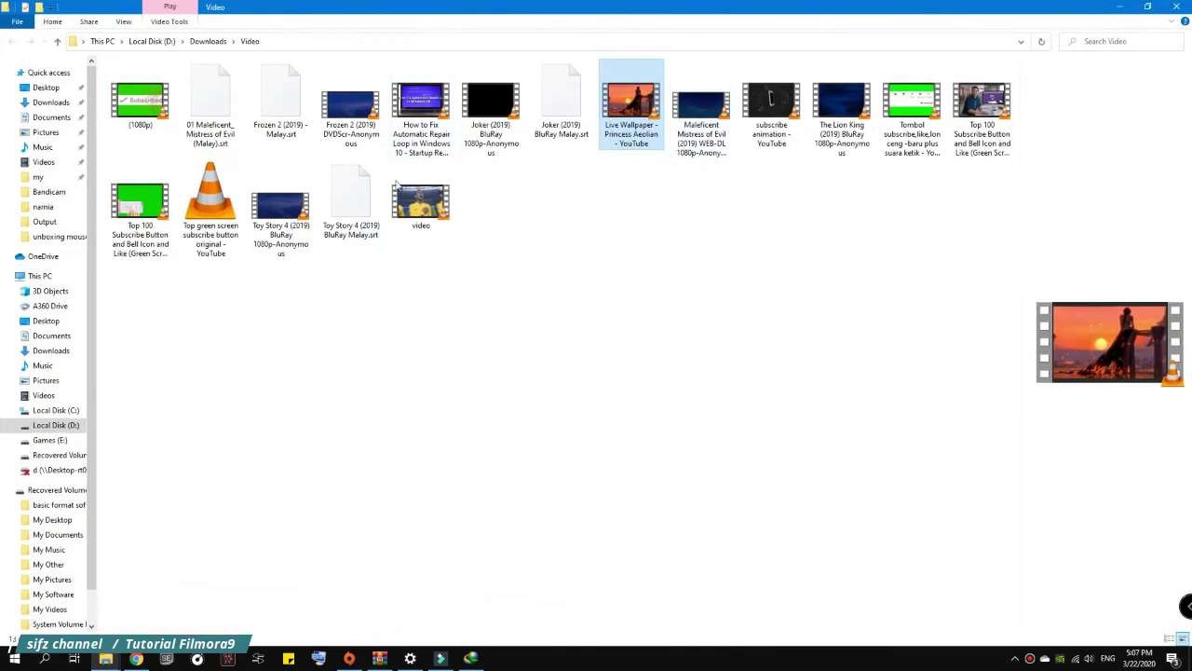
double_click(139, 105)
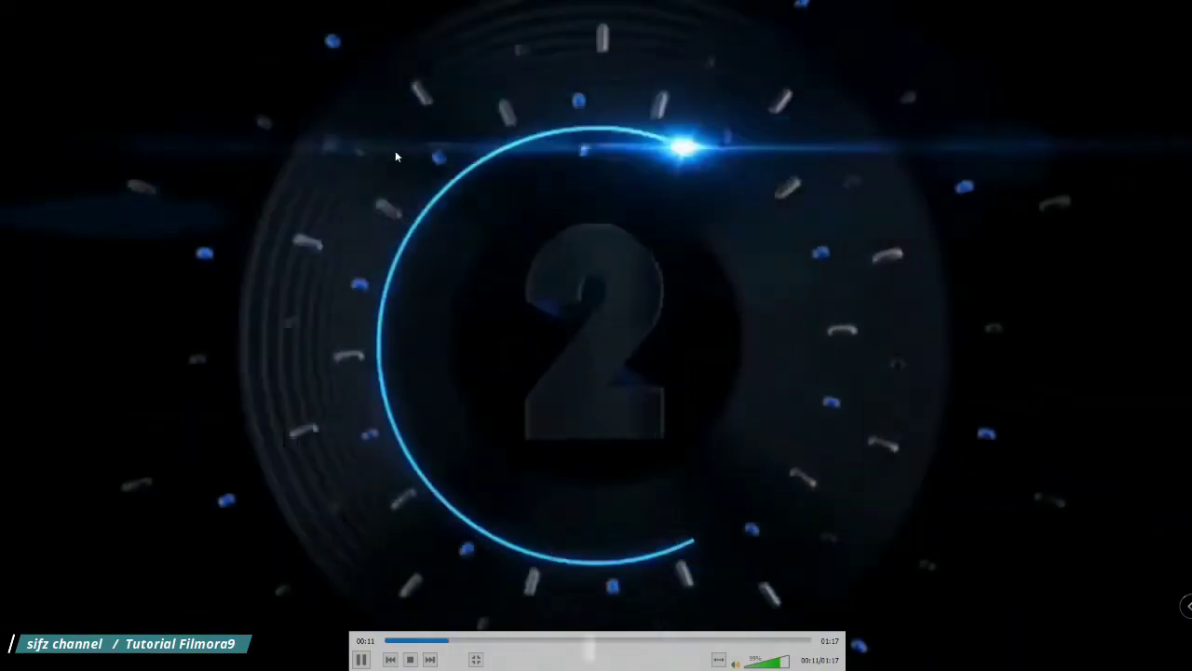
key(Escape)
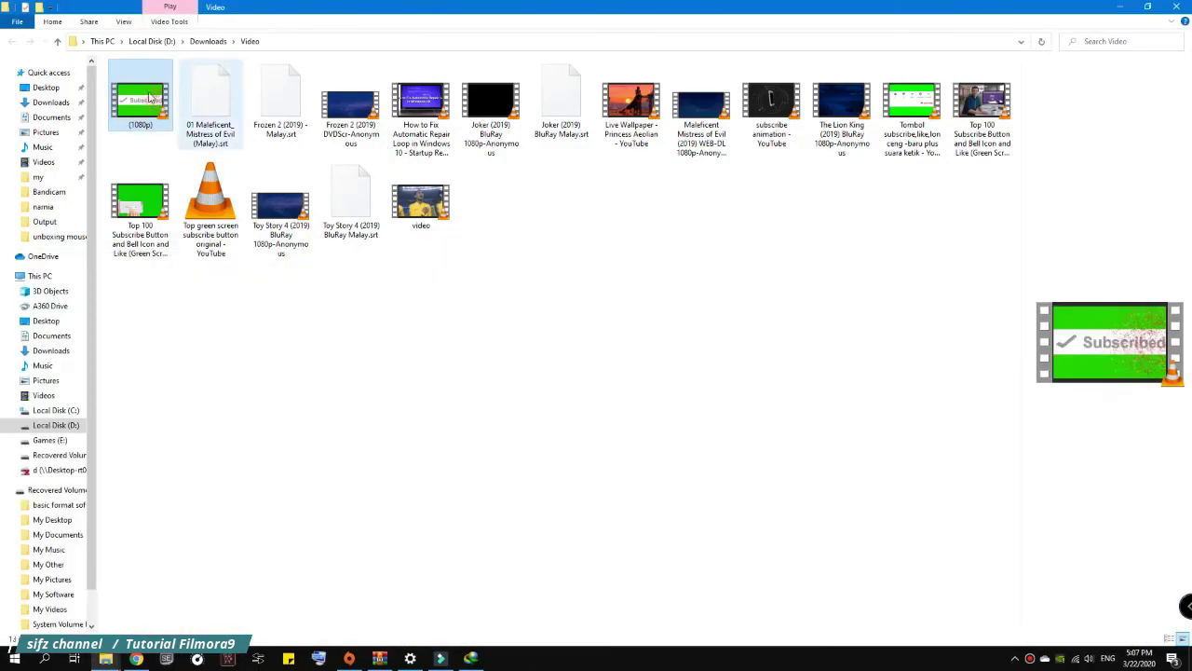
Import the (1080p) video from the Video folder into the project media and place it on a new top track at the timeline start.
drag(140, 98, 256, 351)
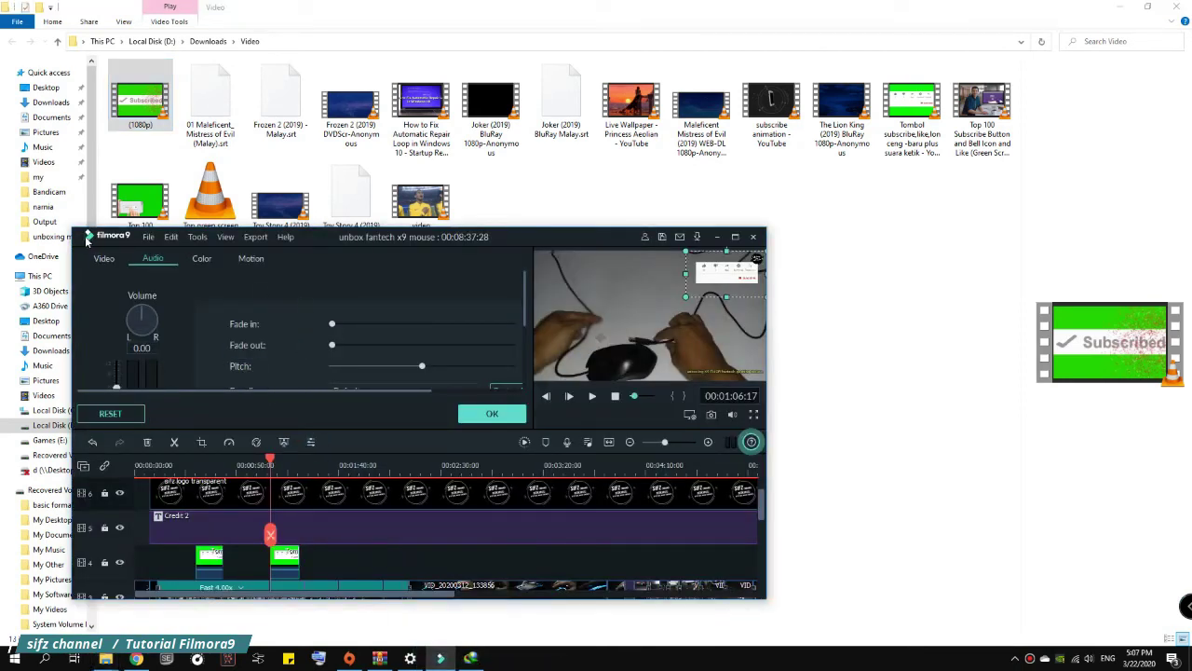
click(491, 413)
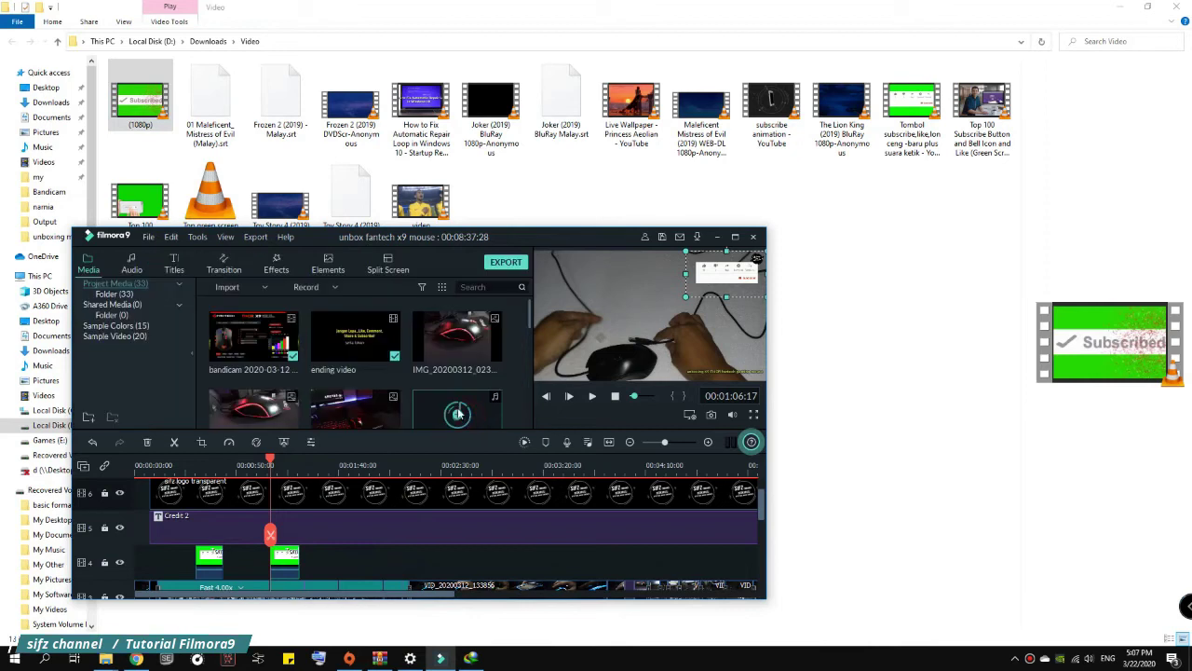
drag(354, 238, 630, 162)
drag(140, 98, 573, 291)
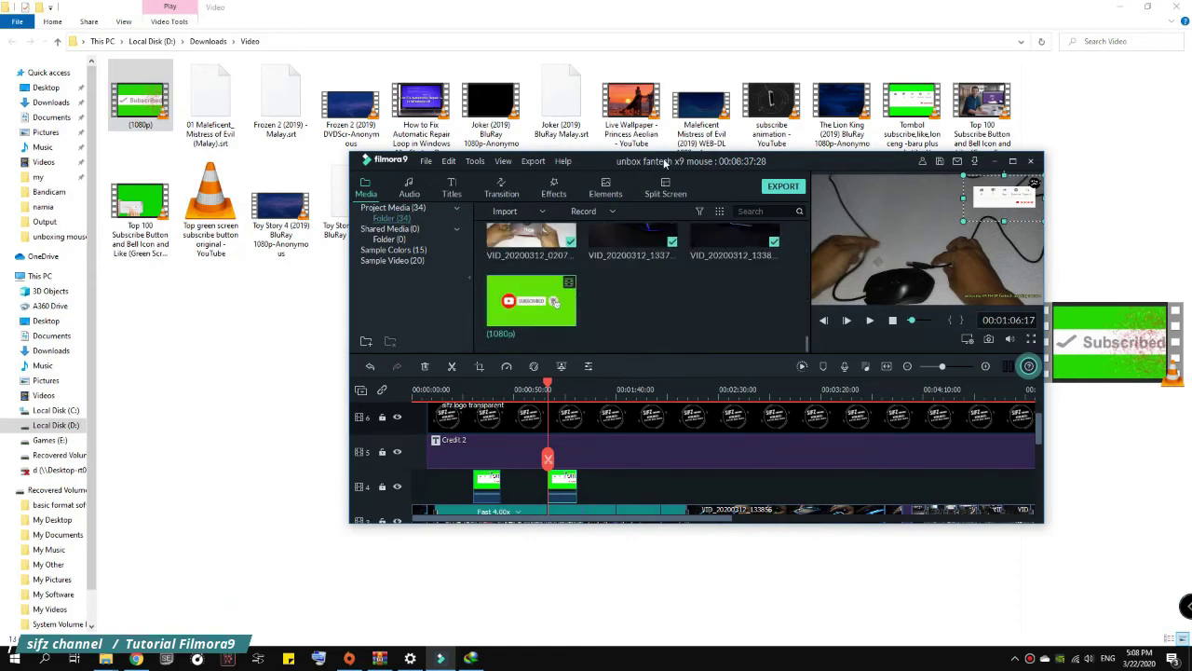
double_click(668, 161)
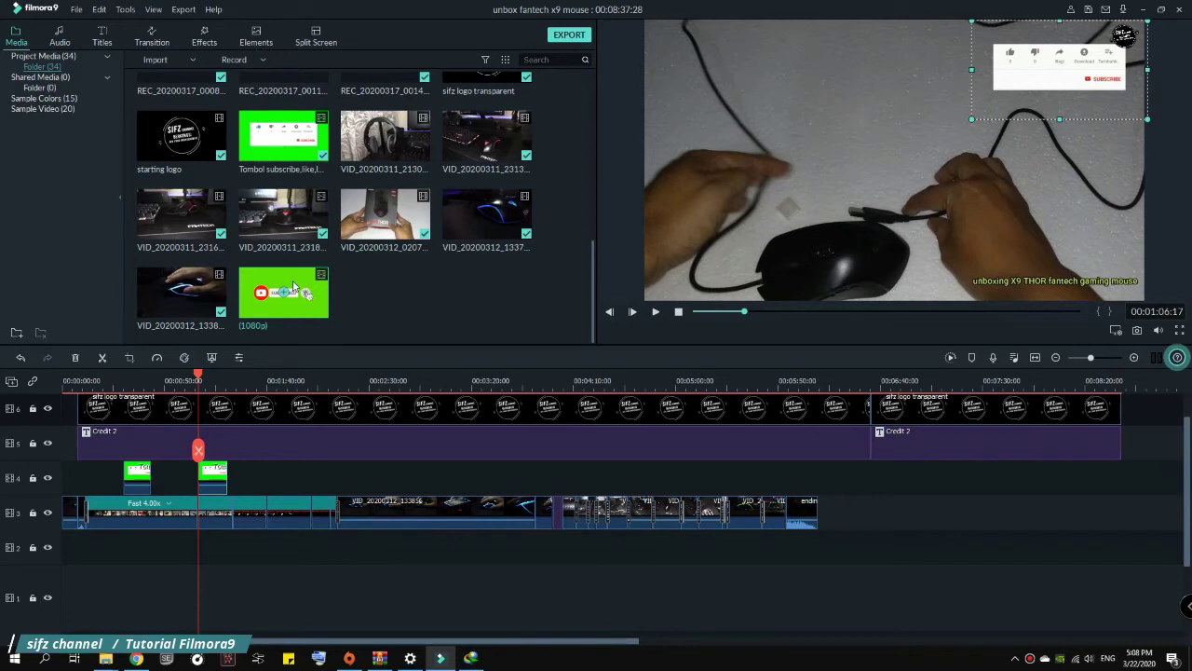
drag(294, 284, 59, 406)
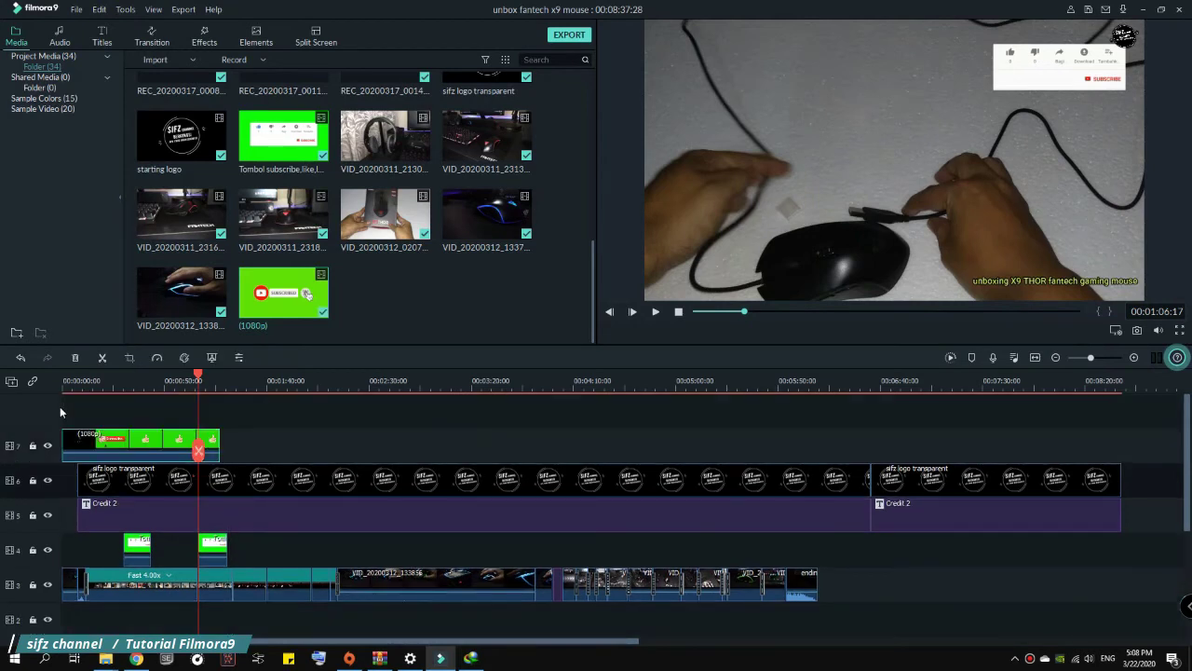
Split the (1080p) clip at 00:00:16:11 and delete the part before the cut.
drag(197, 376, 93, 397)
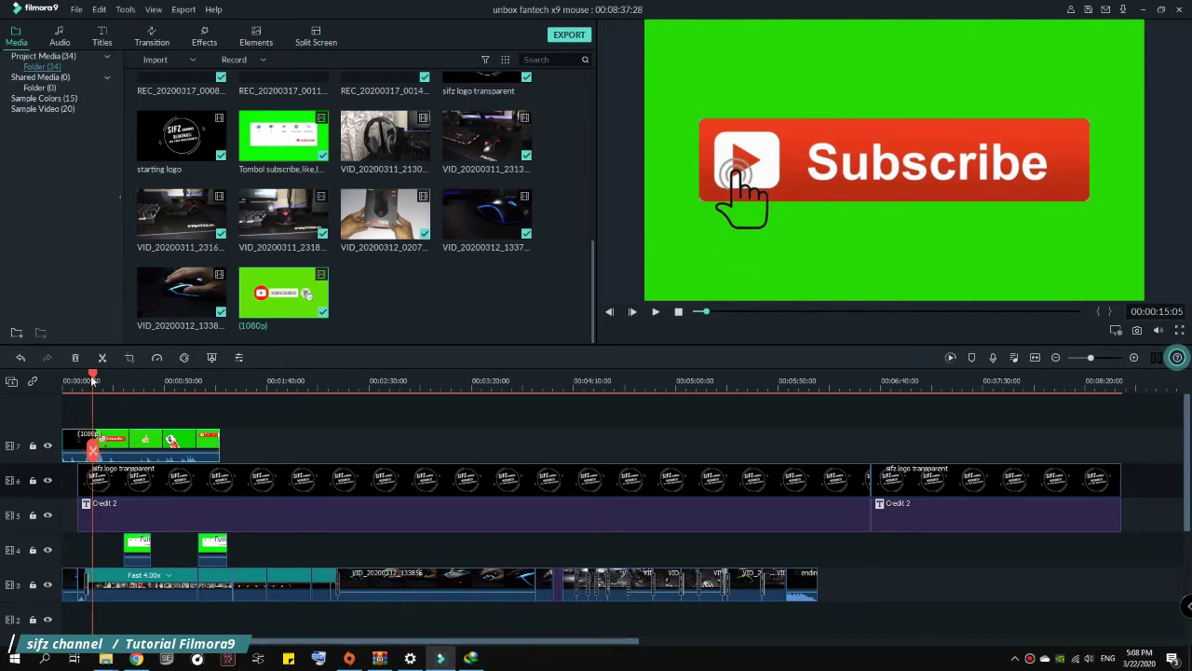
drag(93, 377, 96, 376)
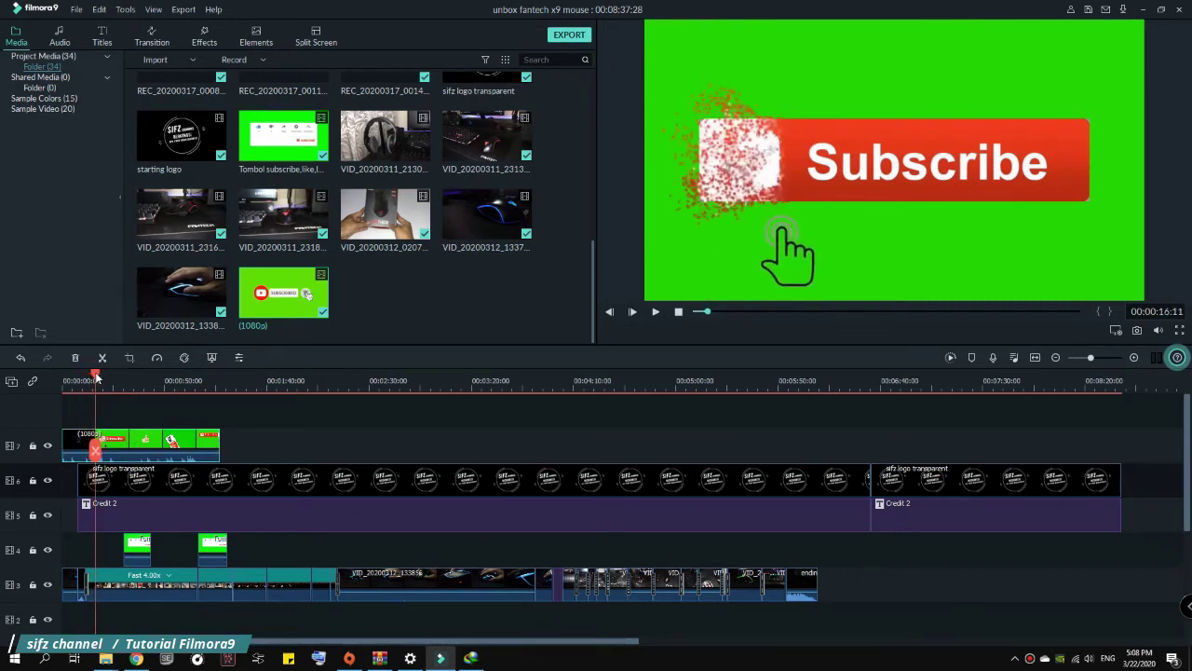
click(92, 454)
click(93, 451)
click(72, 452)
key(Delete)
click(69, 442)
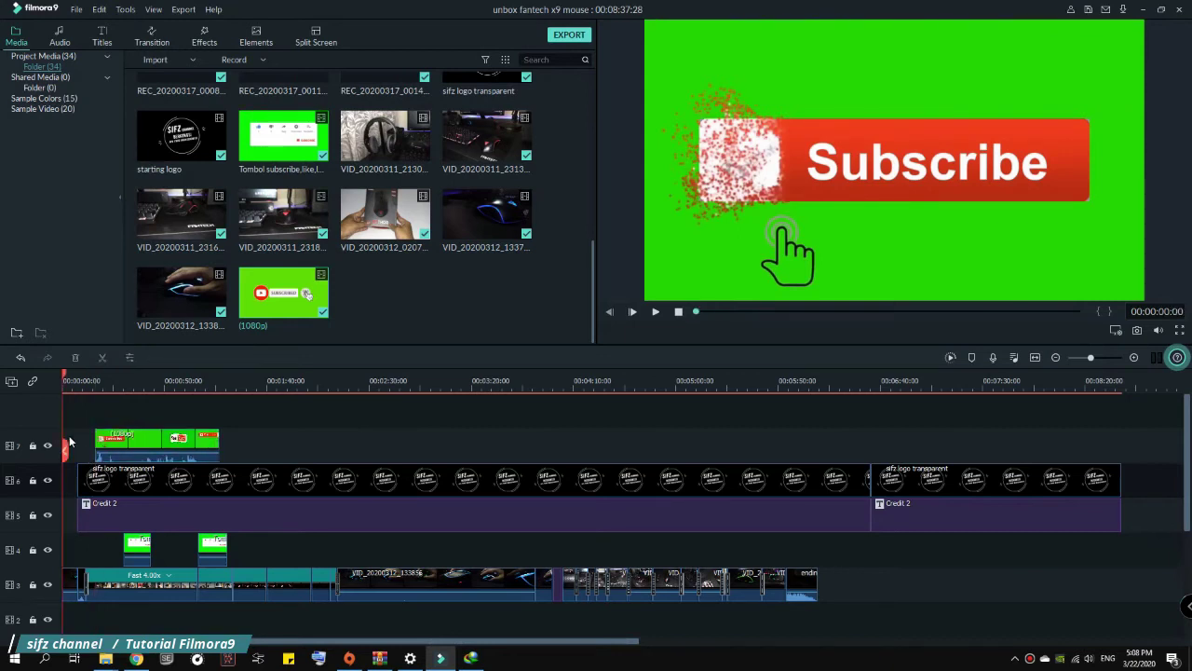
Split the timeline at 00:00:22:13 and delete the rest of the (1080p) clip after the cut.
drag(63, 376, 109, 389)
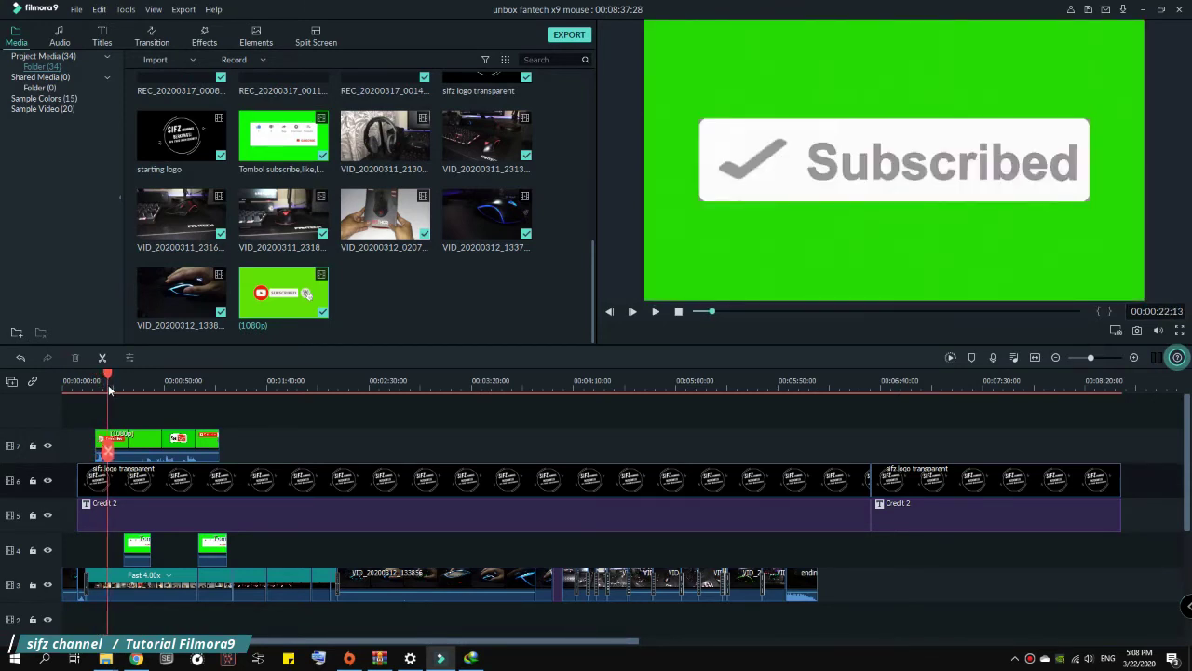
click(107, 451)
click(133, 440)
key(Delete)
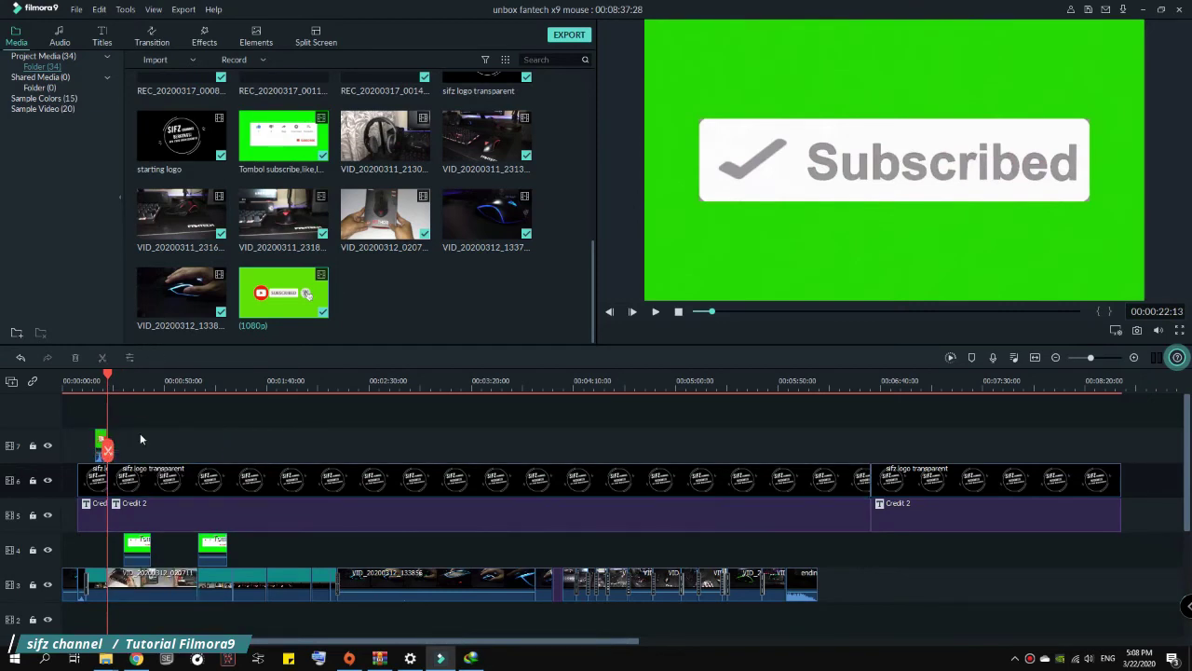
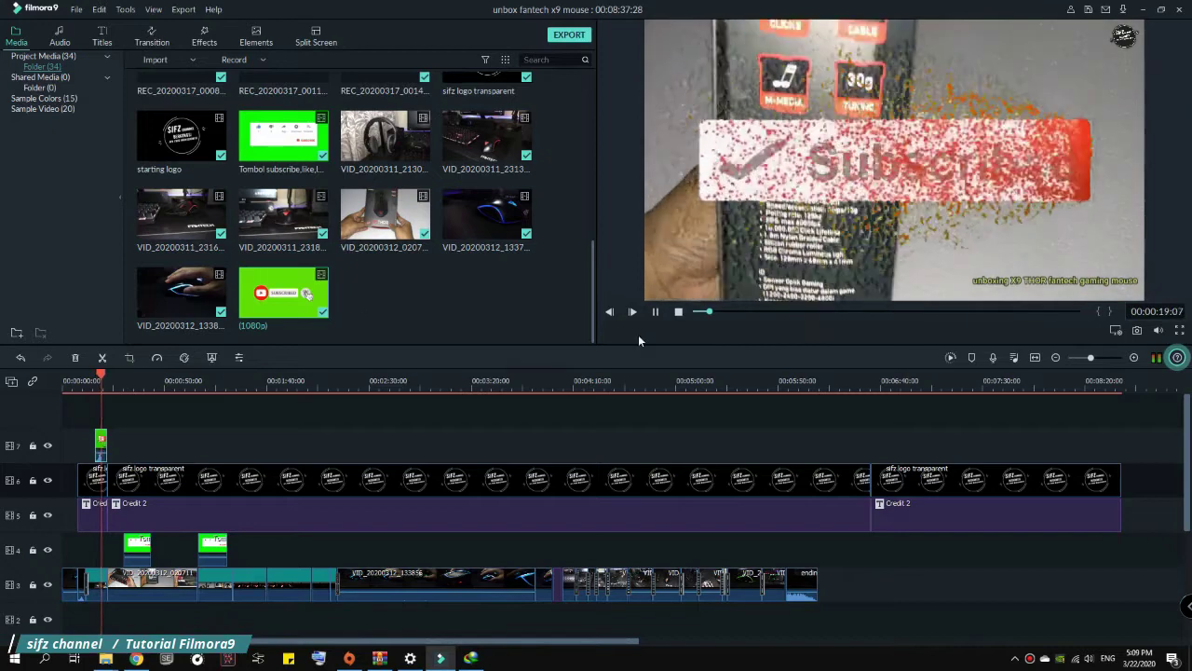
Pause the playback and scale the keyed Subscribe overlay down to about half size in the lower-right corner of the video frame.
key(space)
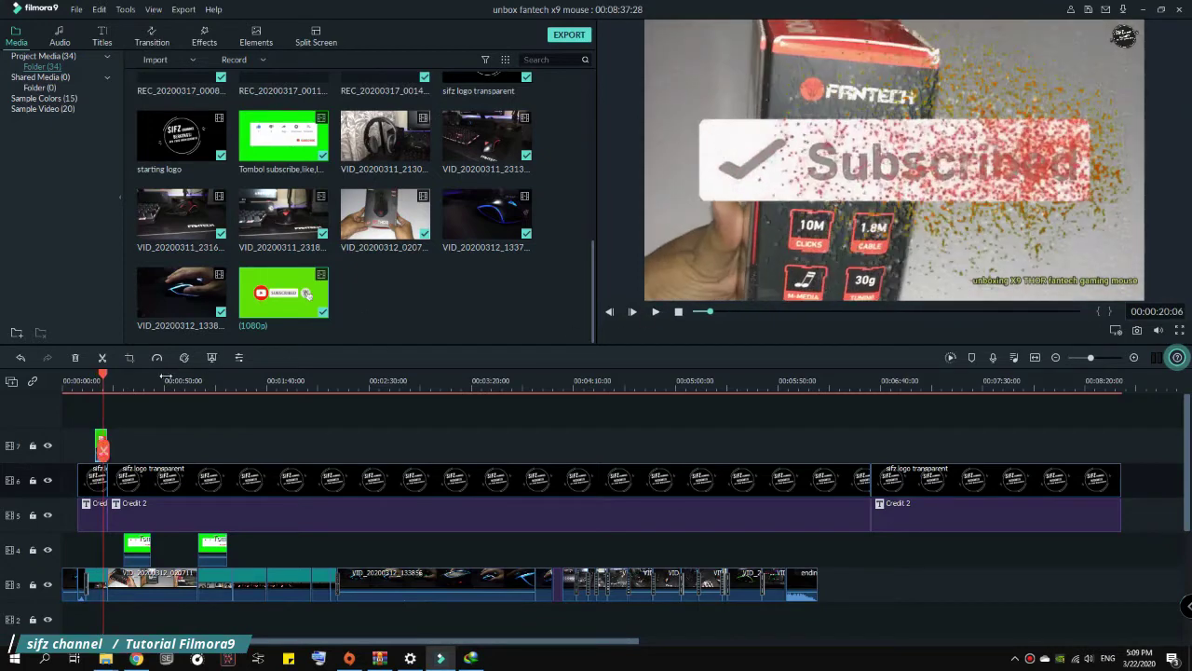
double_click(98, 439)
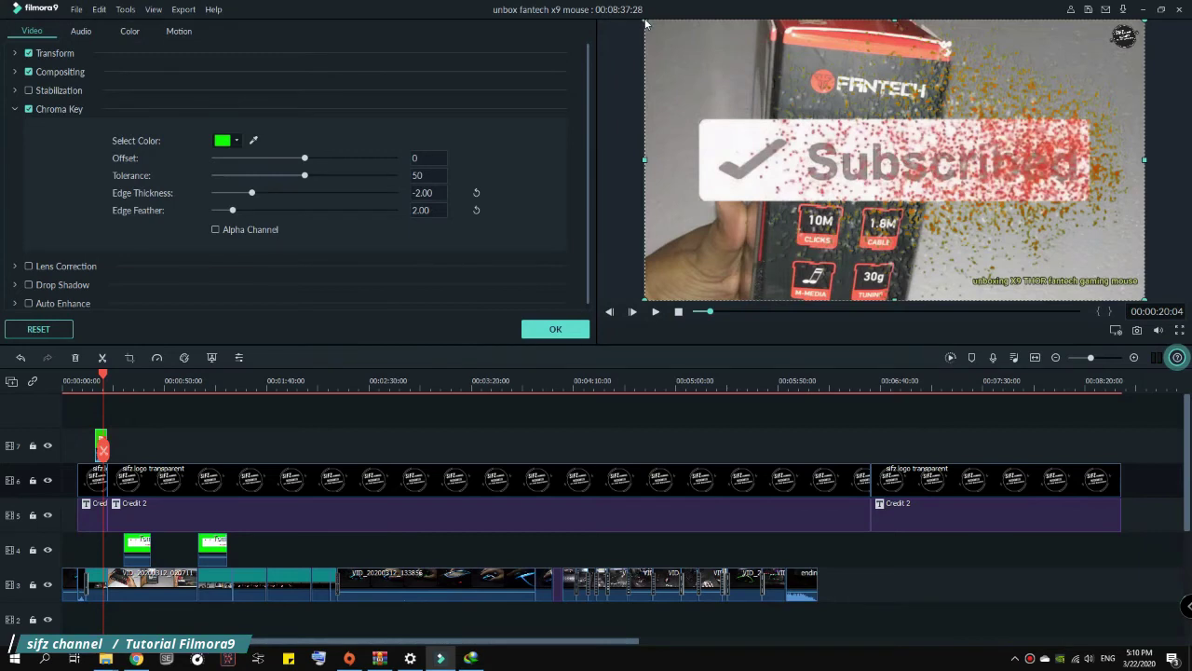
drag(645, 21, 883, 152)
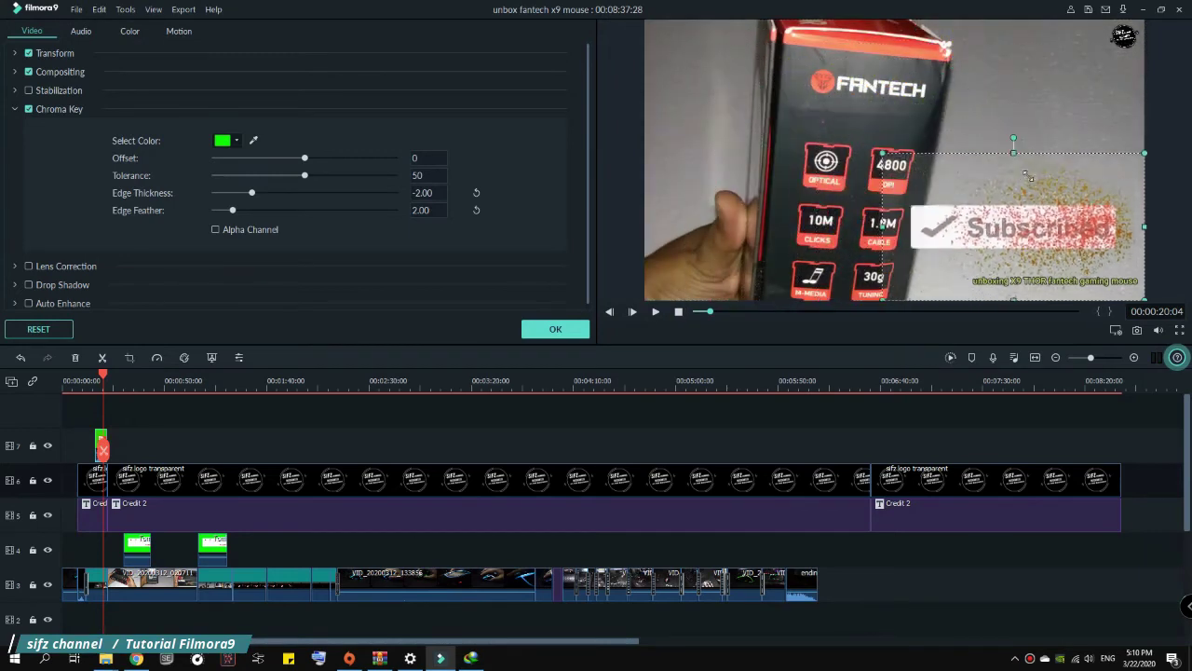
Shrink the keyed Subscribe overlay and place it directly beside the logo in the upper-right corner of the video frame.
drag(1028, 176, 1027, 234)
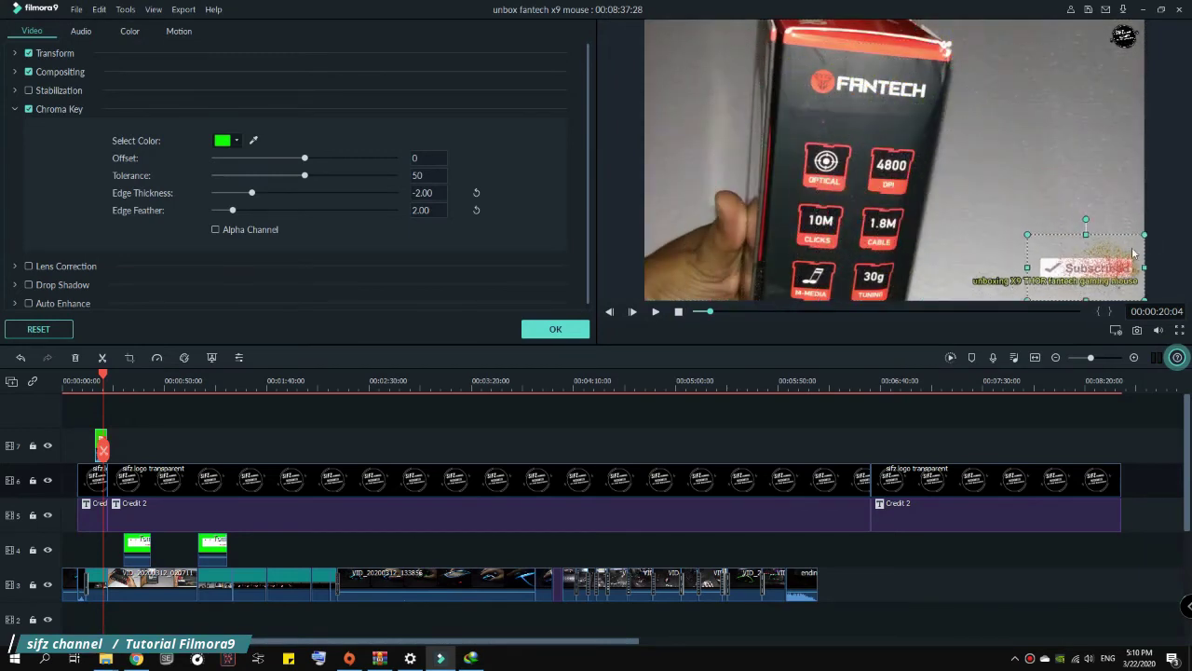
drag(1082, 269, 1035, 44)
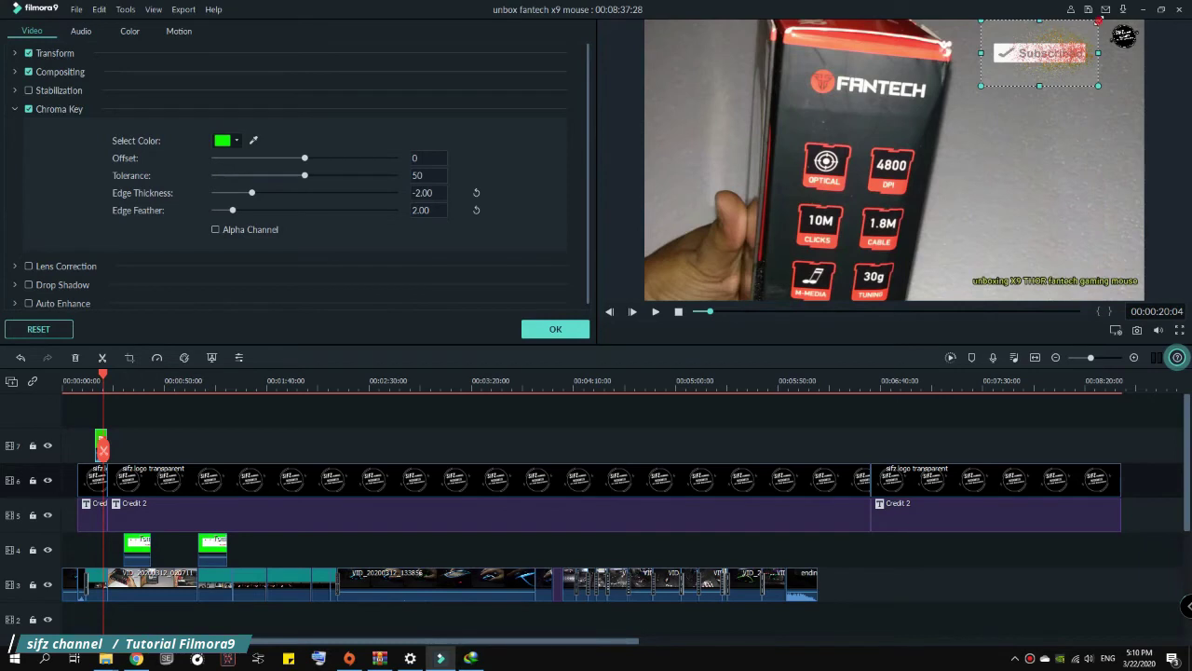
drag(1099, 19, 1052, 24)
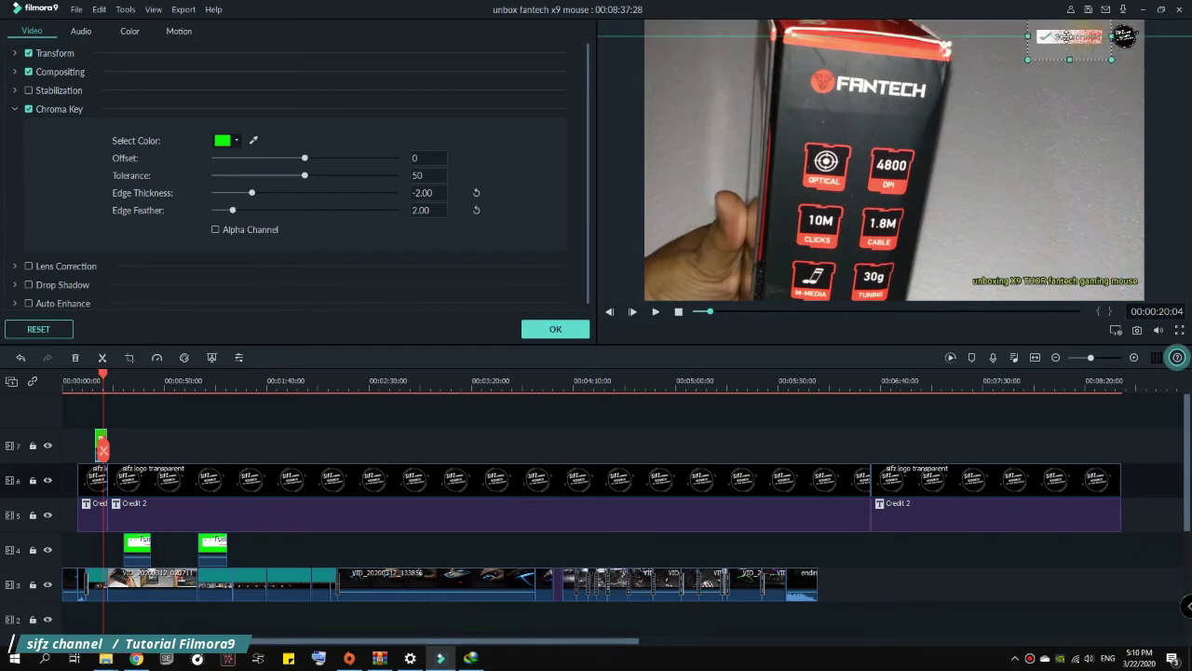
Set the Subscribe overlay's chroma key tolerance to 58, accept it, and play the timeline from 00:00:14:17.
click(1025, 115)
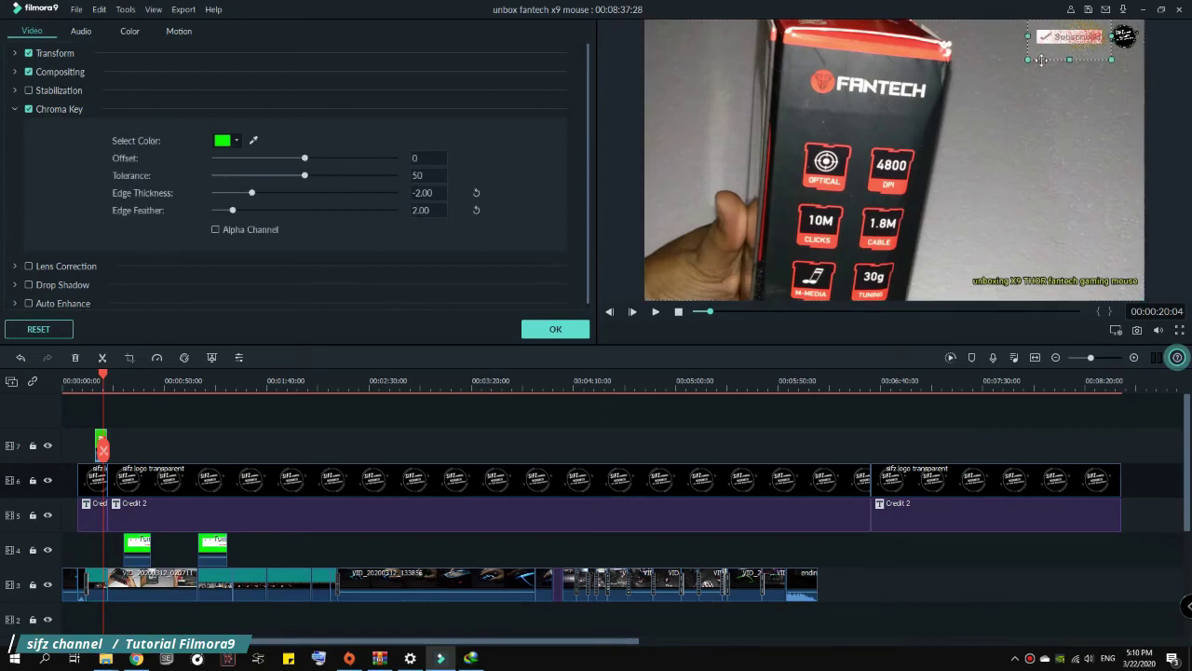
click(1021, 90)
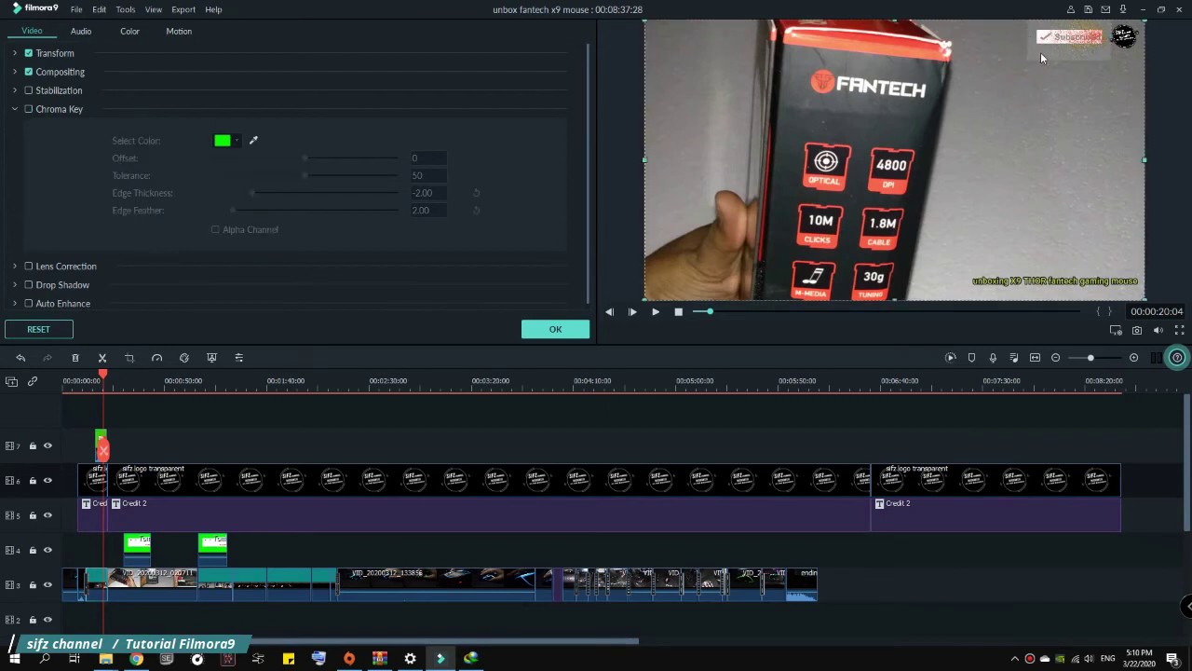
click(1040, 52)
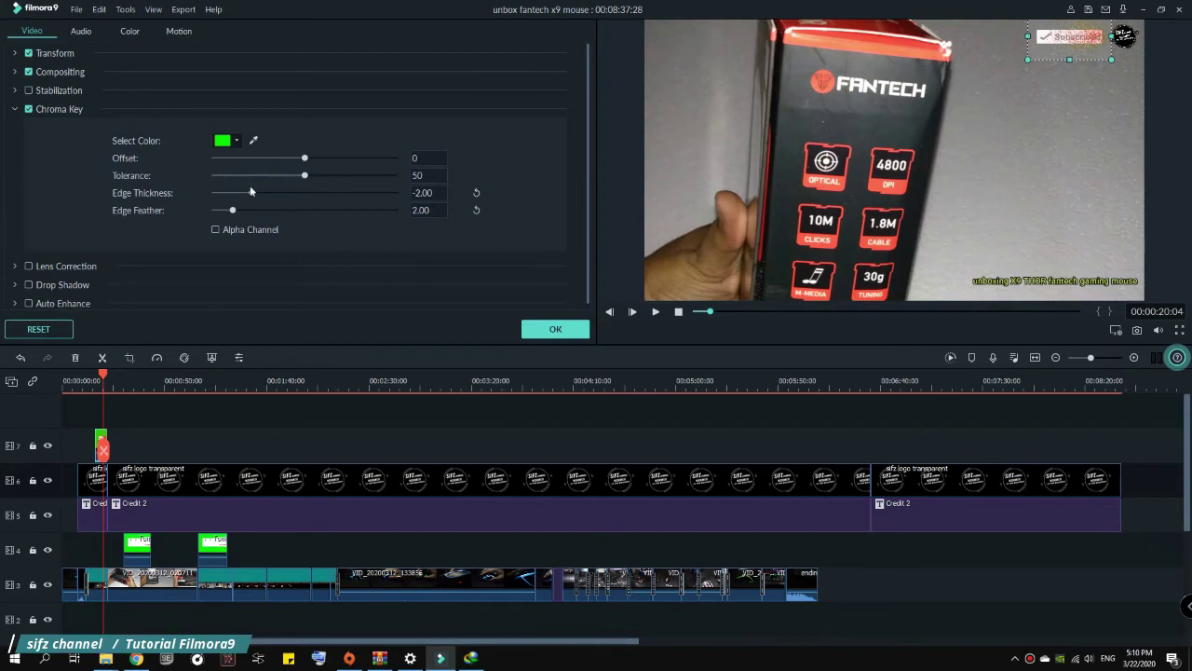
drag(304, 176, 320, 179)
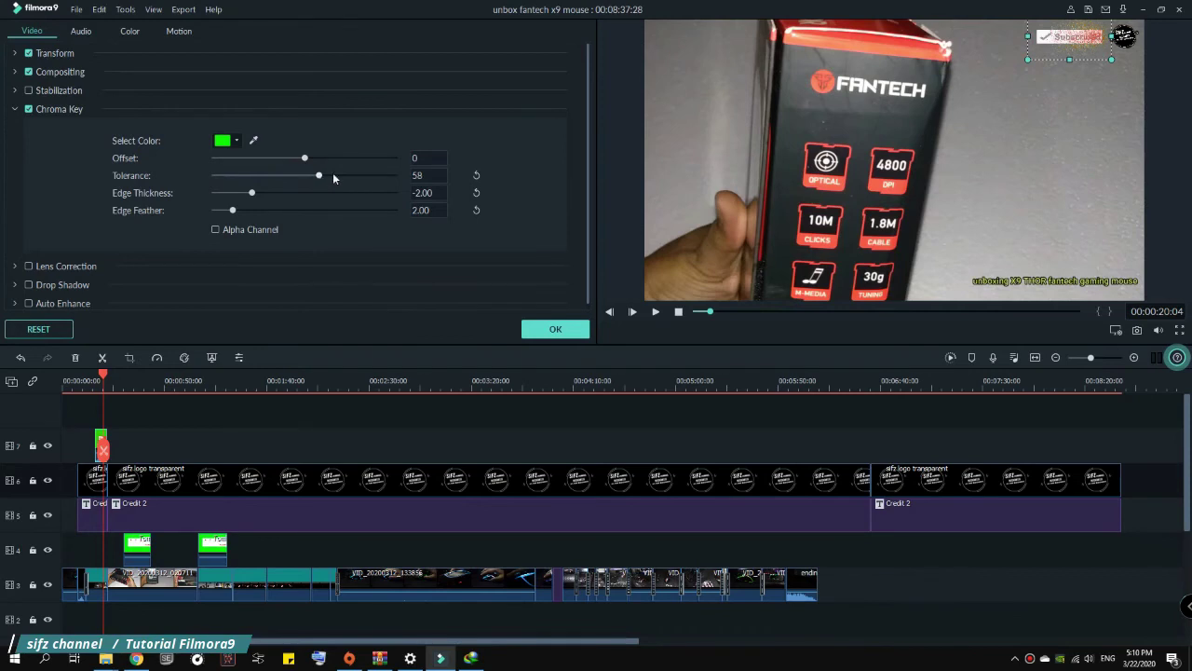
click(535, 328)
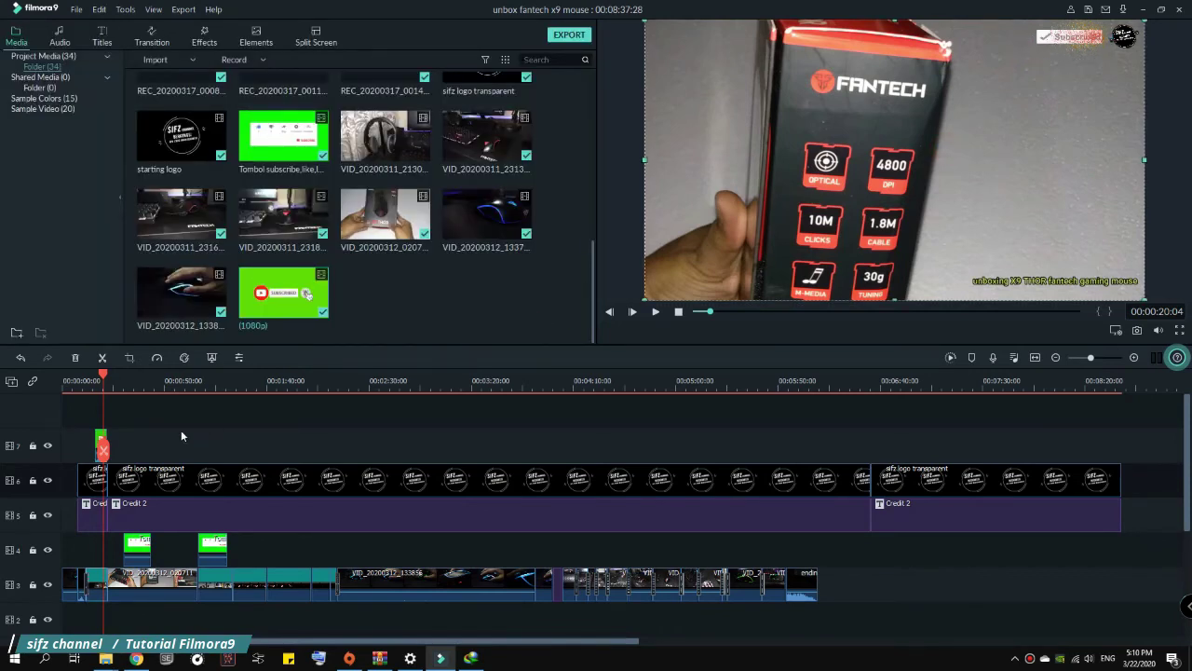
drag(103, 374, 91, 375)
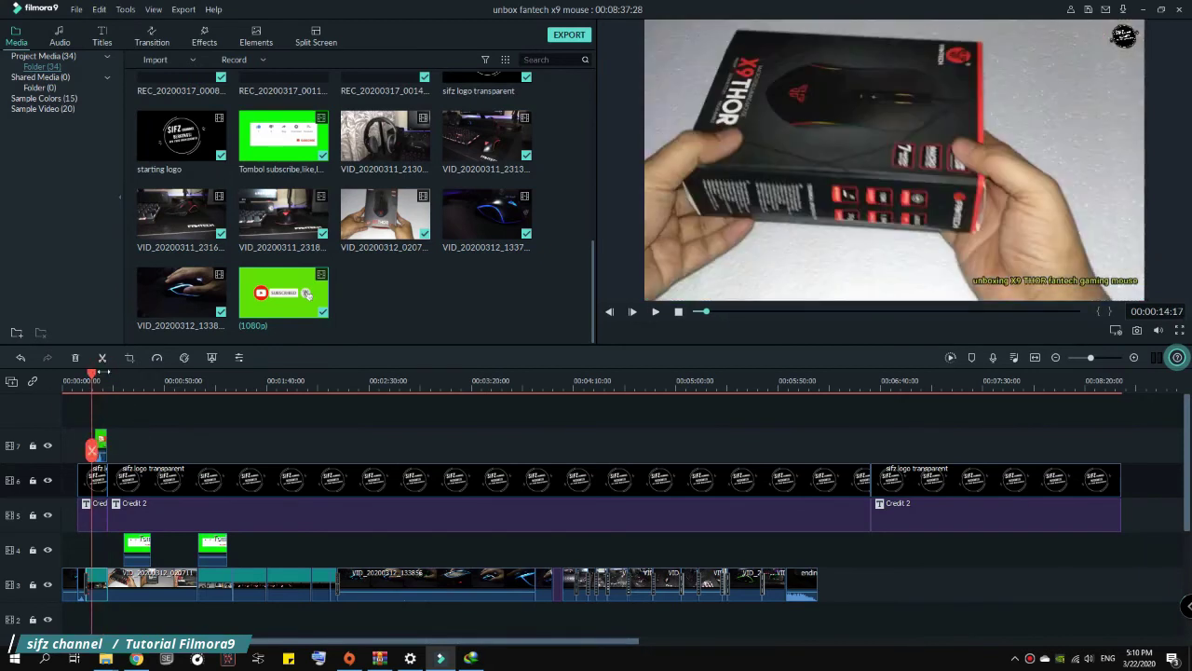
click(655, 311)
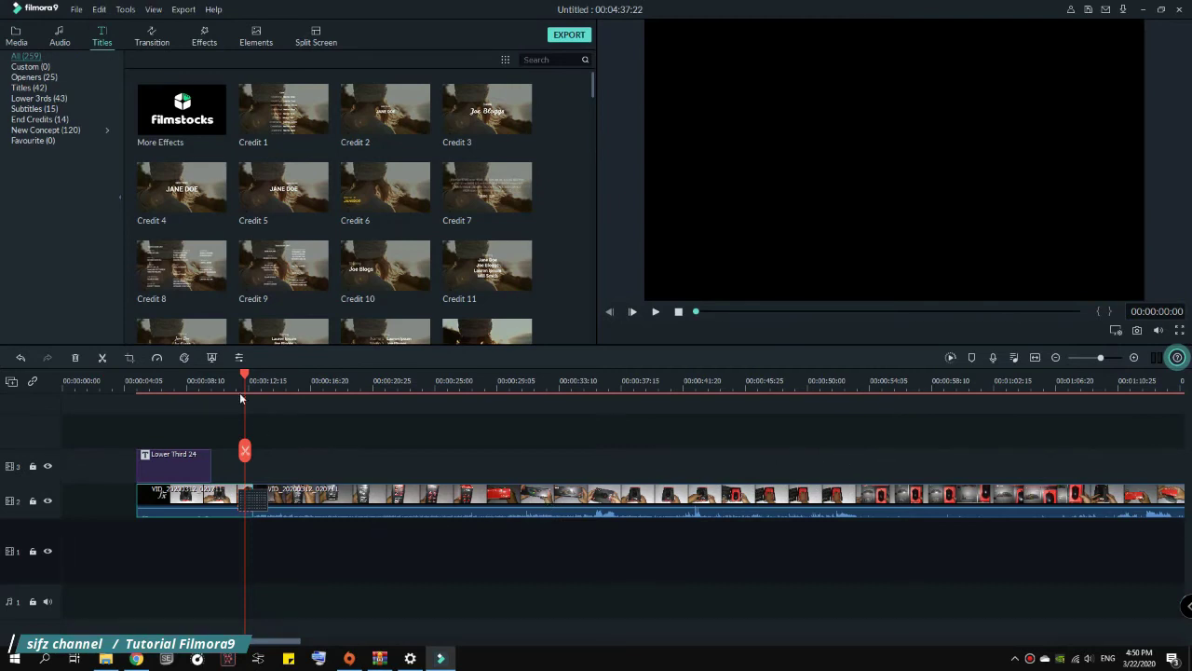
Record a voiceover from 00:00:07:08 to 00:00:17:00 using the Microphone (Realtek(R) Audio) device.
drag(245, 374, 170, 375)
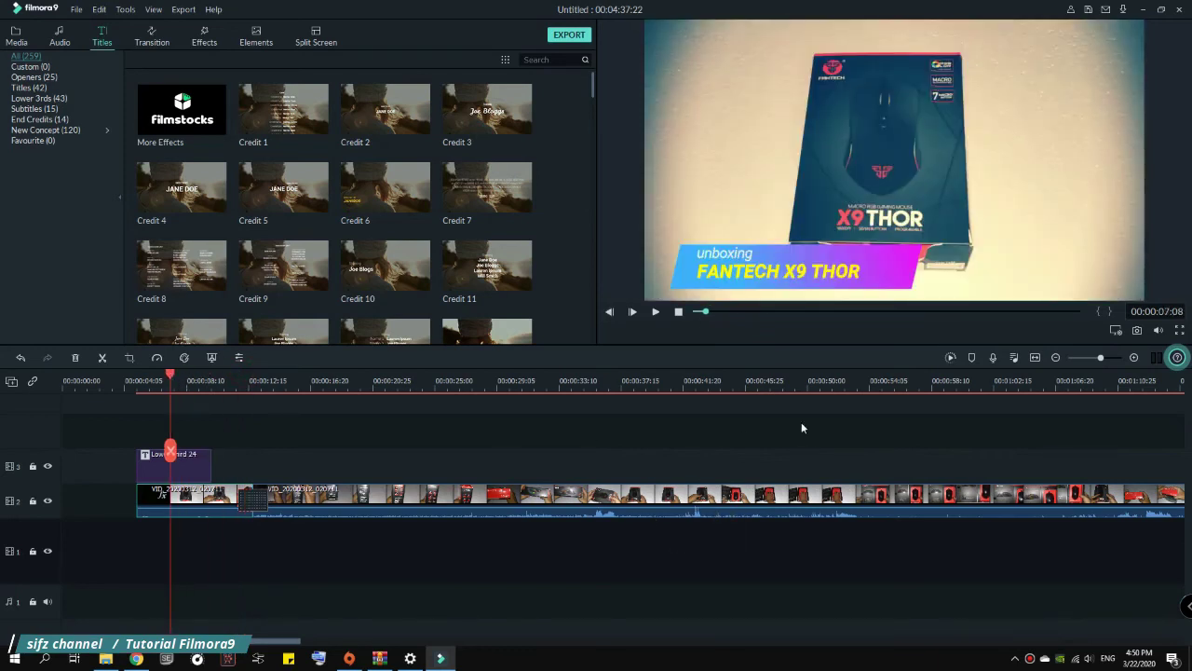
click(993, 358)
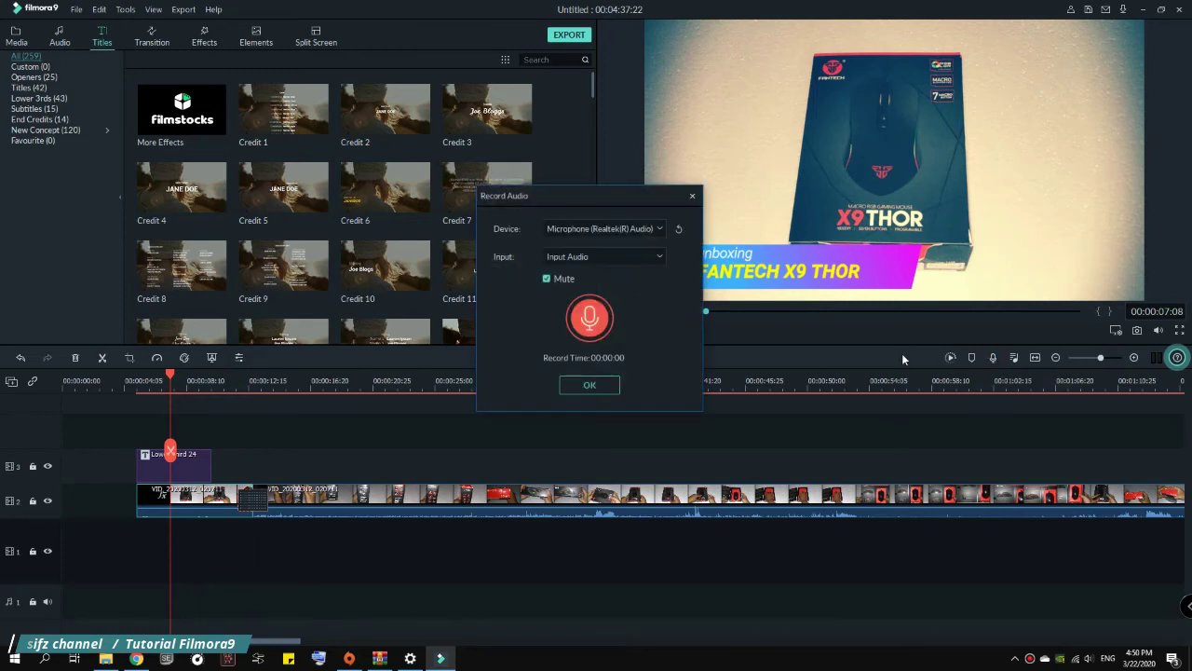
click(659, 253)
click(600, 230)
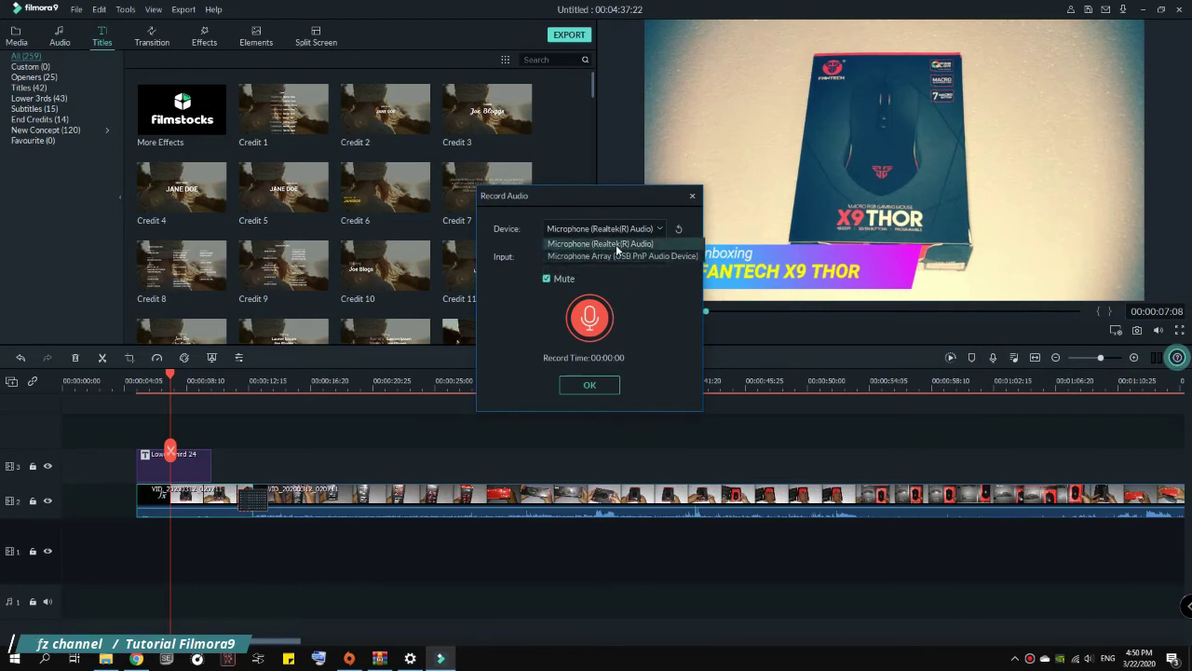
click(616, 244)
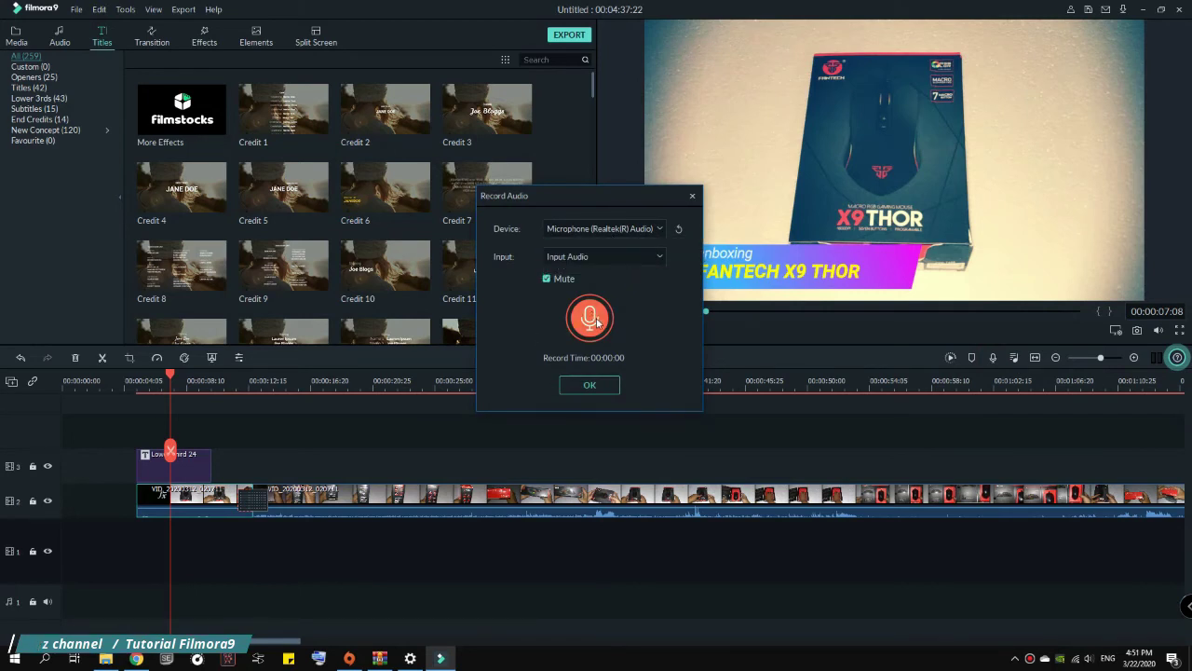
click(597, 323)
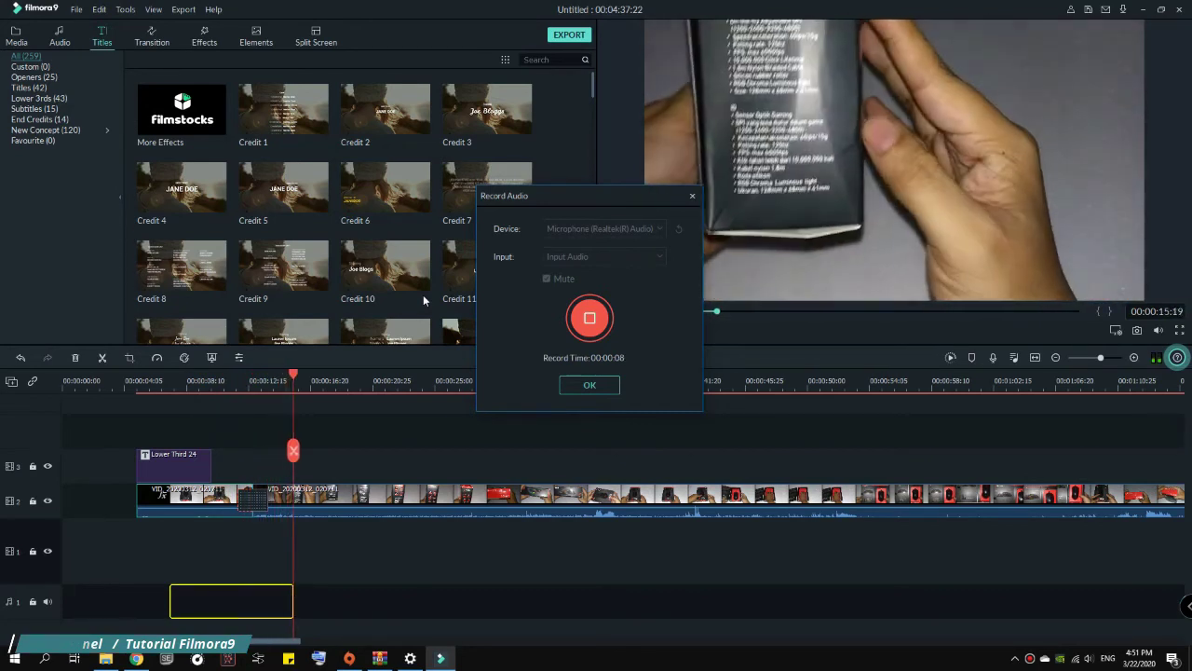
click(589, 385)
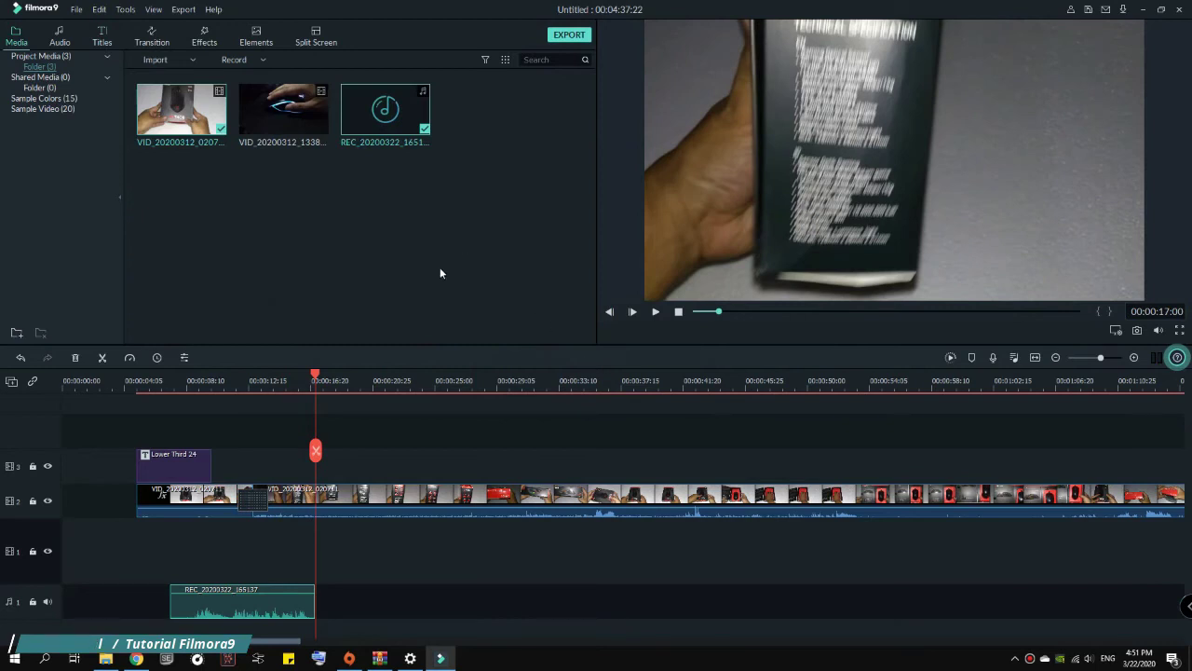
Play the recorded voiceover from 00:00:07:01 to its end and pause the playback.
click(354, 382)
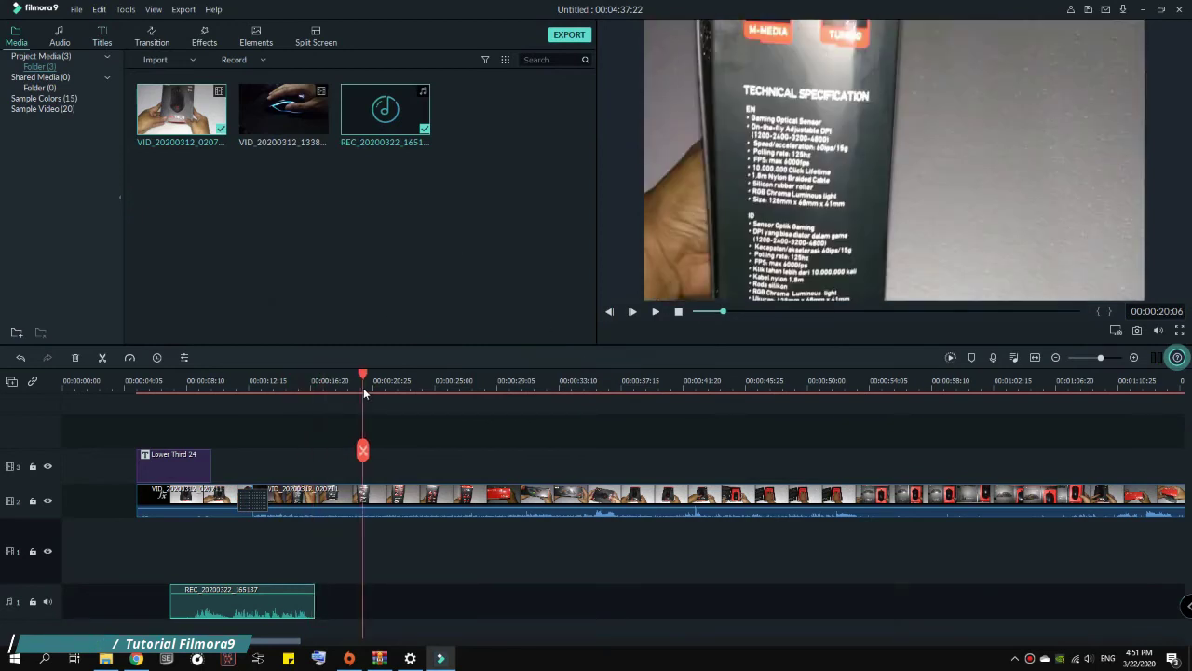
drag(314, 382, 169, 382)
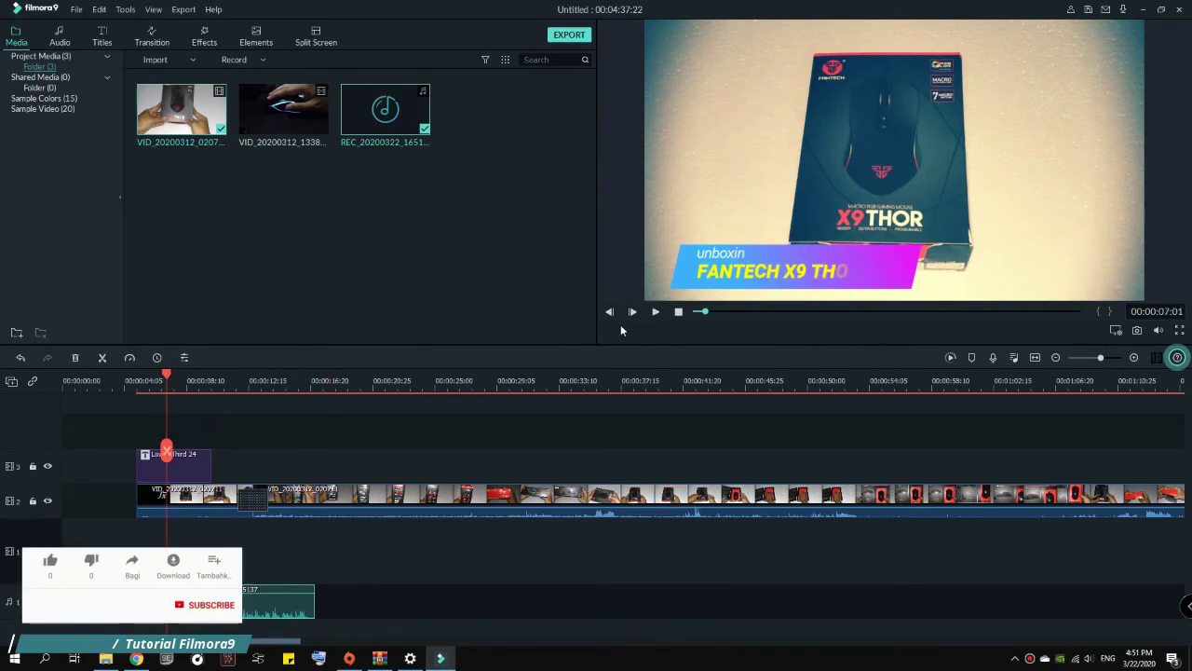
click(657, 311)
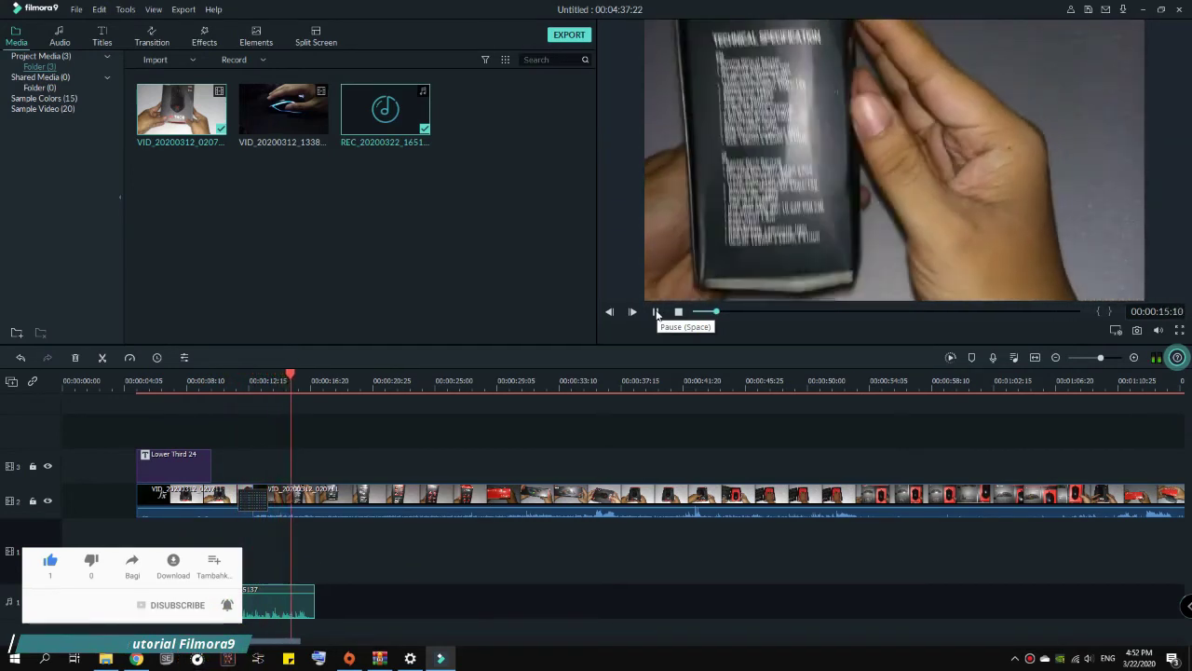
click(657, 312)
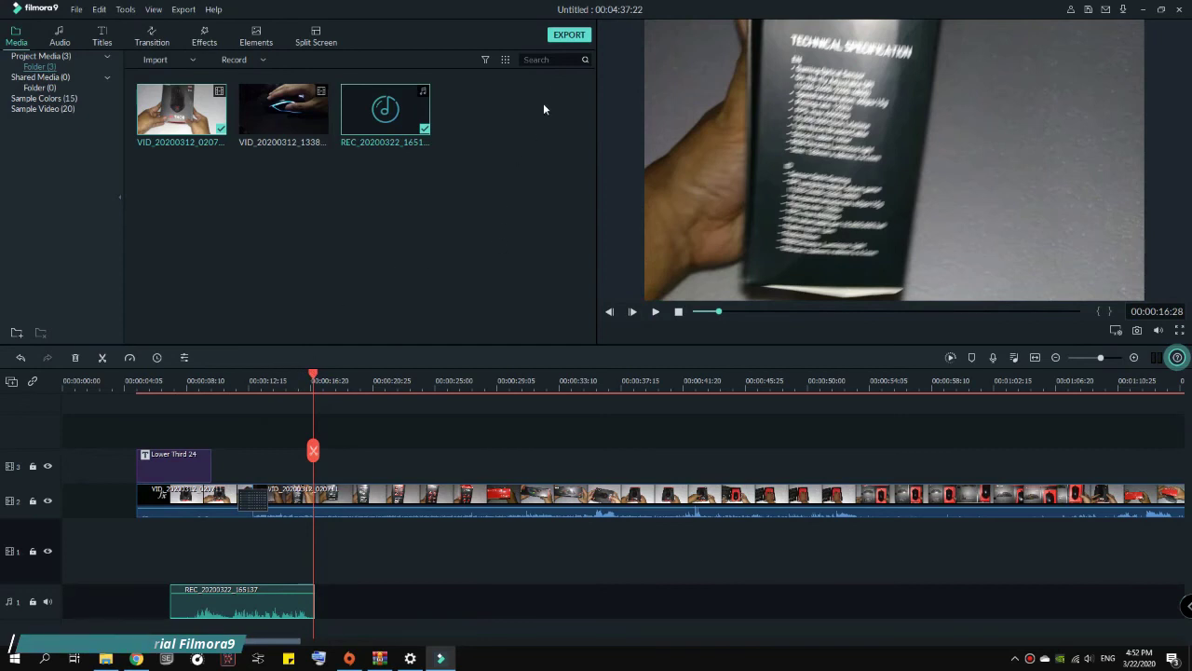
Open the project's local export options, choose MP4 as the format and select the output name for editing.
click(569, 38)
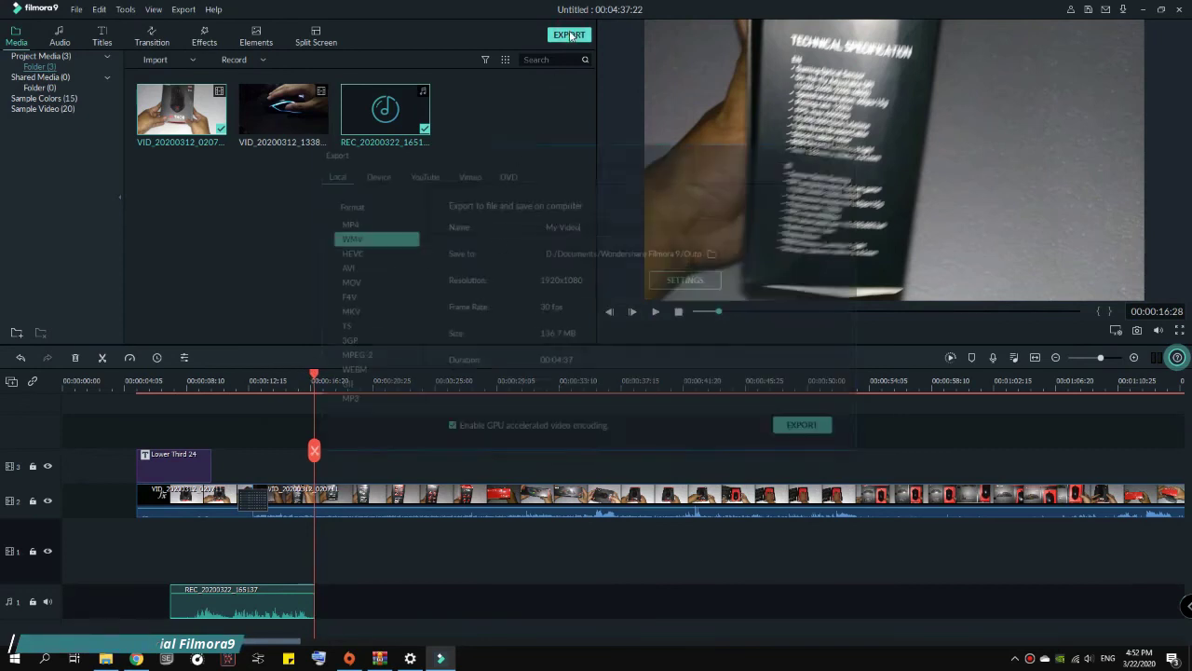
click(355, 226)
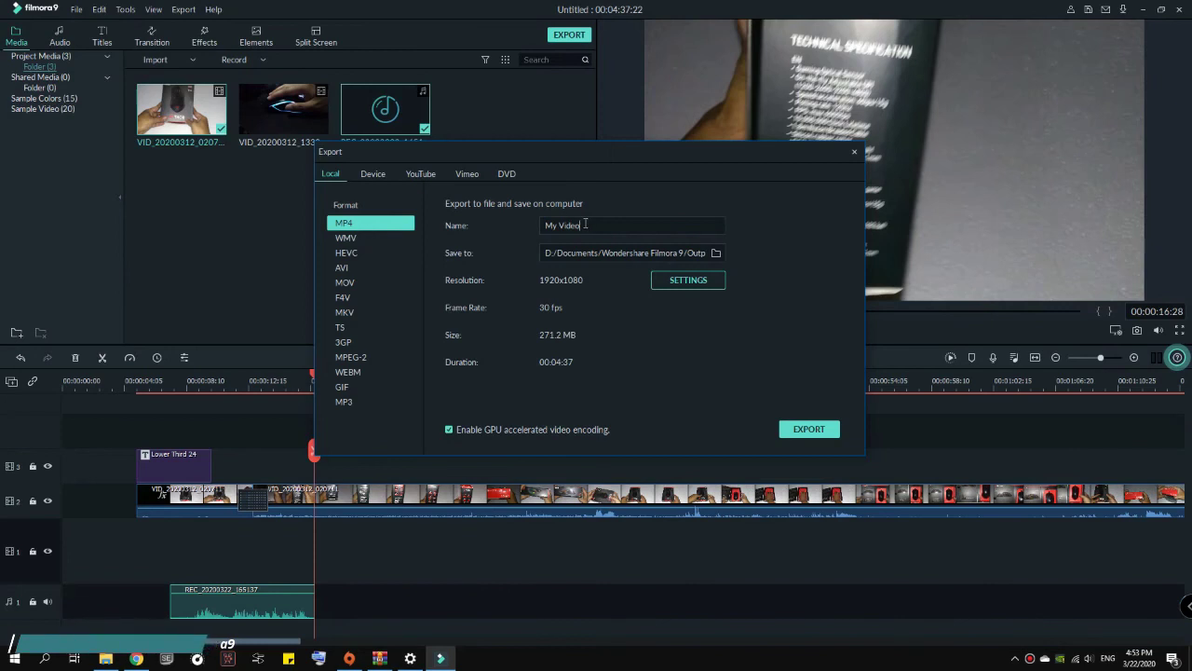
drag(585, 225, 509, 225)
Examine the MP4 export settings, including the available resolutions, and accept them with Better quality, 1920x1080 and 30 fps.
click(690, 280)
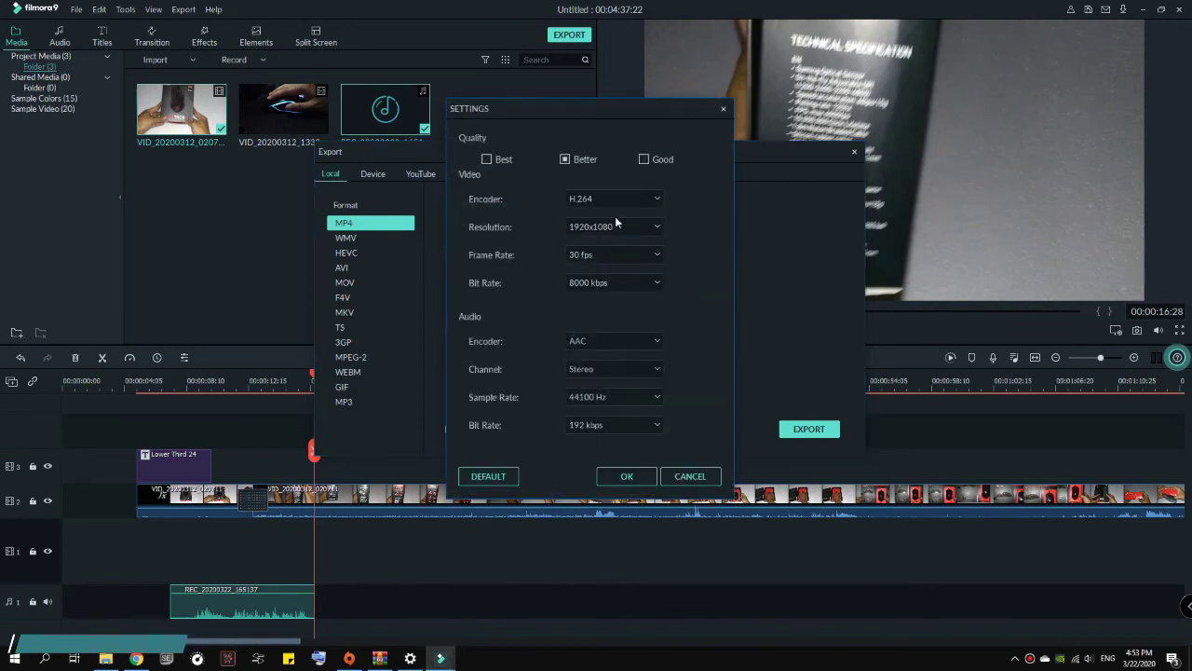
click(655, 227)
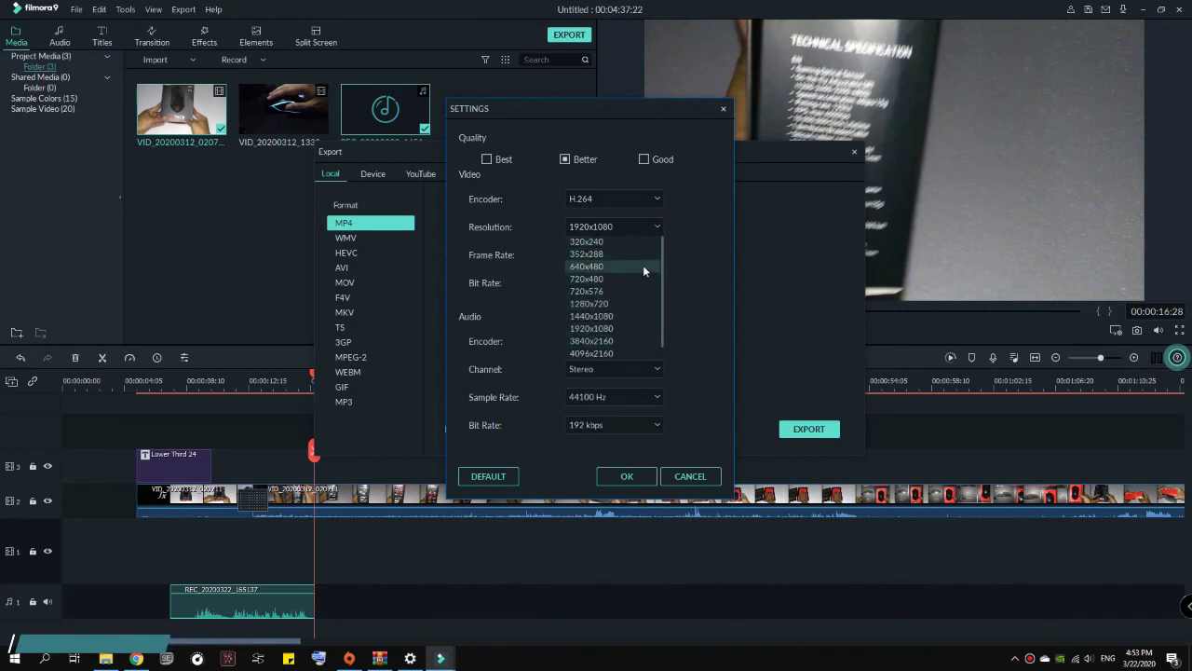
click(683, 266)
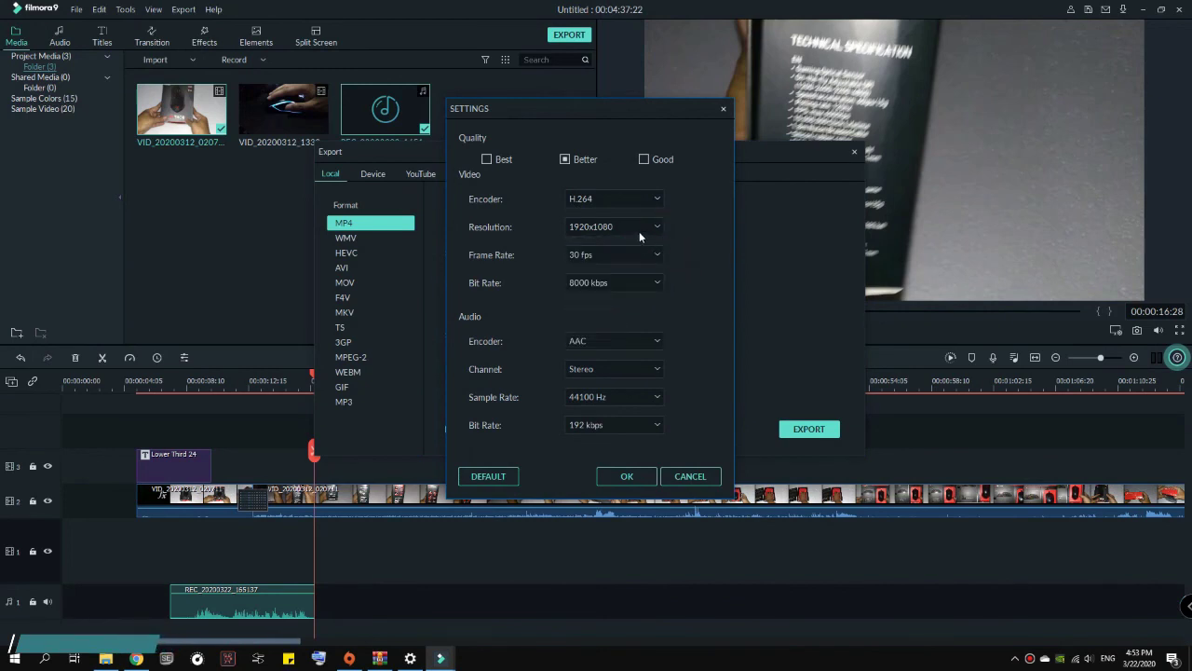
drag(592, 105, 496, 163)
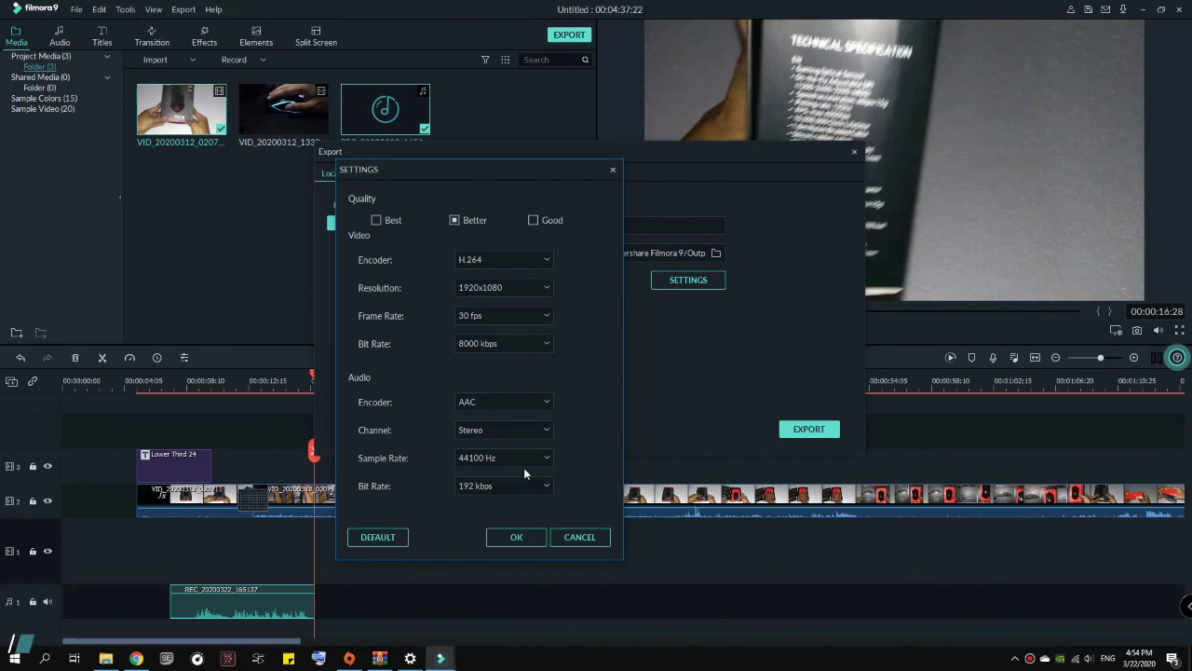
click(517, 541)
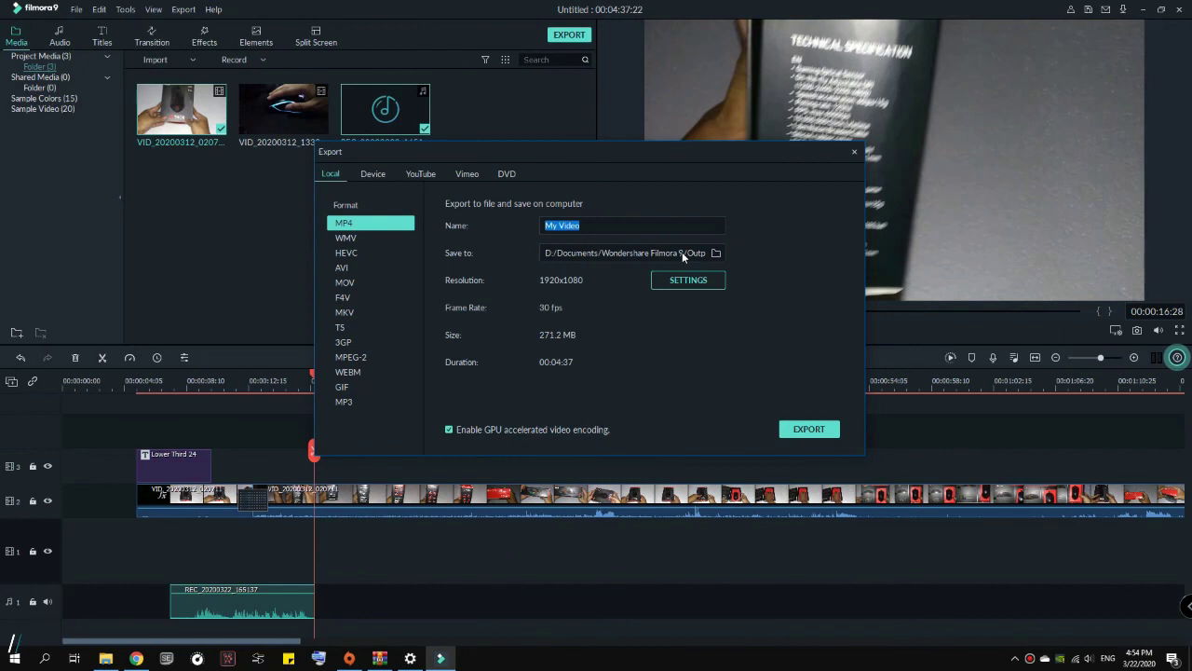
Start the MP4 export of My Video, cancel the rendering and close the export dialog.
click(802, 431)
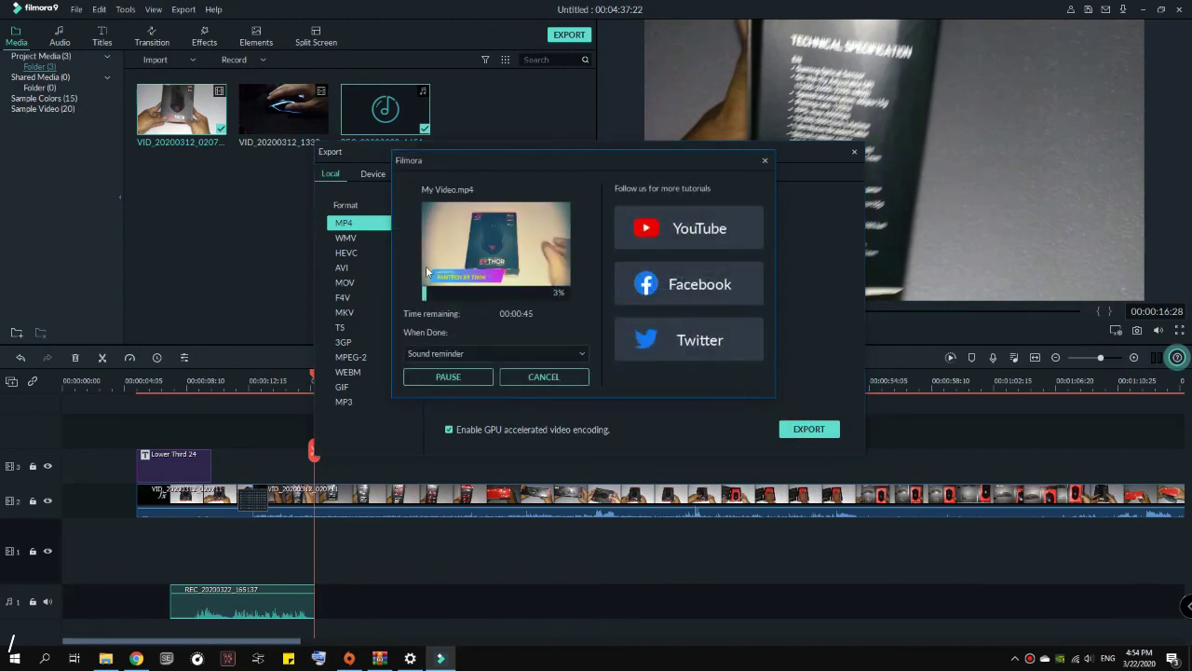
click(540, 381)
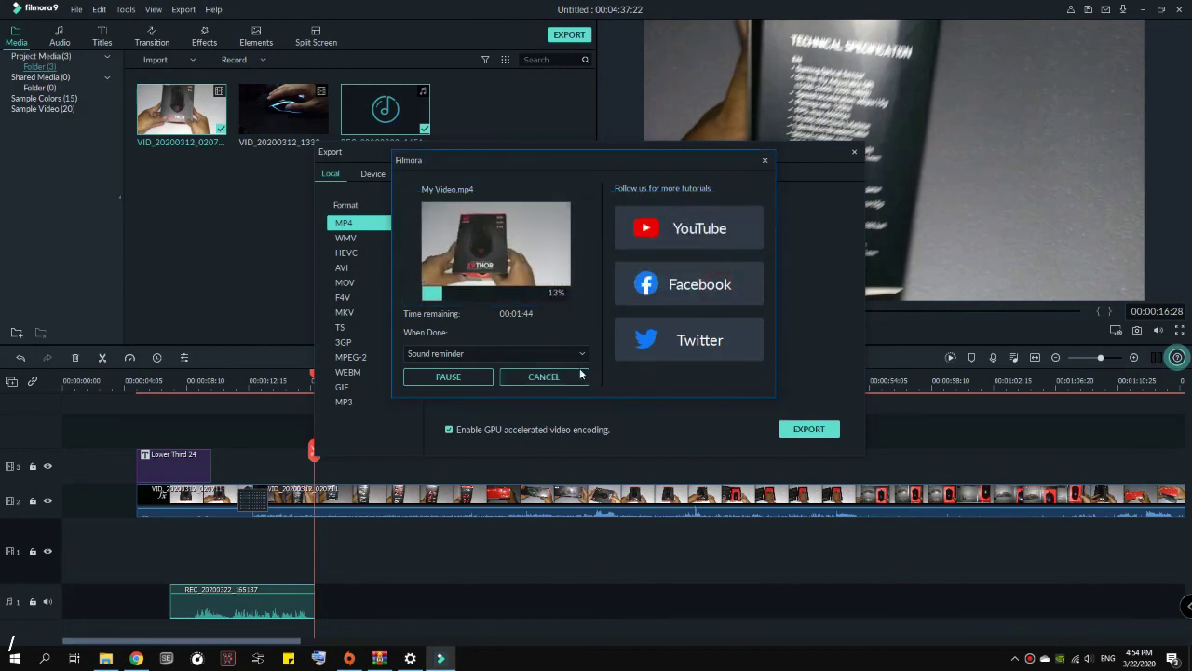
click(561, 376)
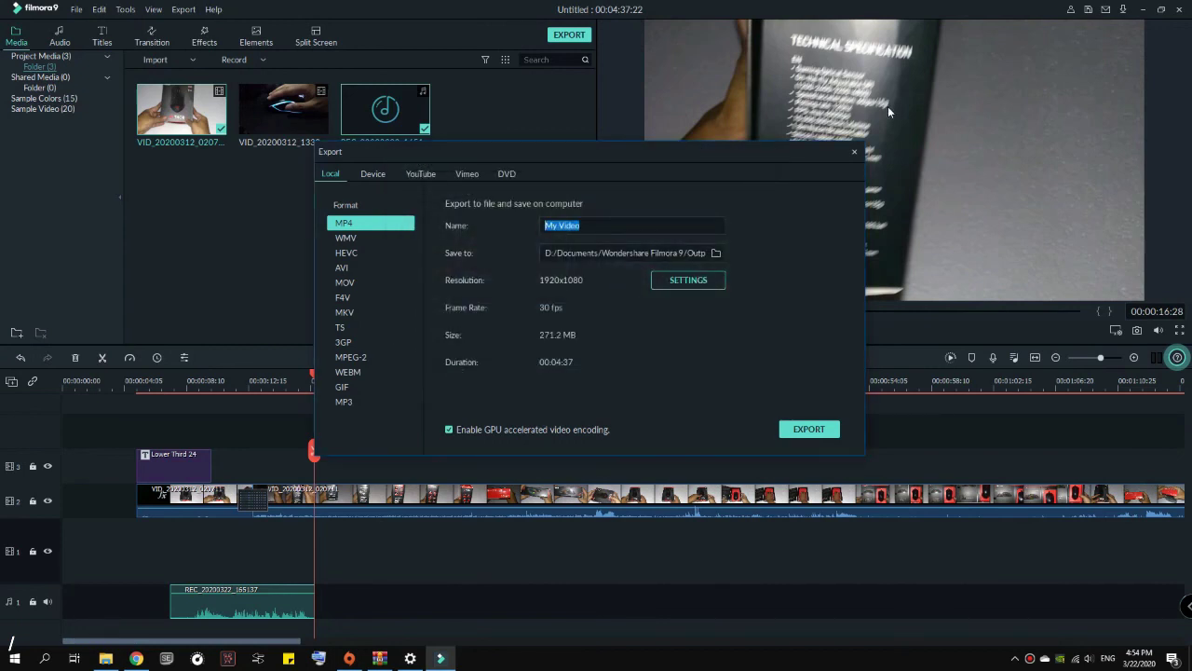
click(854, 151)
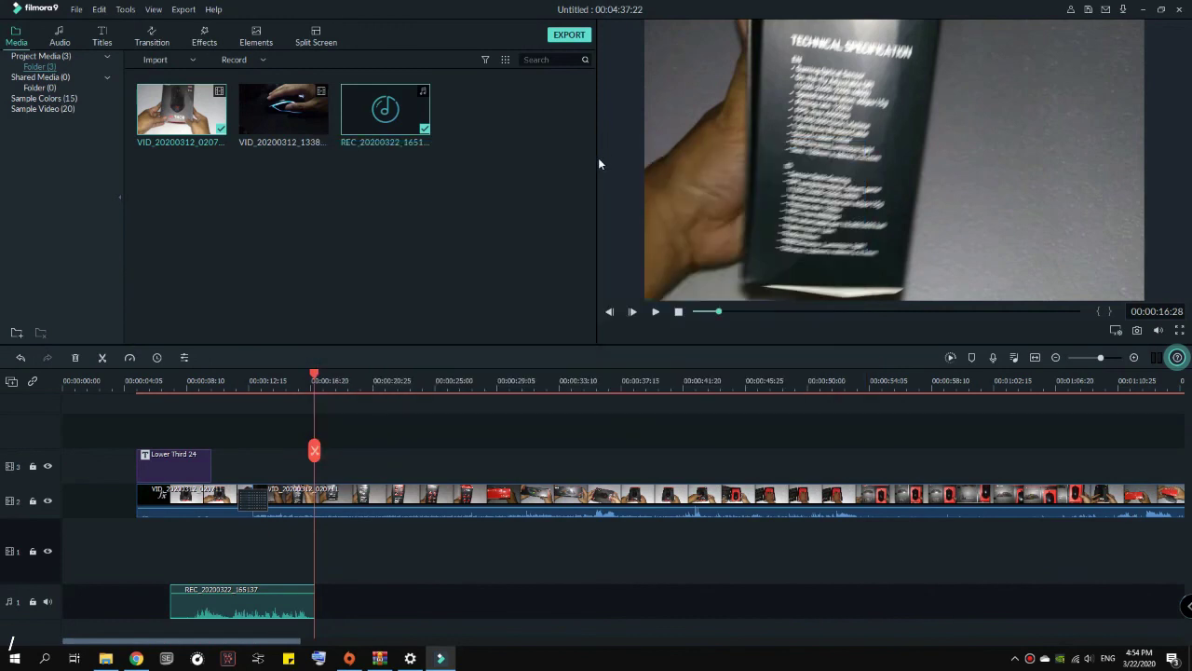